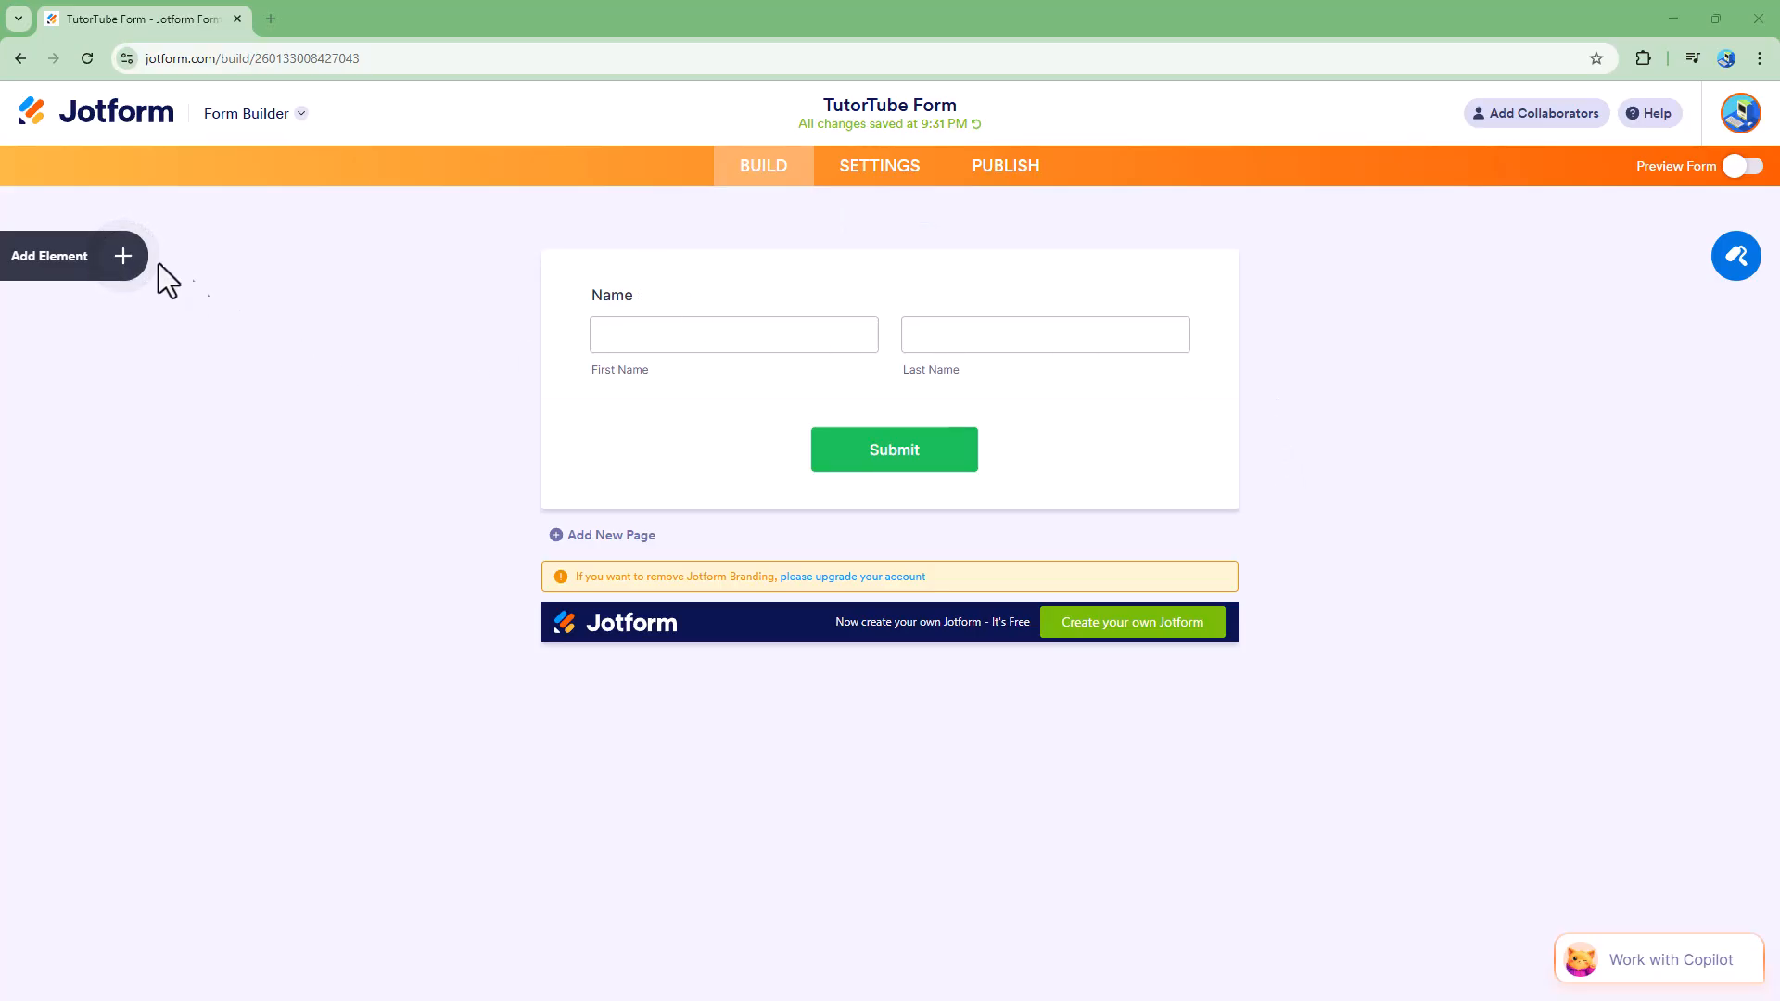
# - Add the Inventory widget to the form and label the question "Choose Quantity of Item"
pyautogui.click(119, 262)
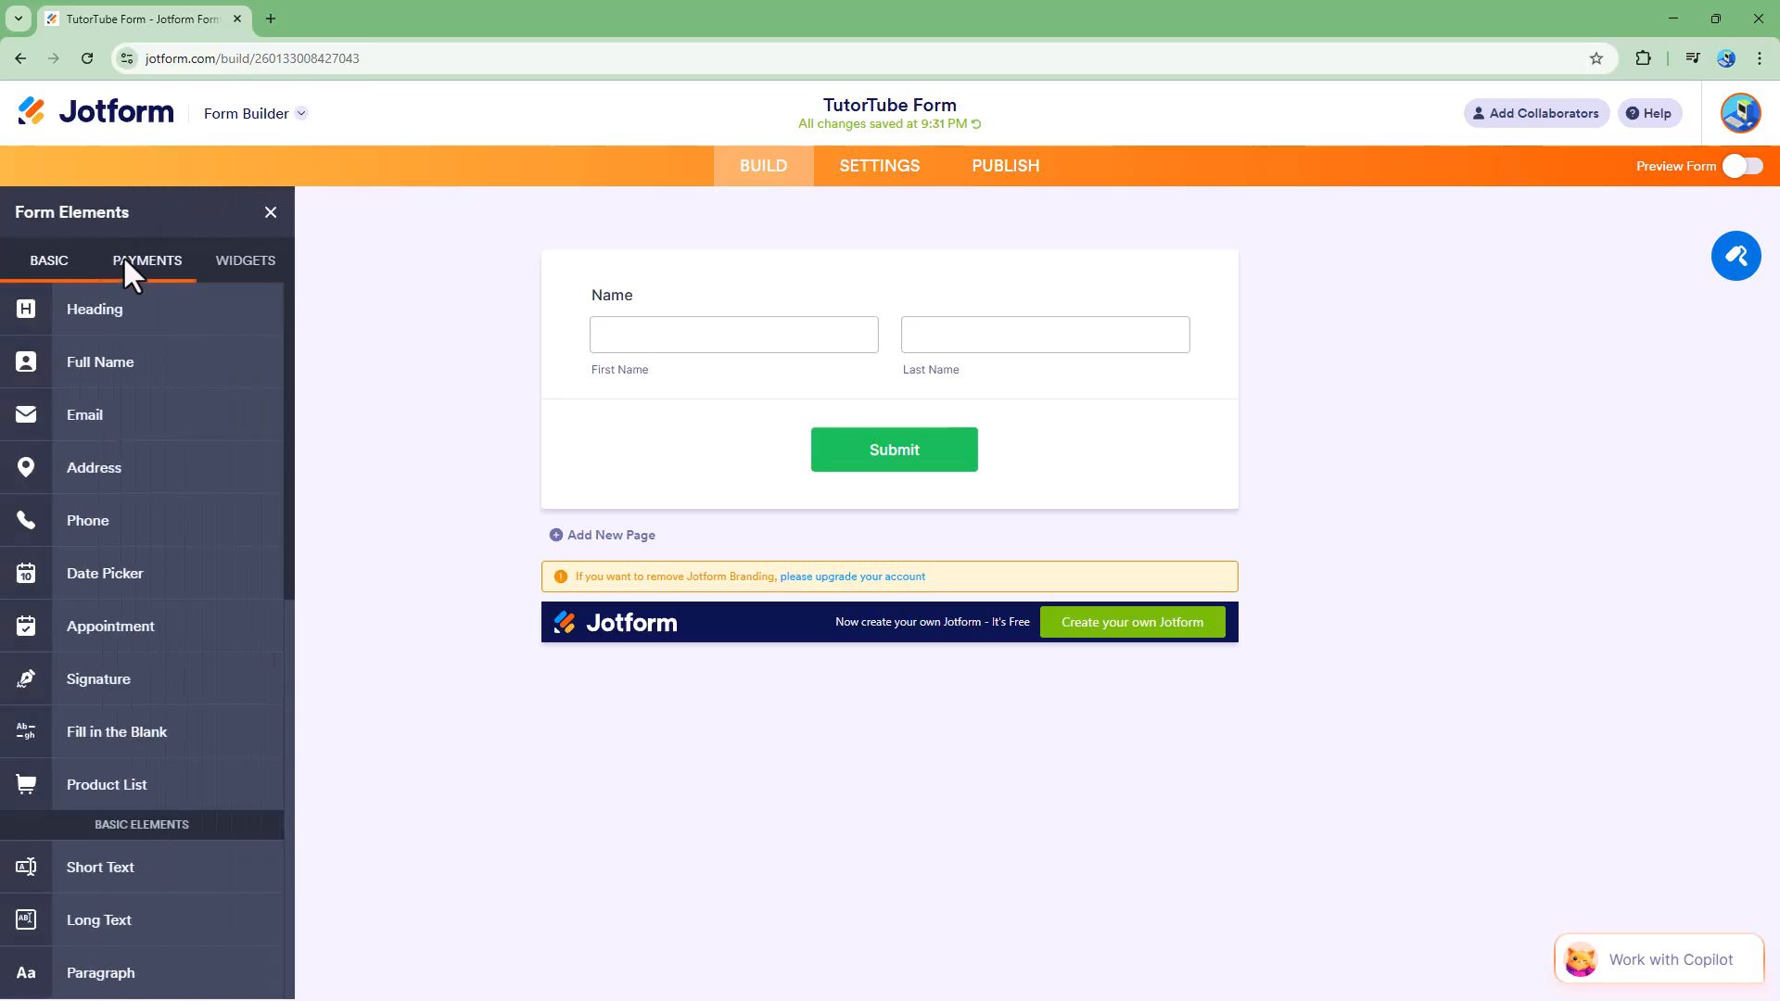
pyautogui.click(243, 260)
pyautogui.scroll(-2, 157, 602)
pyautogui.scroll(-4, 139, 598)
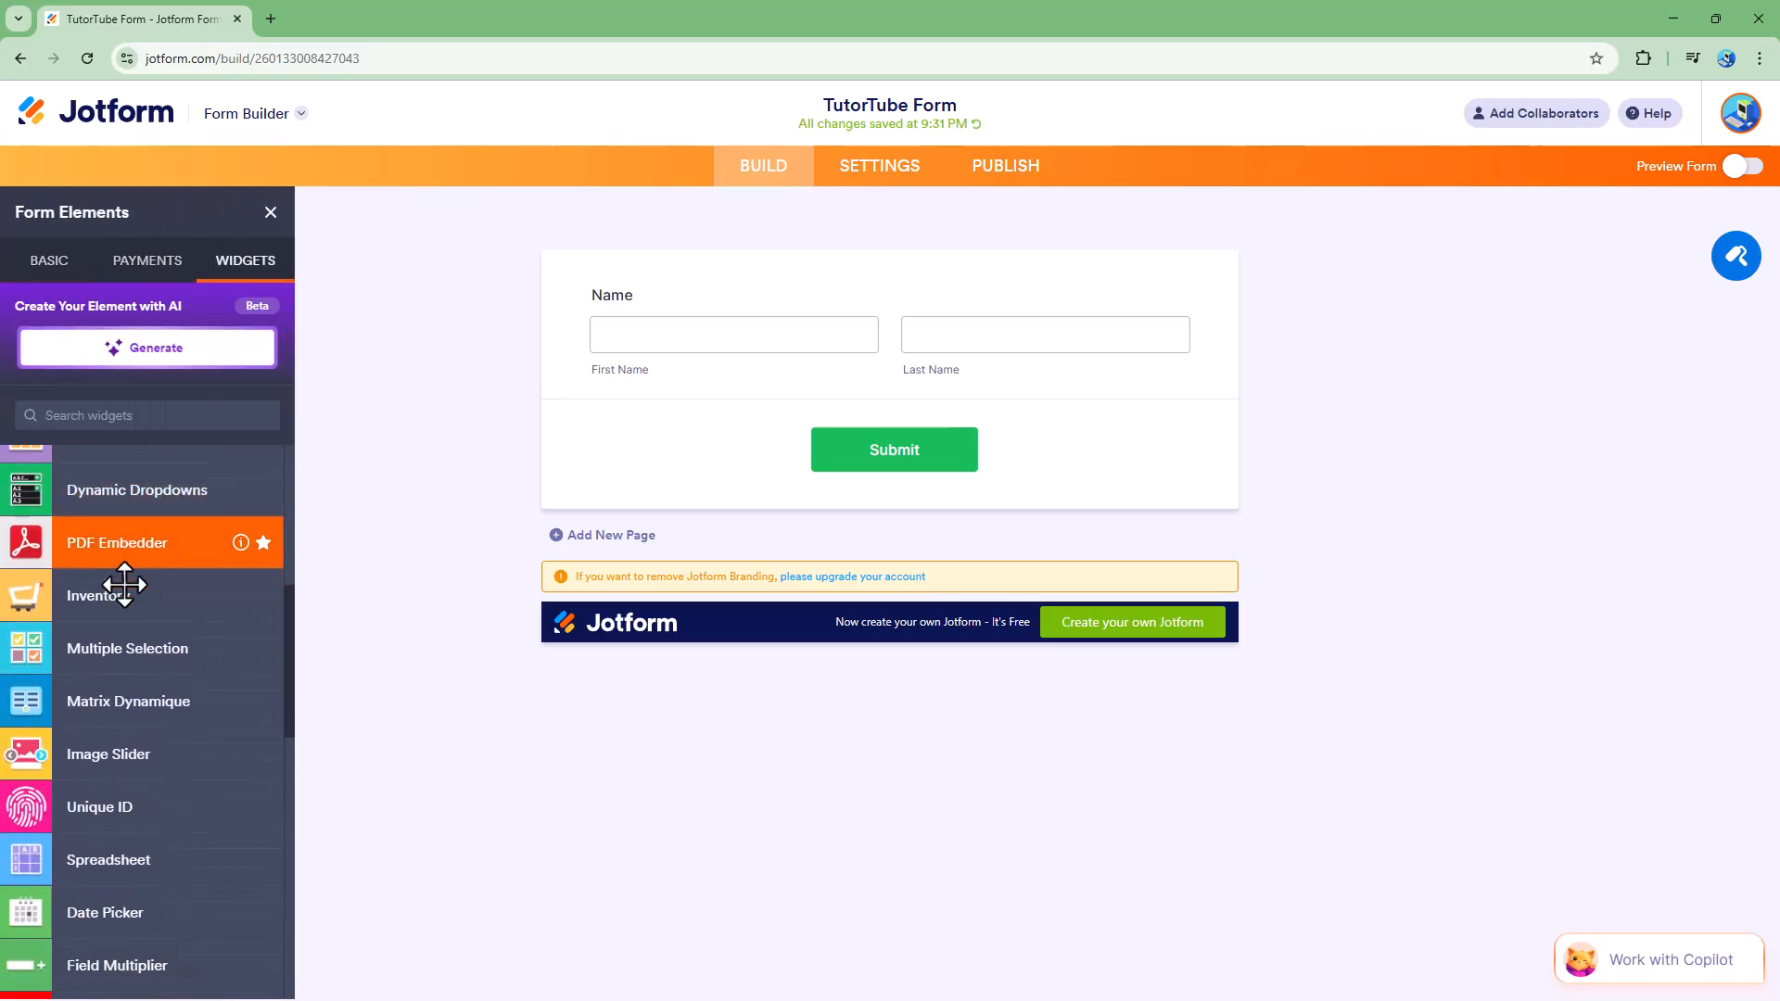
pyautogui.scroll(-2, 124, 582)
pyautogui.scroll(5, 127, 579)
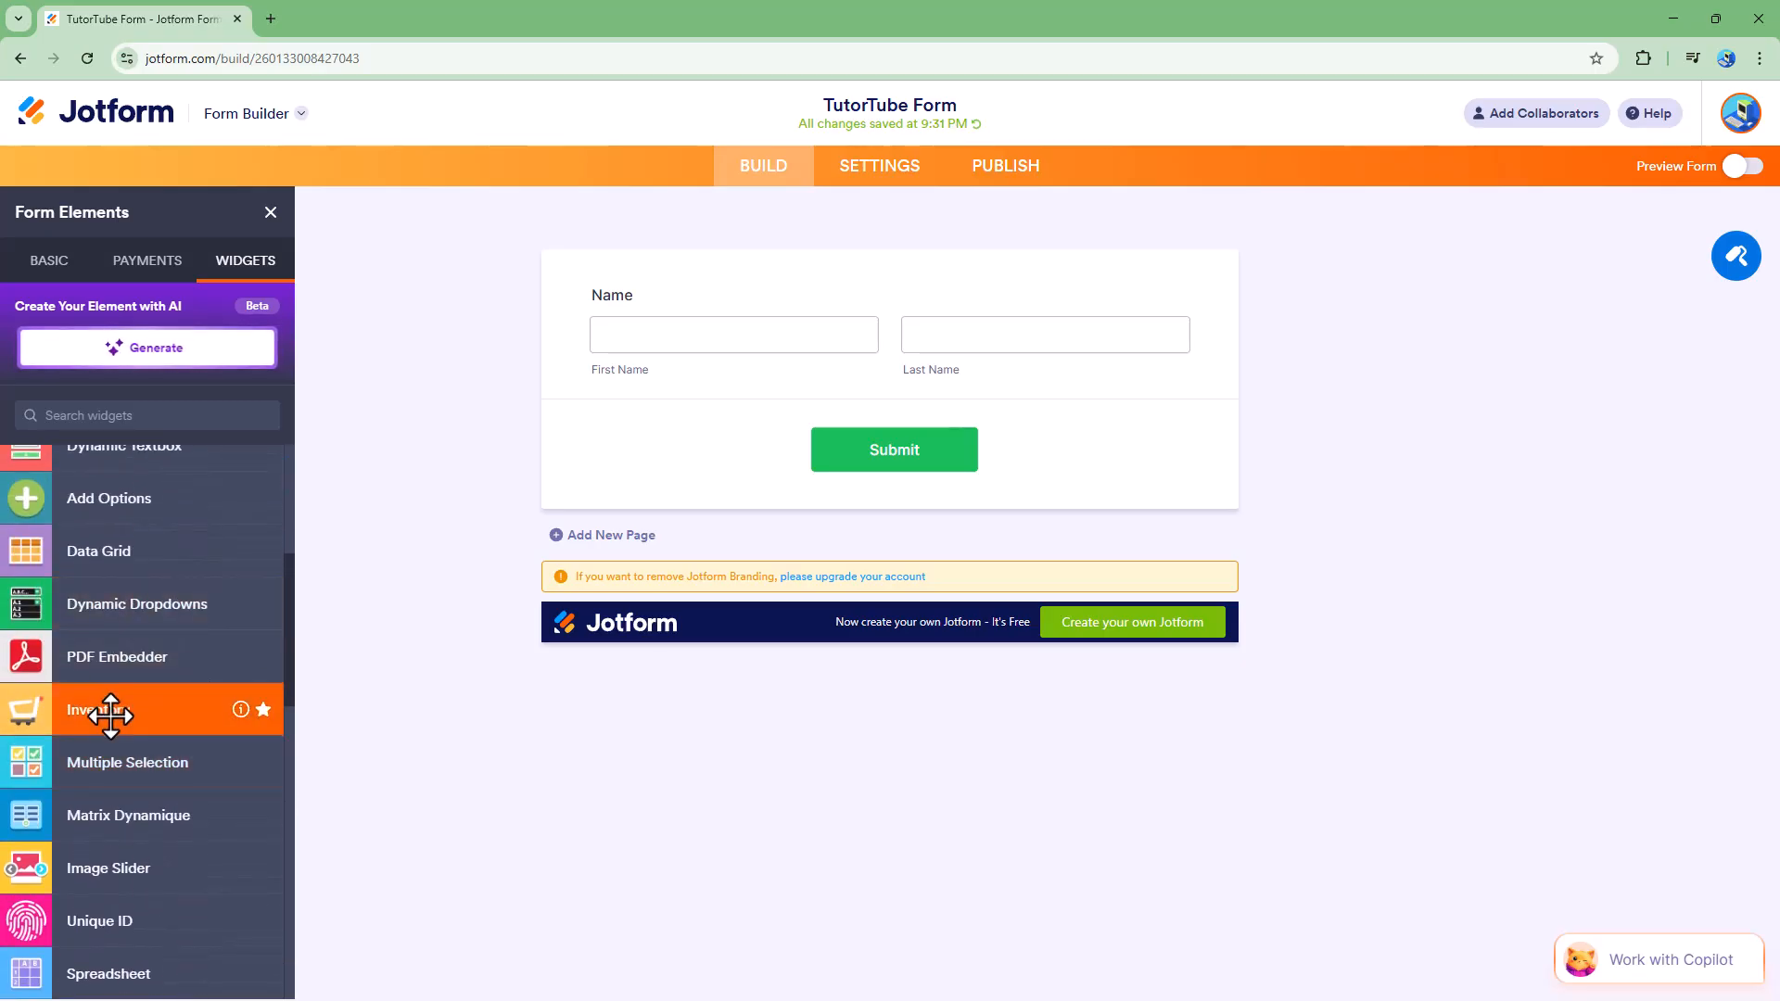
pyautogui.click(110, 716)
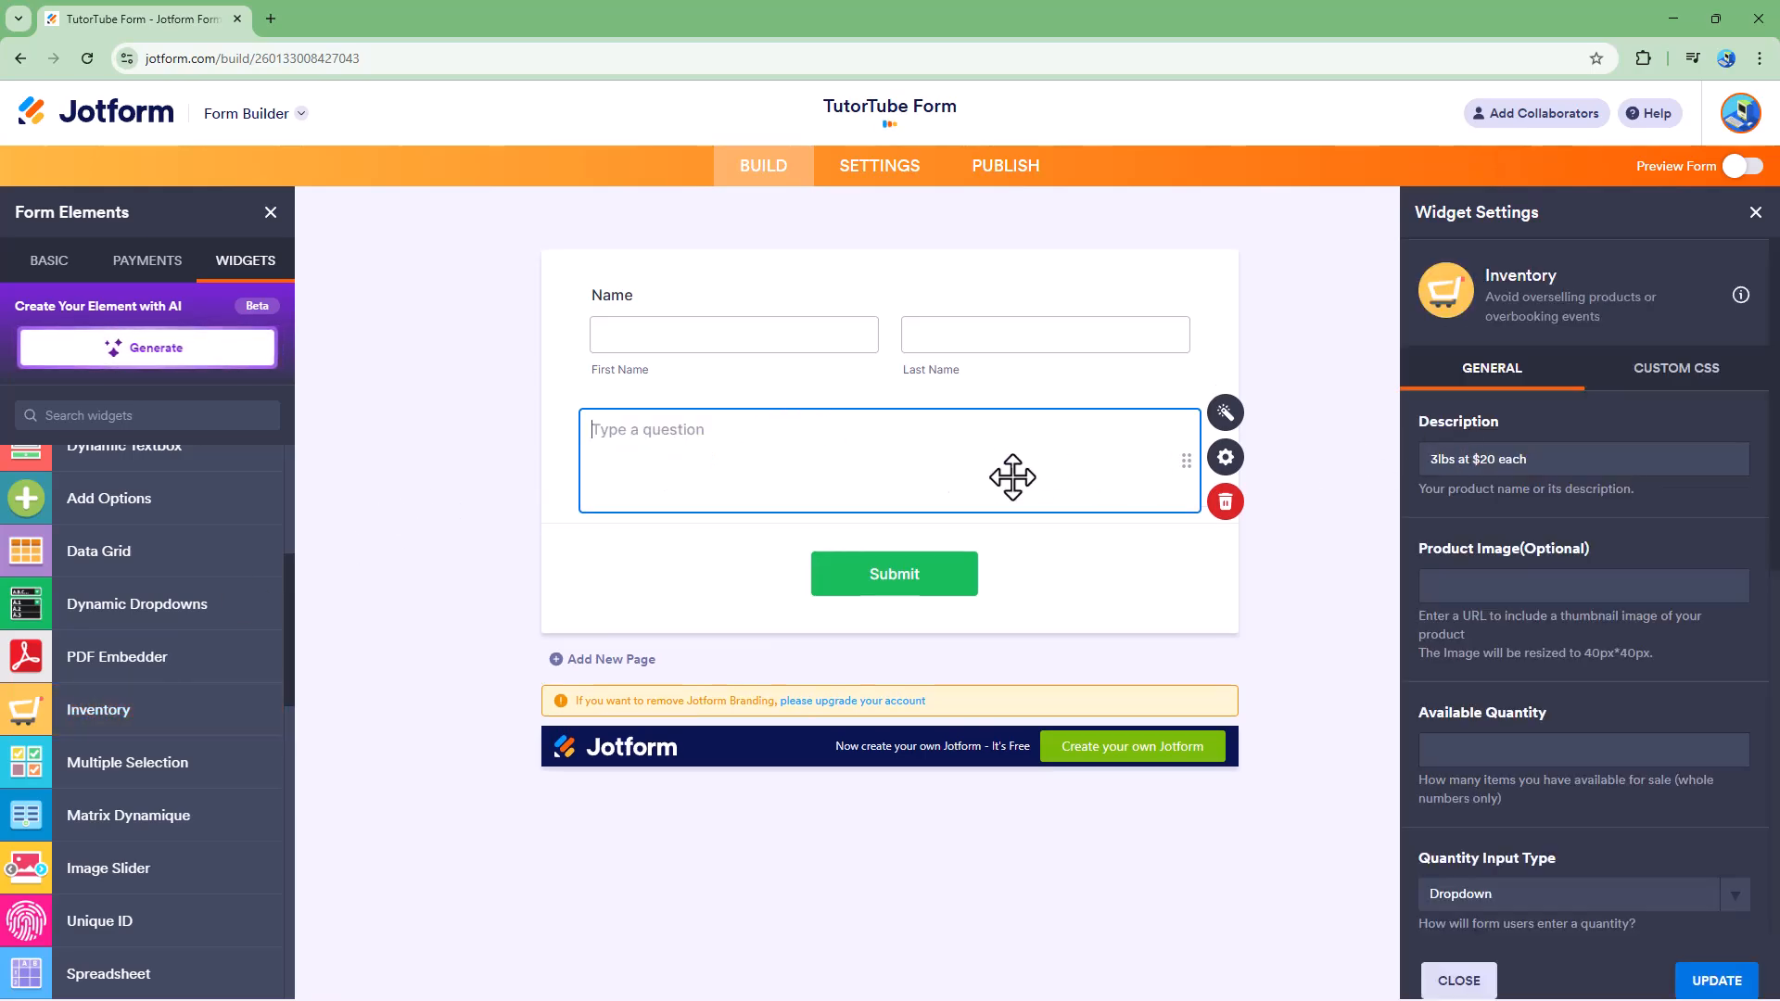
pyautogui.click(672, 425)
pyautogui.write('Choose Quantity of Item')
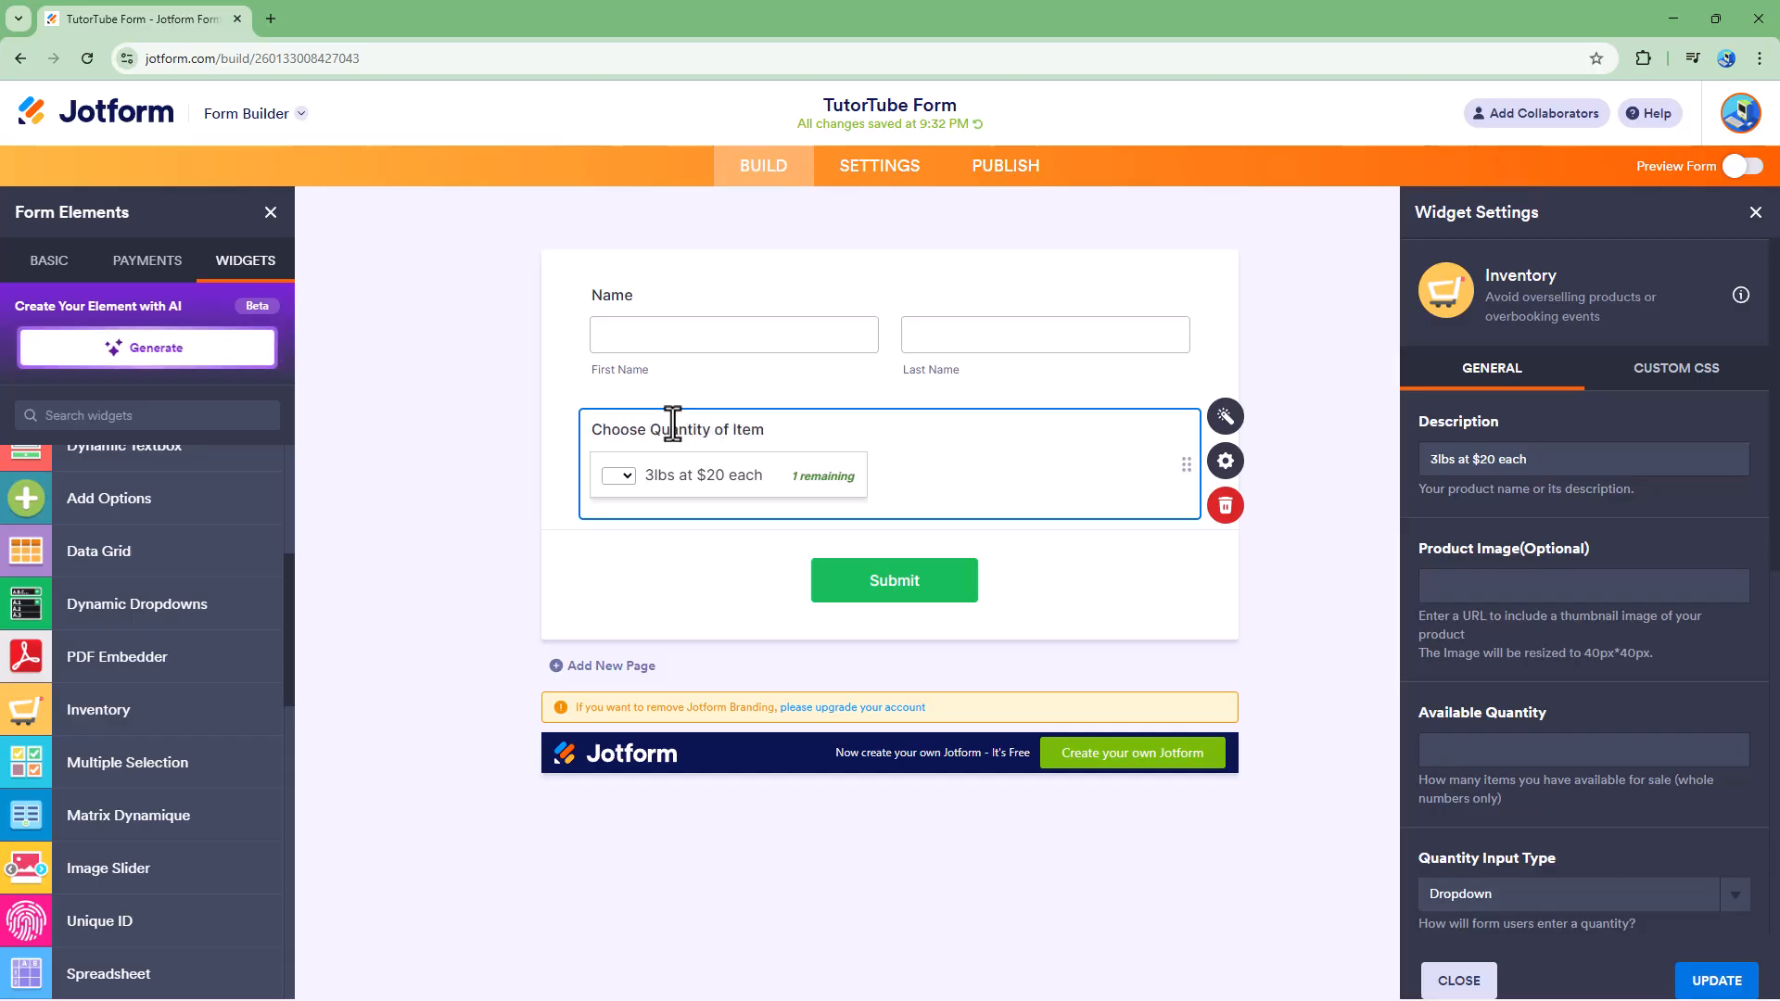
# - Change the inventory item's description to "1 at $2 each"
pyautogui.moveTo(1543, 461); pyautogui.dragTo(1367, 484)
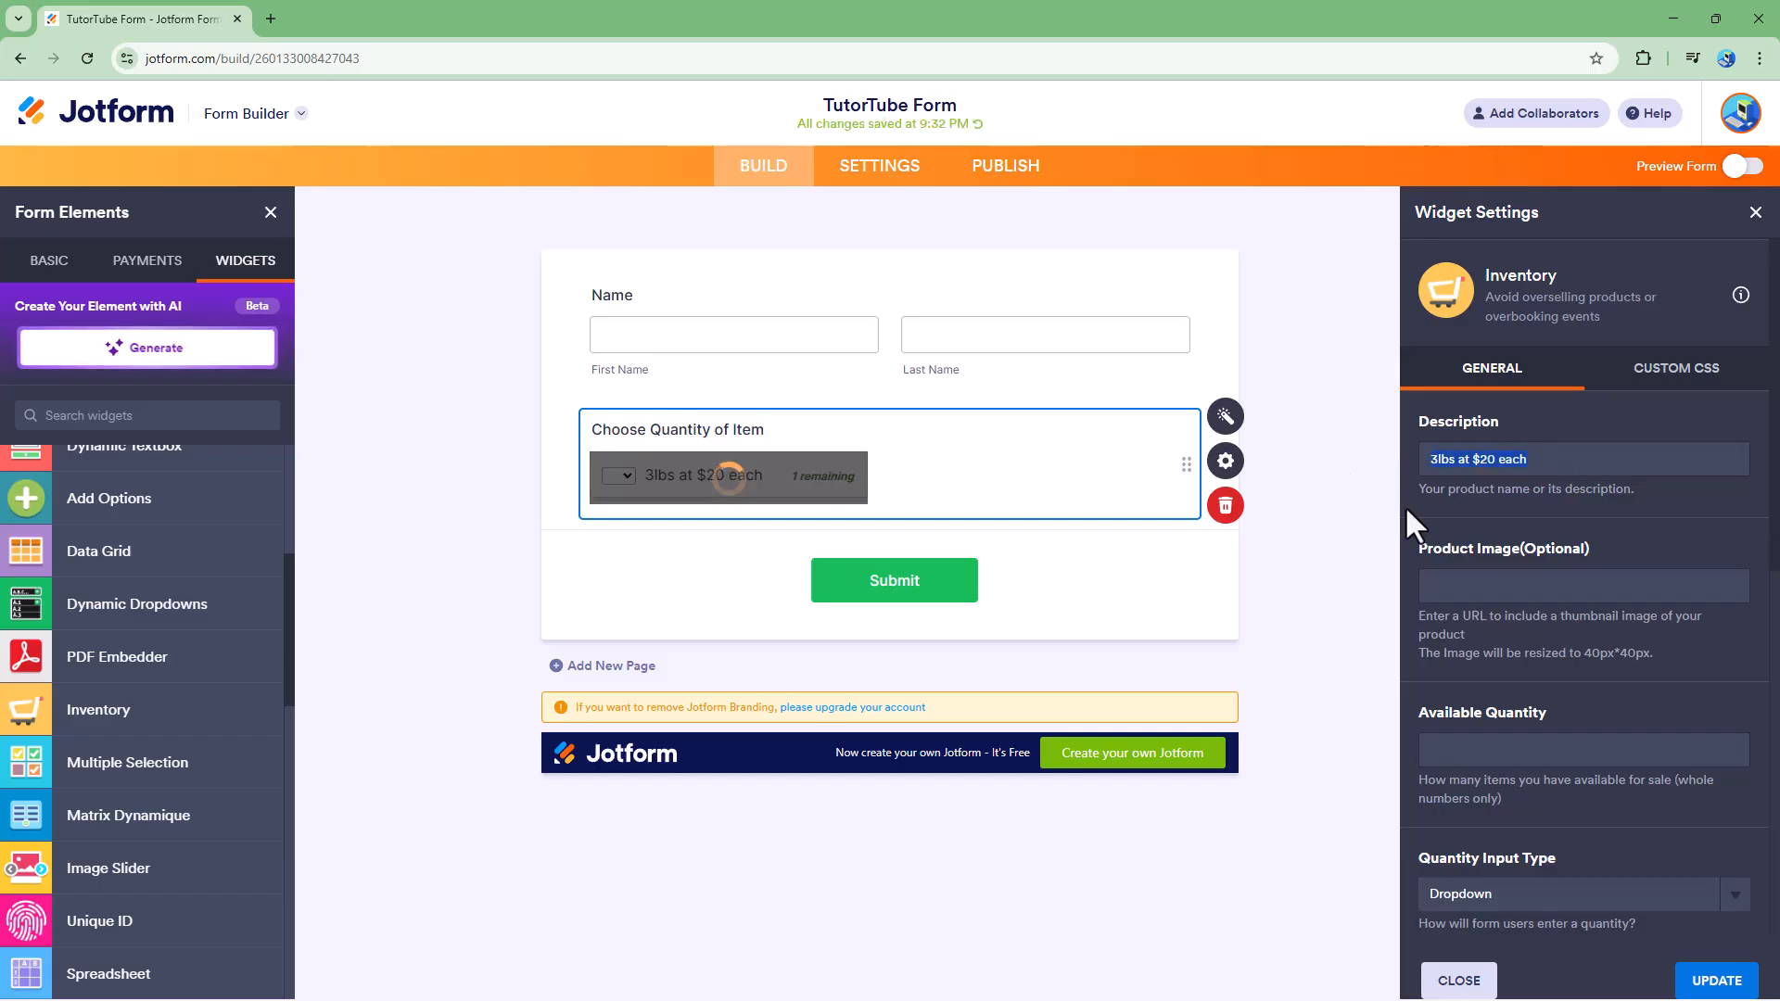
pyautogui.click(1486, 461)
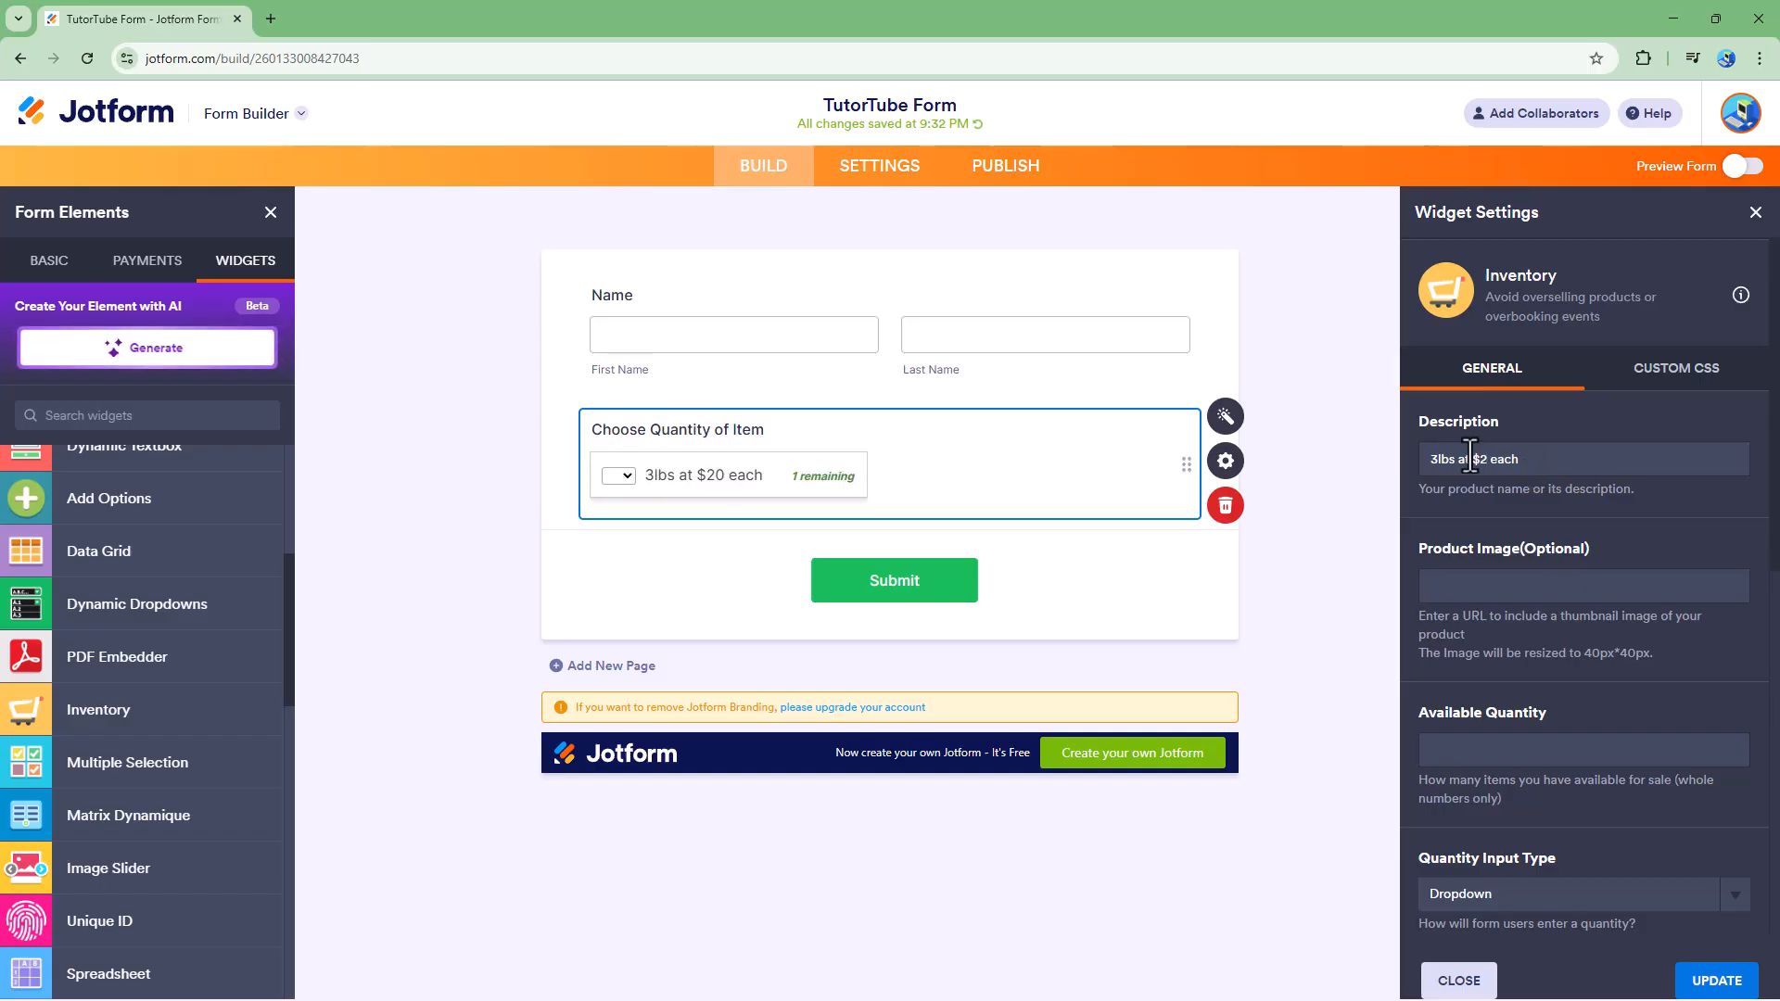
pyautogui.press('BackSpace')
pyautogui.write('1 at')
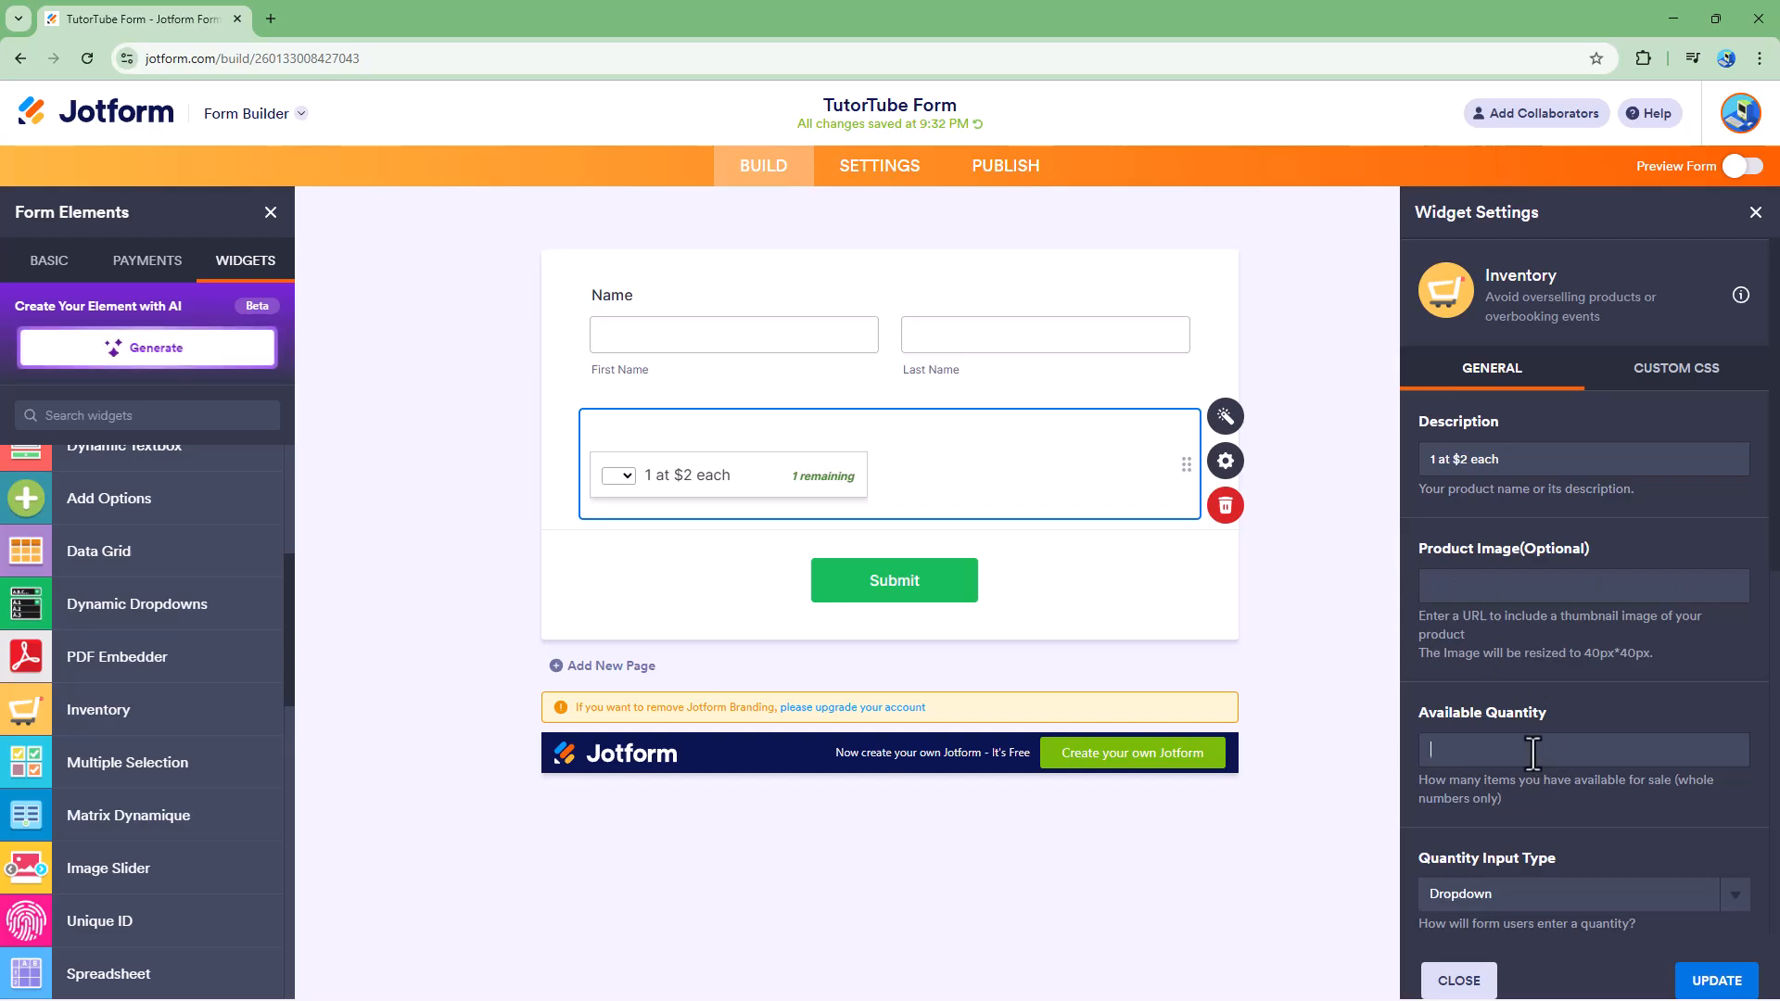
# - Set the available quantity to 20 and paste the copied Pixabay image URL as the product image
pyautogui.click(1469, 590)
pyautogui.rightClick(1517, 589)
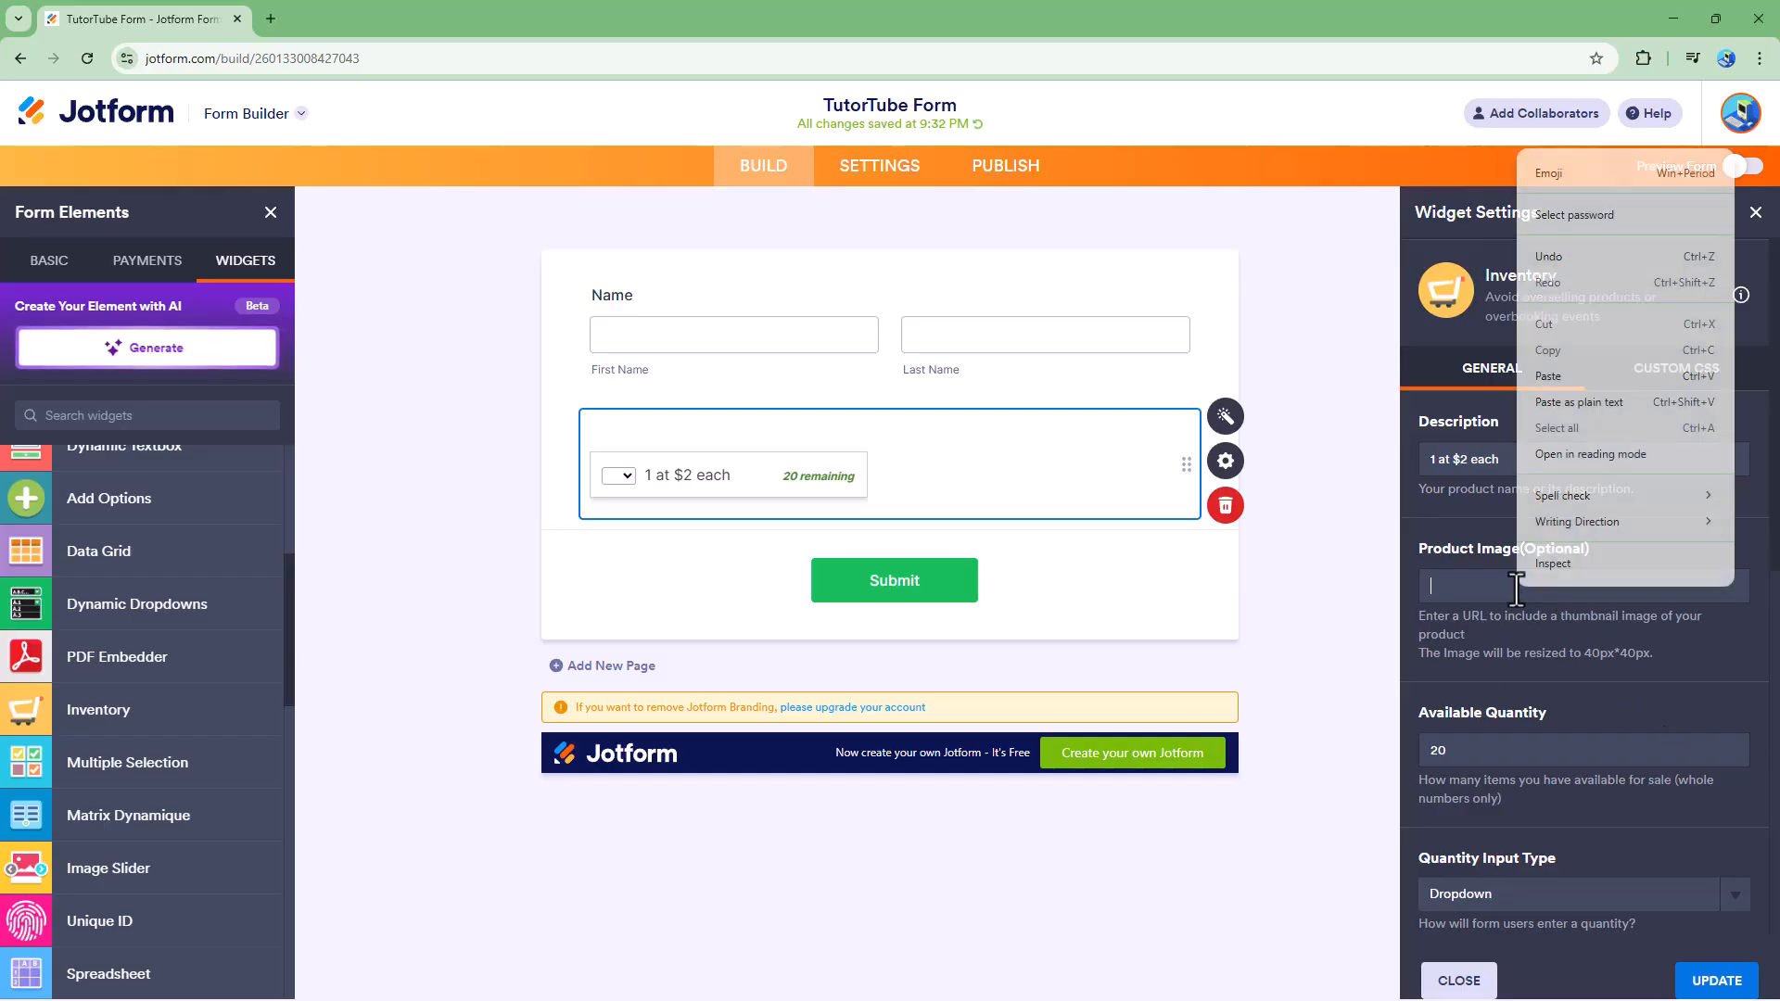
pyautogui.click(1550, 375)
pyautogui.click(1521, 751)
# - Try Number Input as the quantity input type and return it to Dropdown
pyautogui.scroll(-3, 1525, 798)
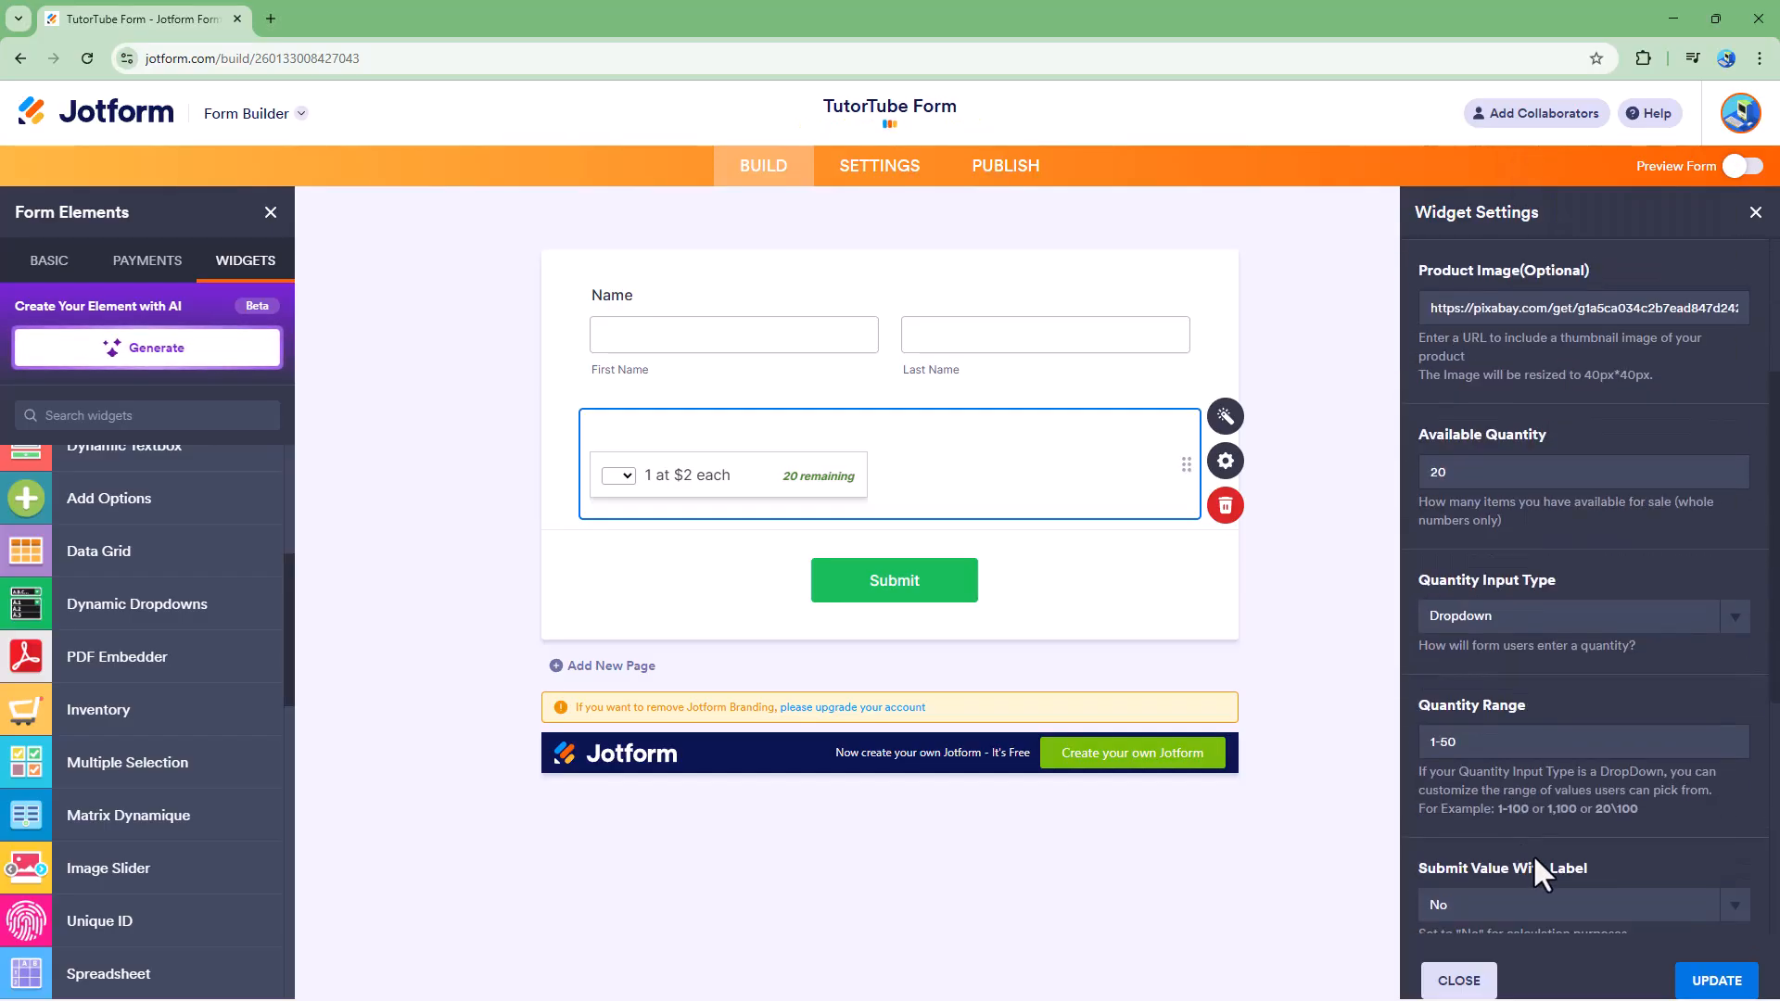
pyautogui.click(1520, 617)
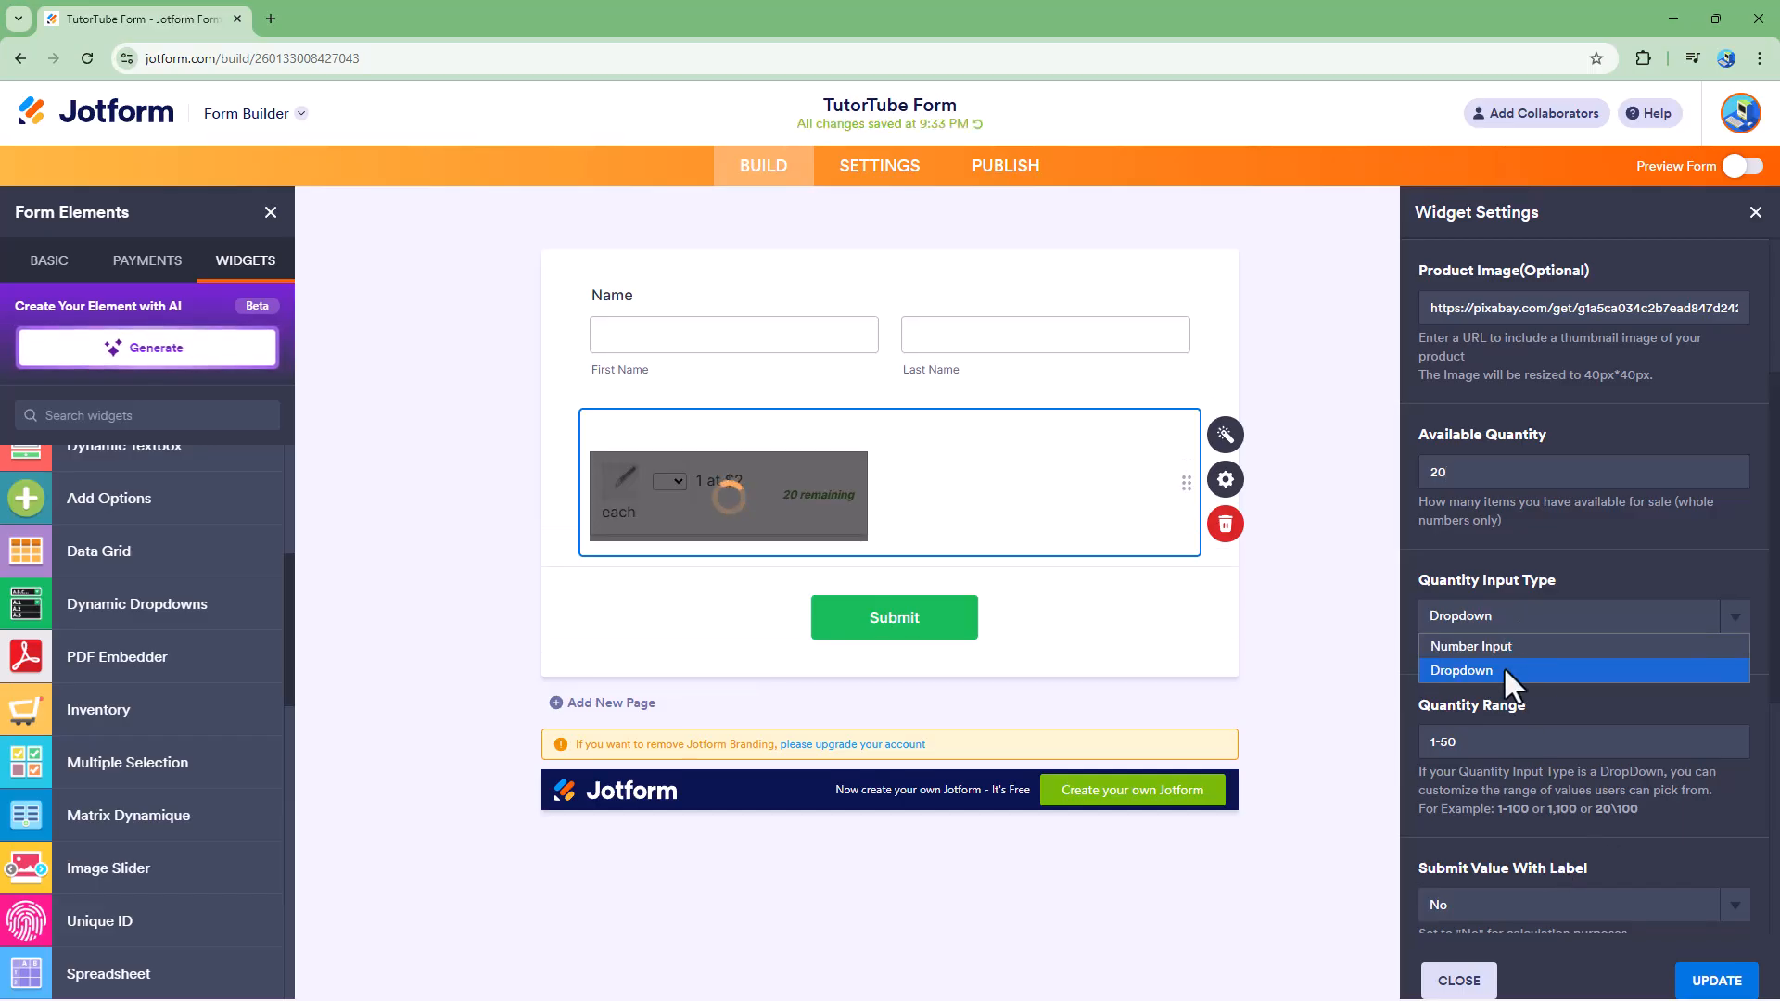
pyautogui.click(1520, 648)
pyautogui.click(1521, 620)
pyautogui.click(1502, 670)
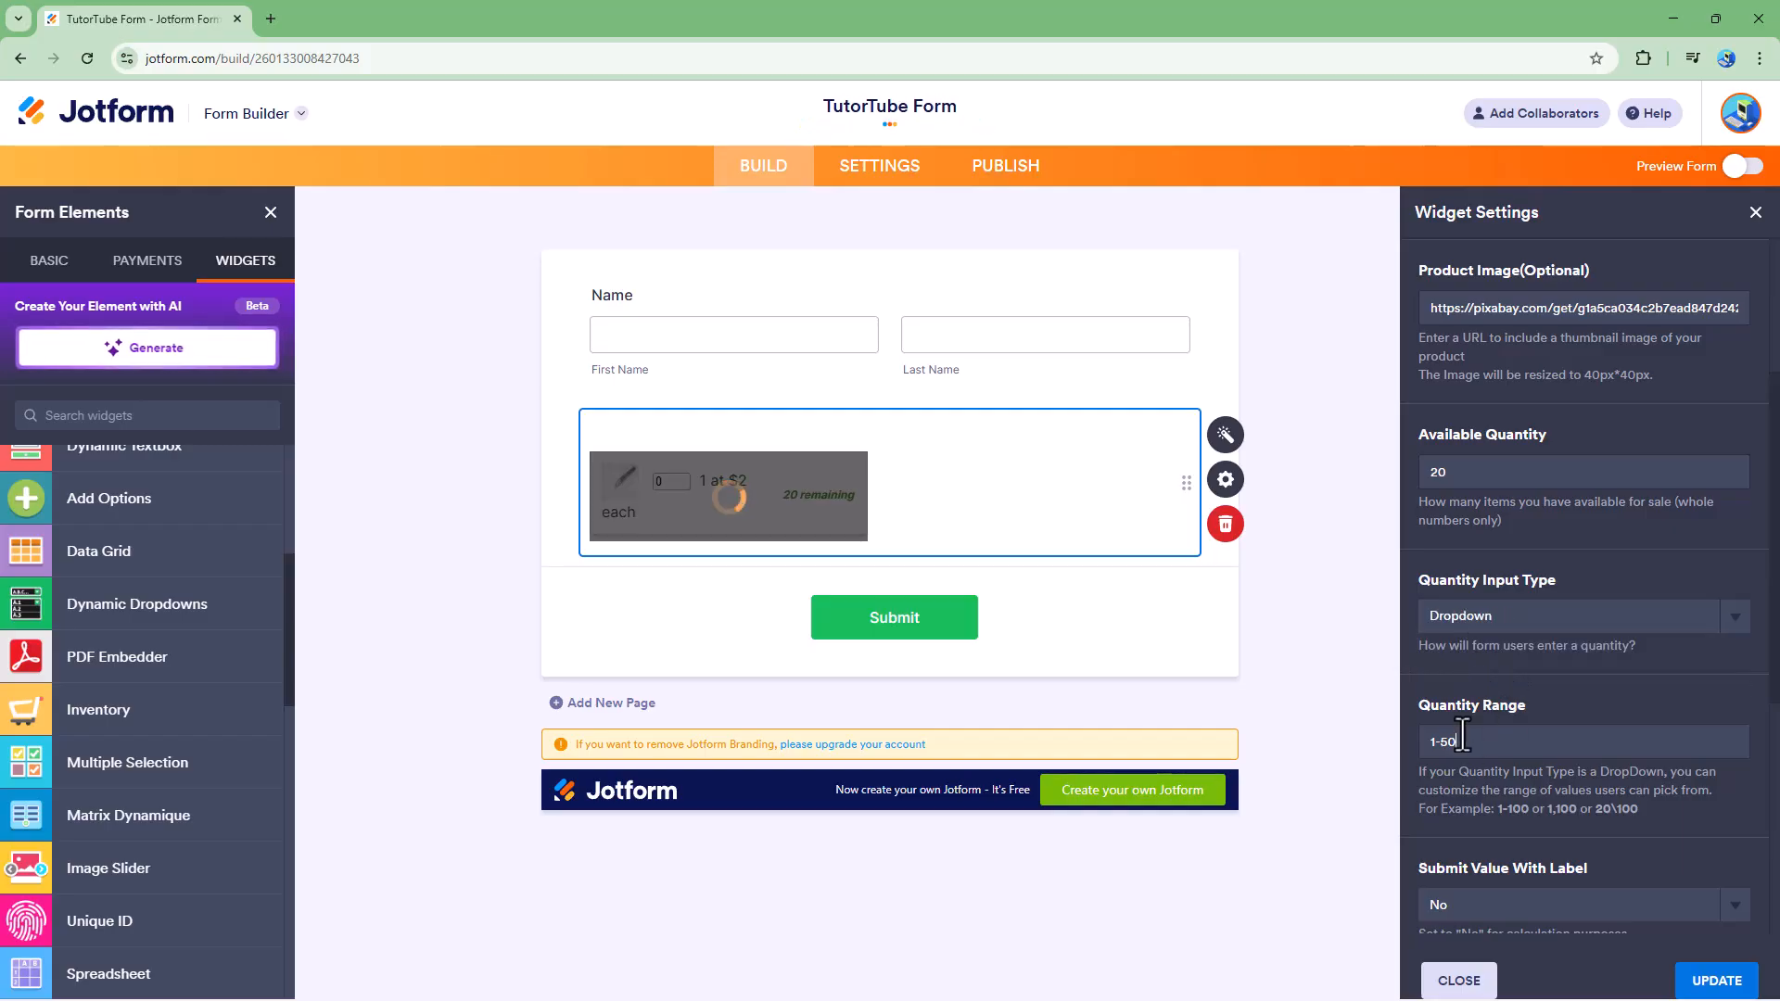
# - Set the quantity range to 1-20 and set Submit Value With Label to Yes
pyautogui.press('BackSpace')
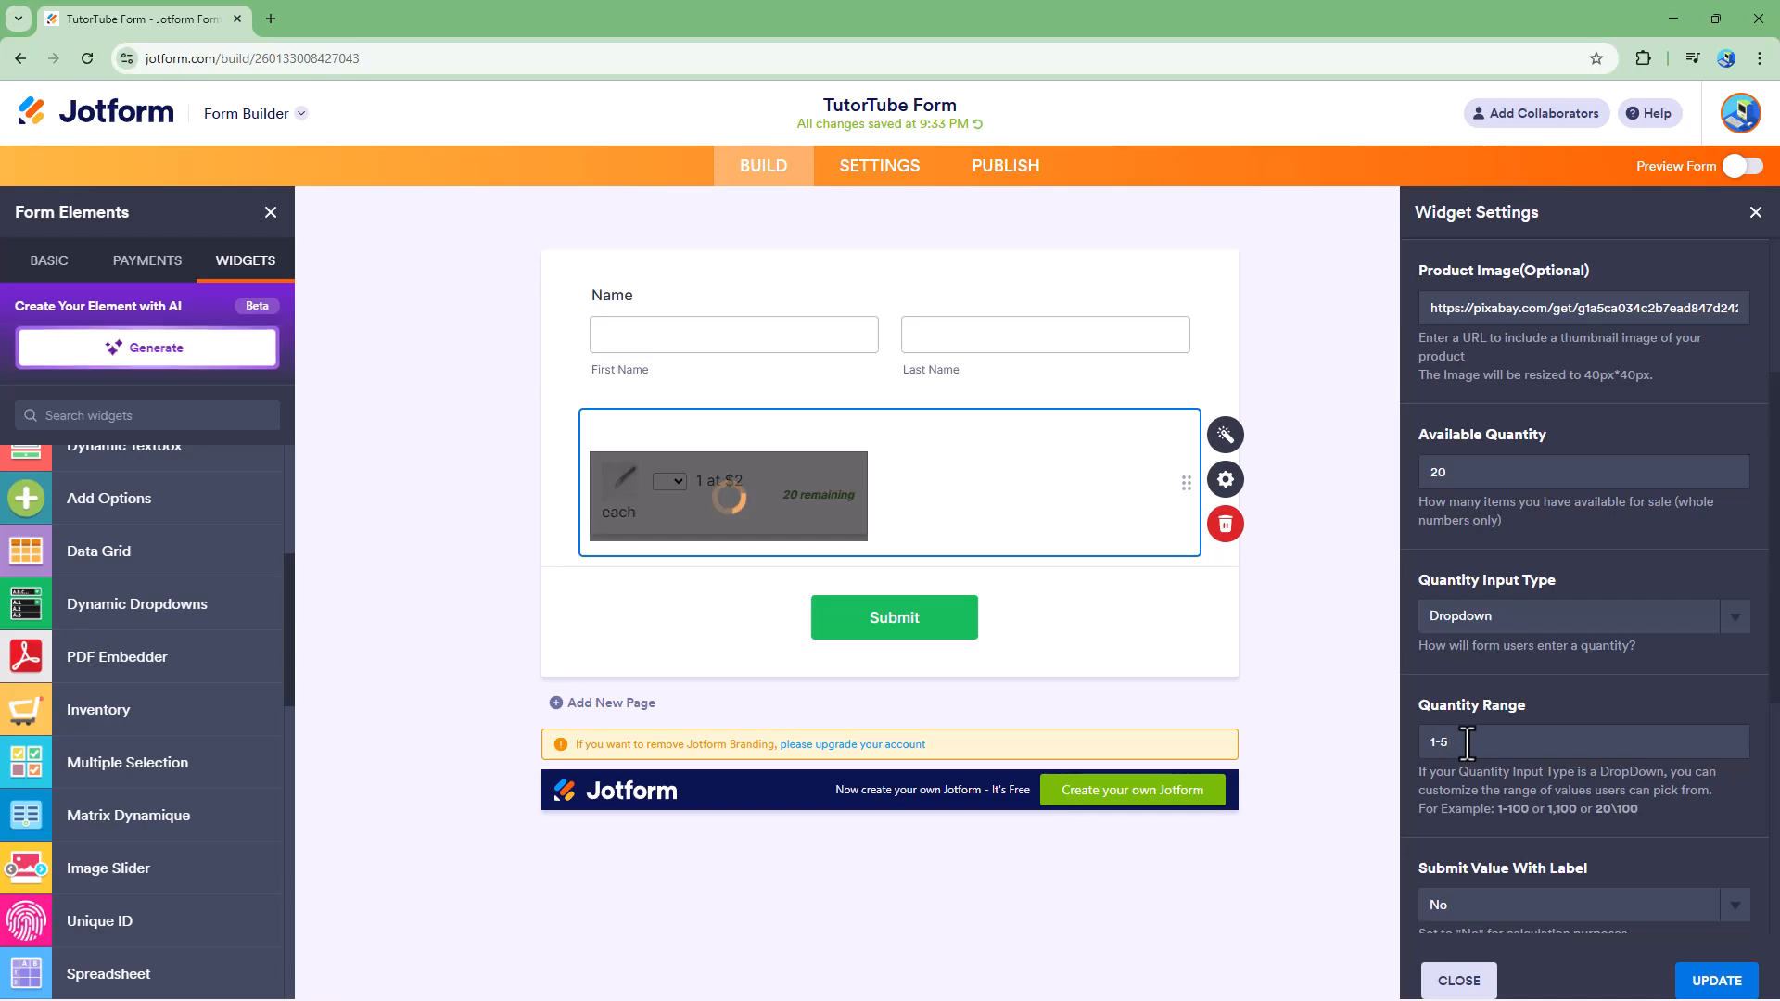
pyautogui.write('20')
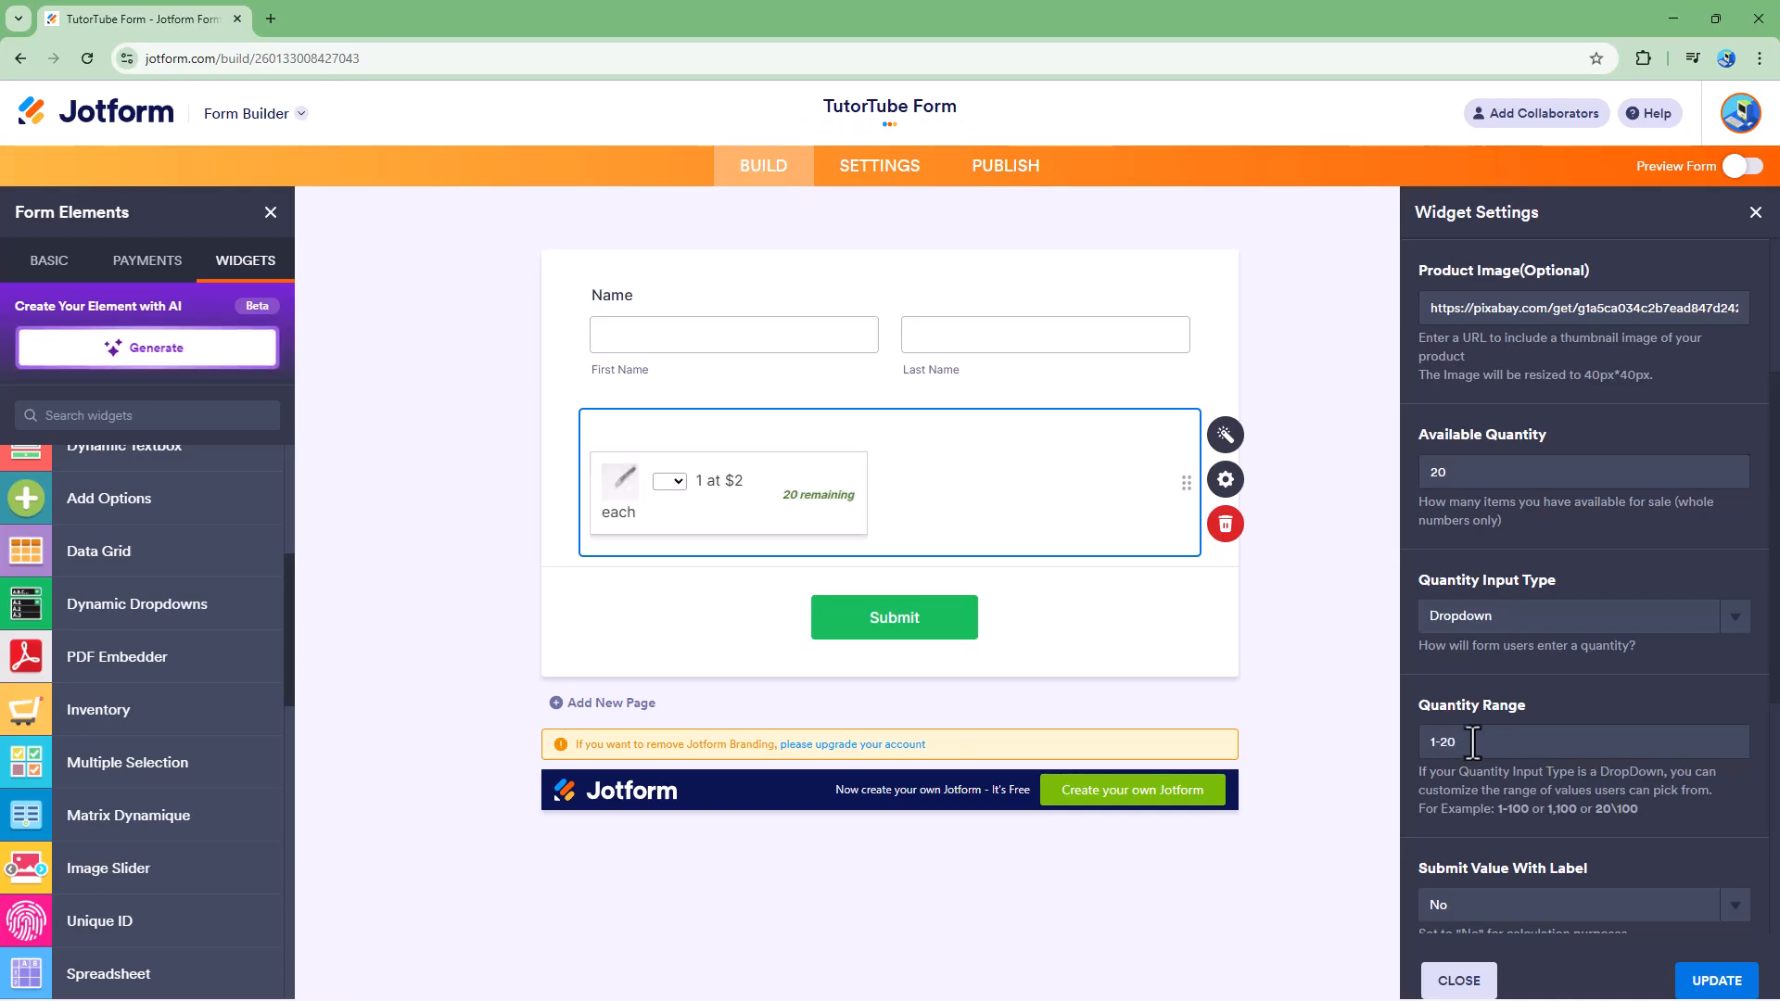
pyautogui.scroll(-2, 1521, 855)
pyautogui.click(1567, 721)
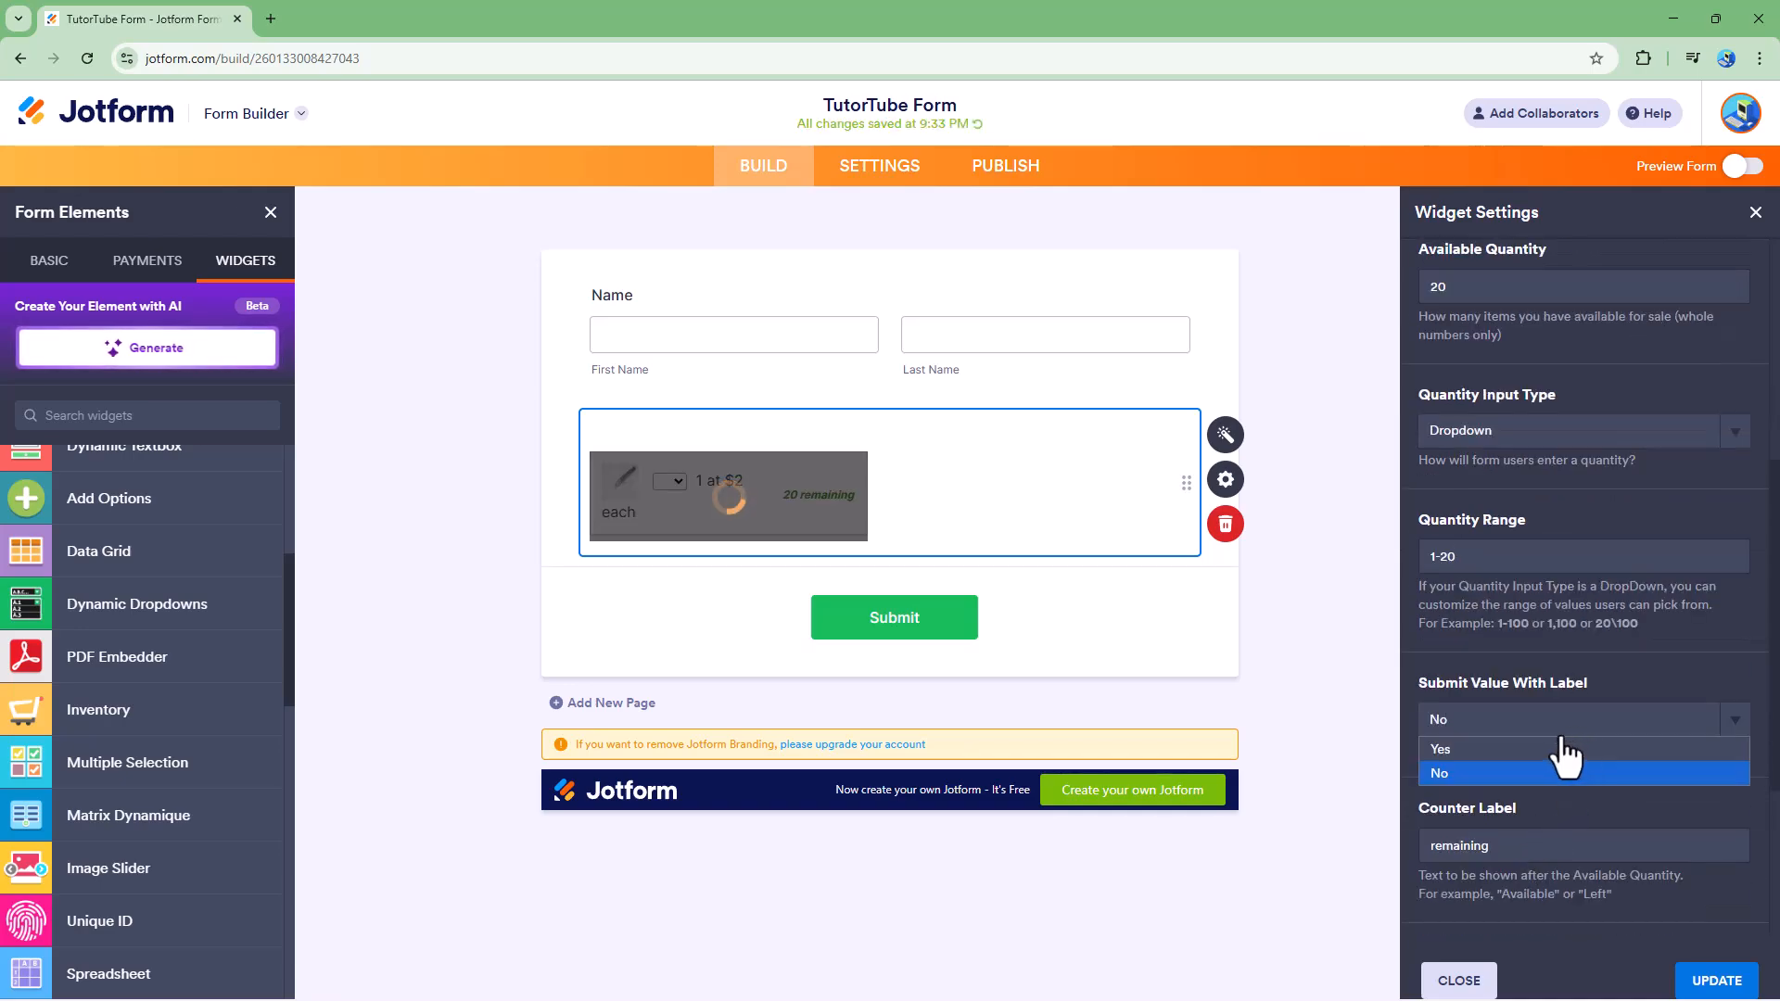
pyautogui.click(1534, 747)
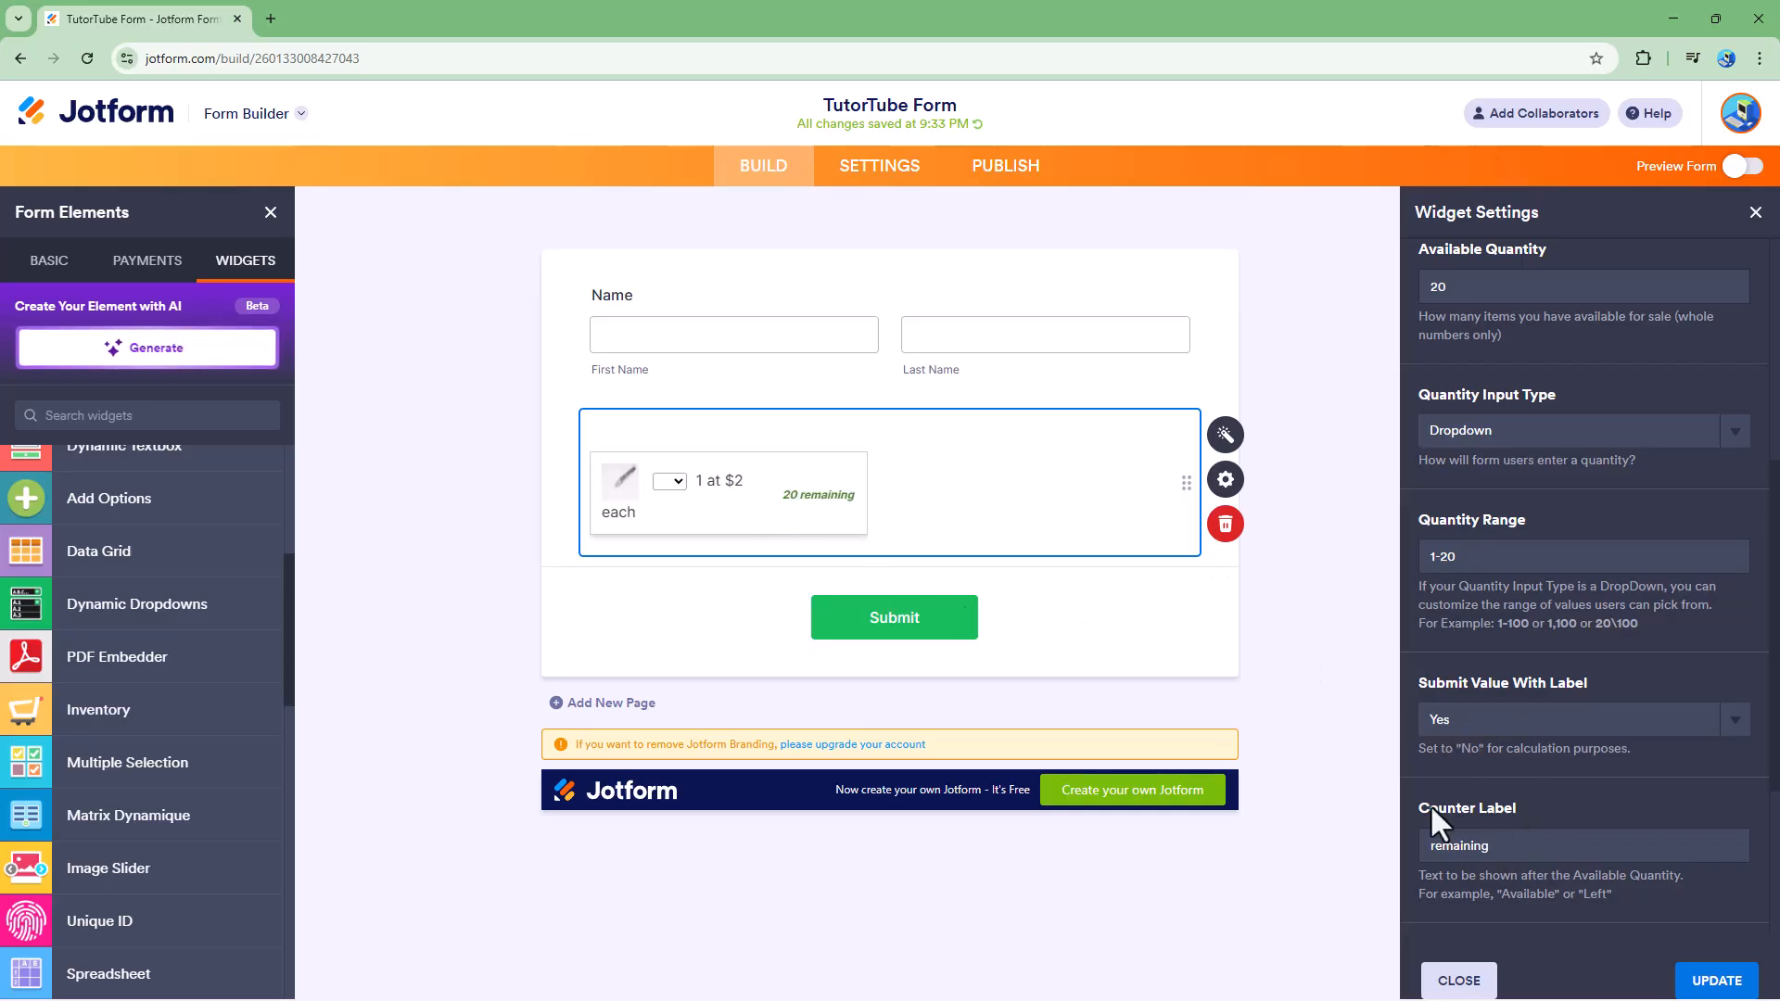
# - Change the counter label to "total remaining" and update the widget, checking its custom CSS settings first
pyautogui.doubleClick(1506, 847)
pyautogui.write('total')
pyautogui.click(1579, 721)
pyautogui.click(1615, 813)
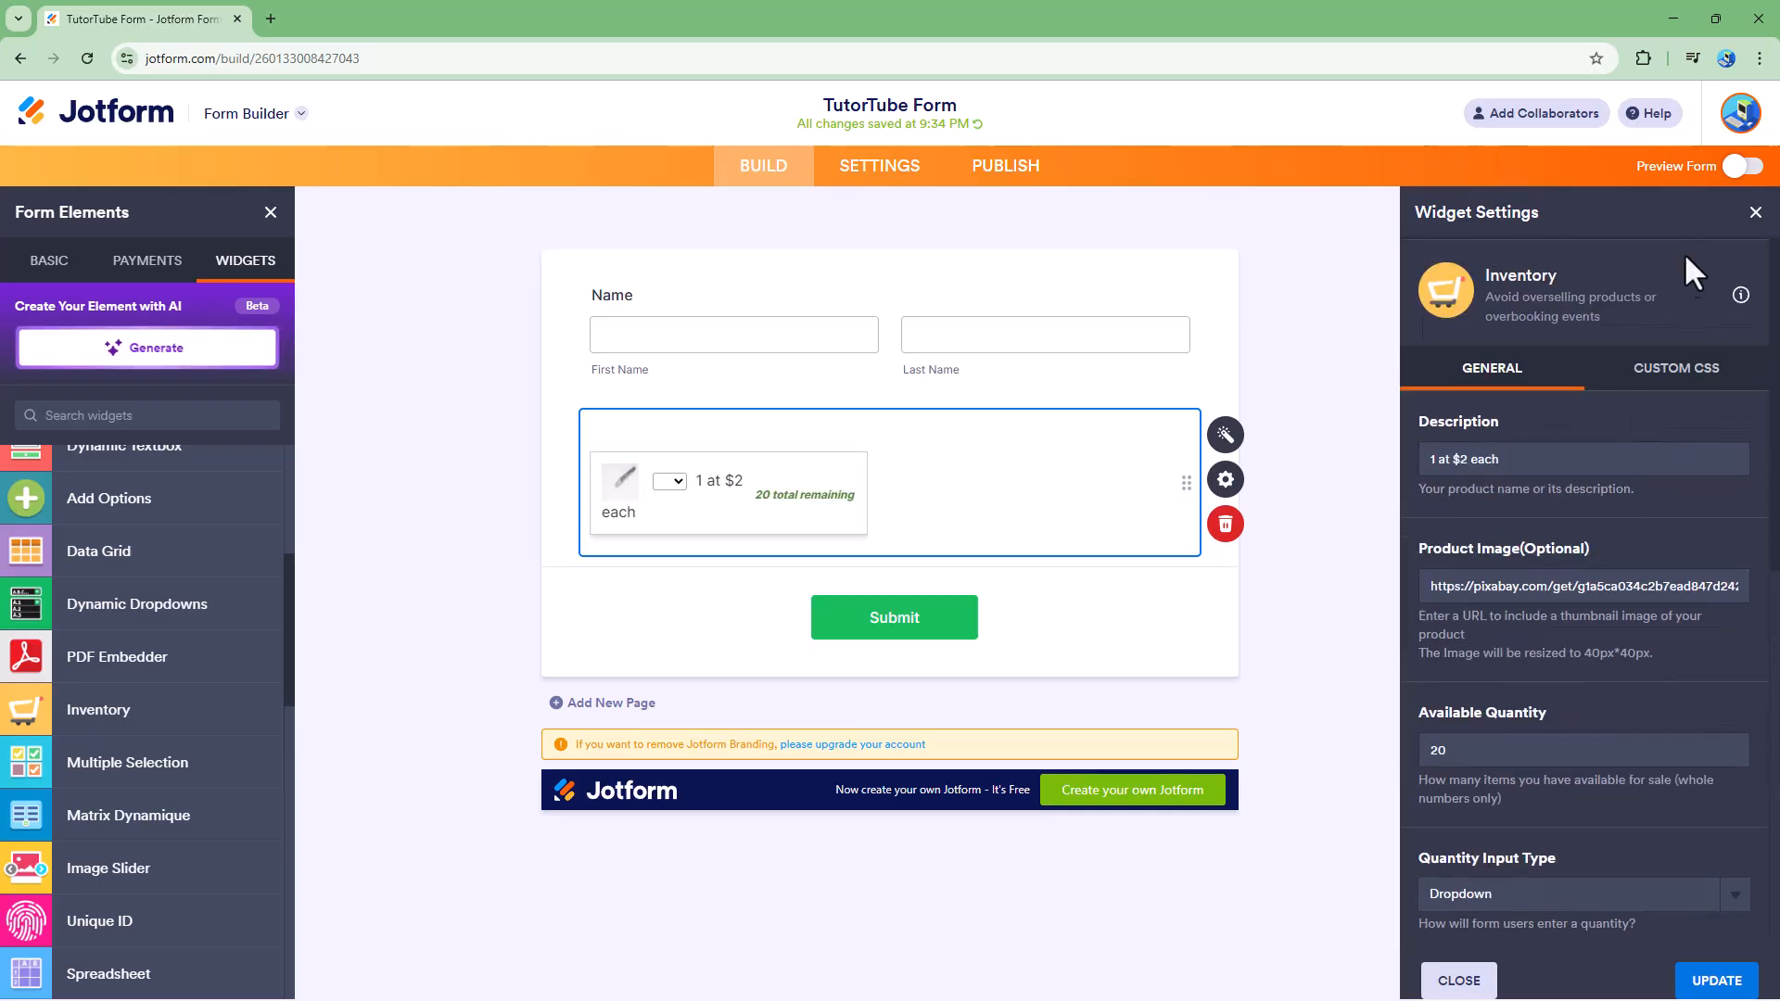
pyautogui.click(1680, 380)
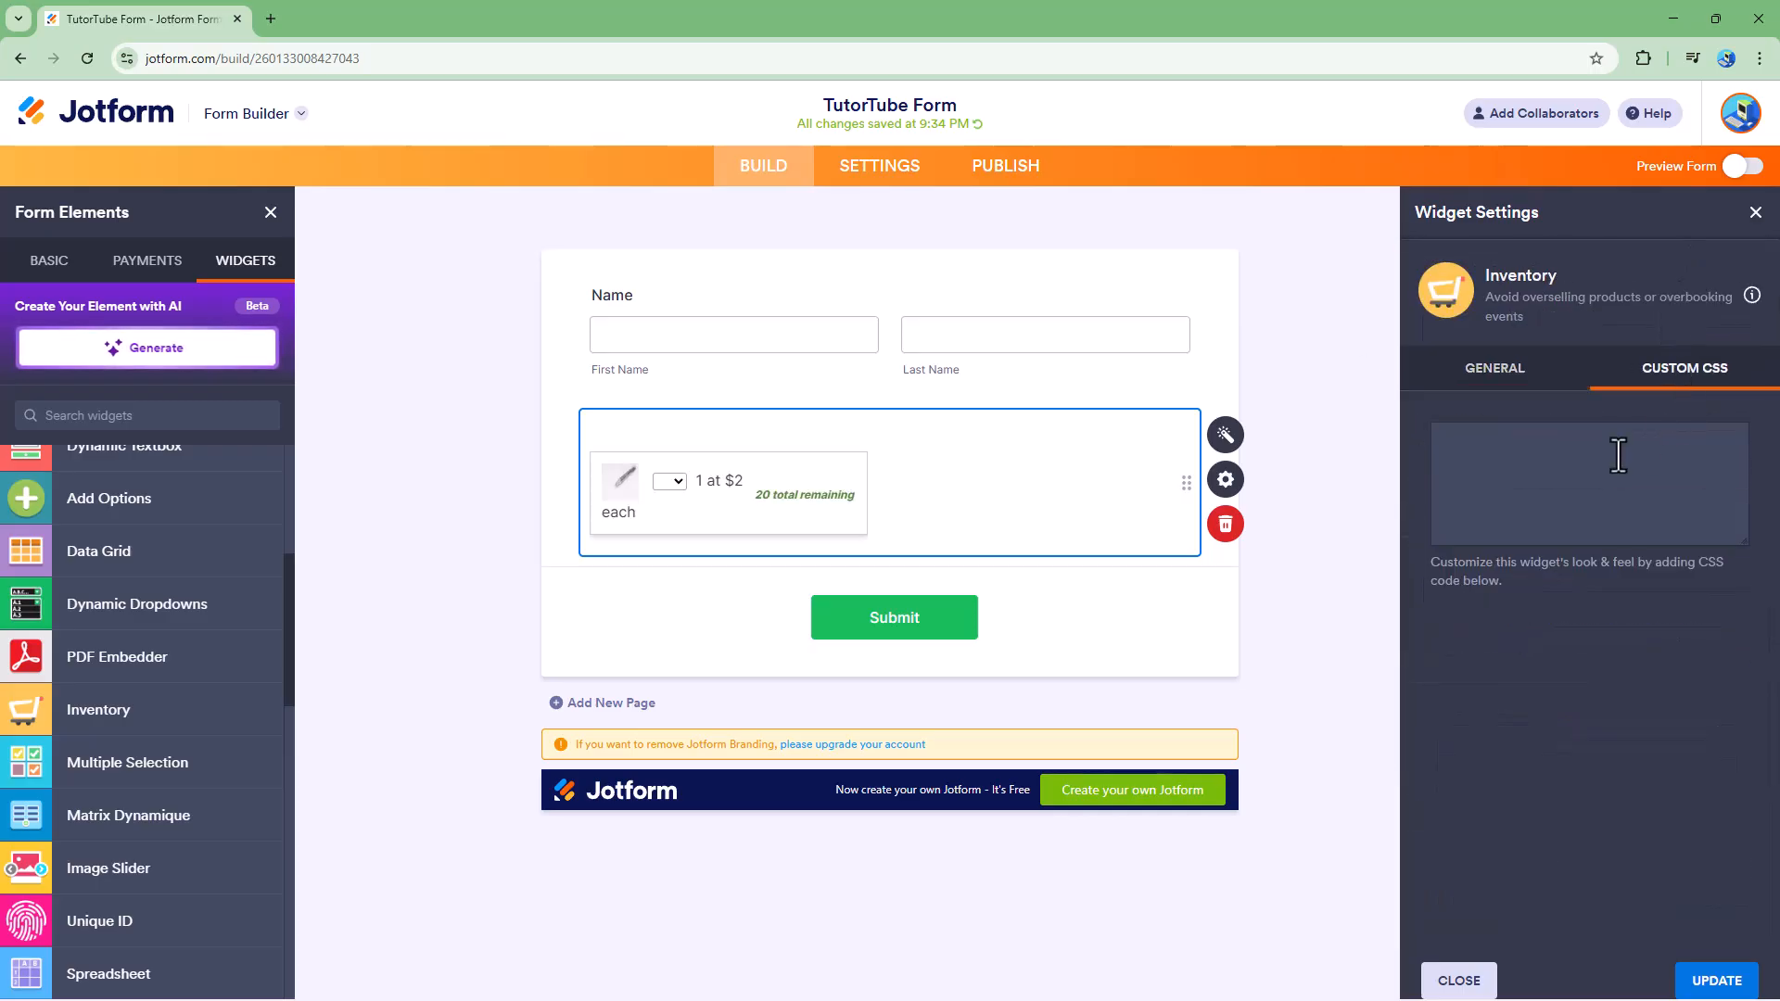
pyautogui.click(1712, 980)
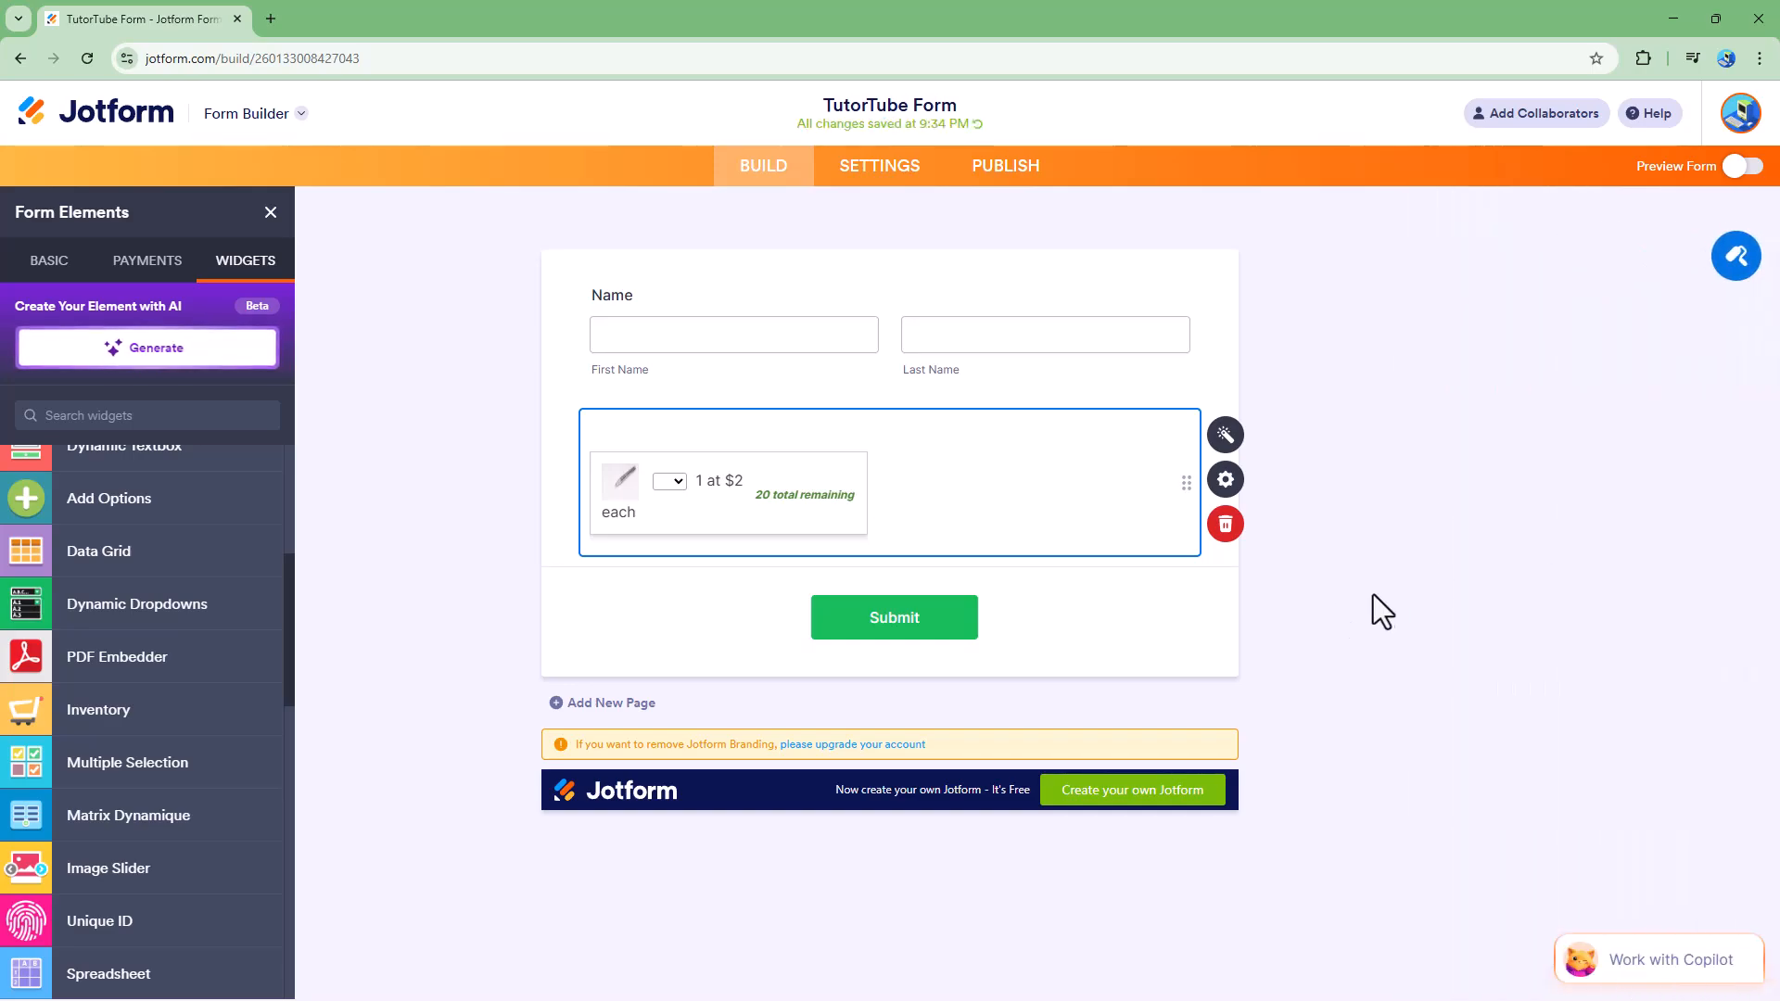
# - Open the inventory field's properties, try other alignments including Center, and return the alignment to Left
pyautogui.click(1228, 480)
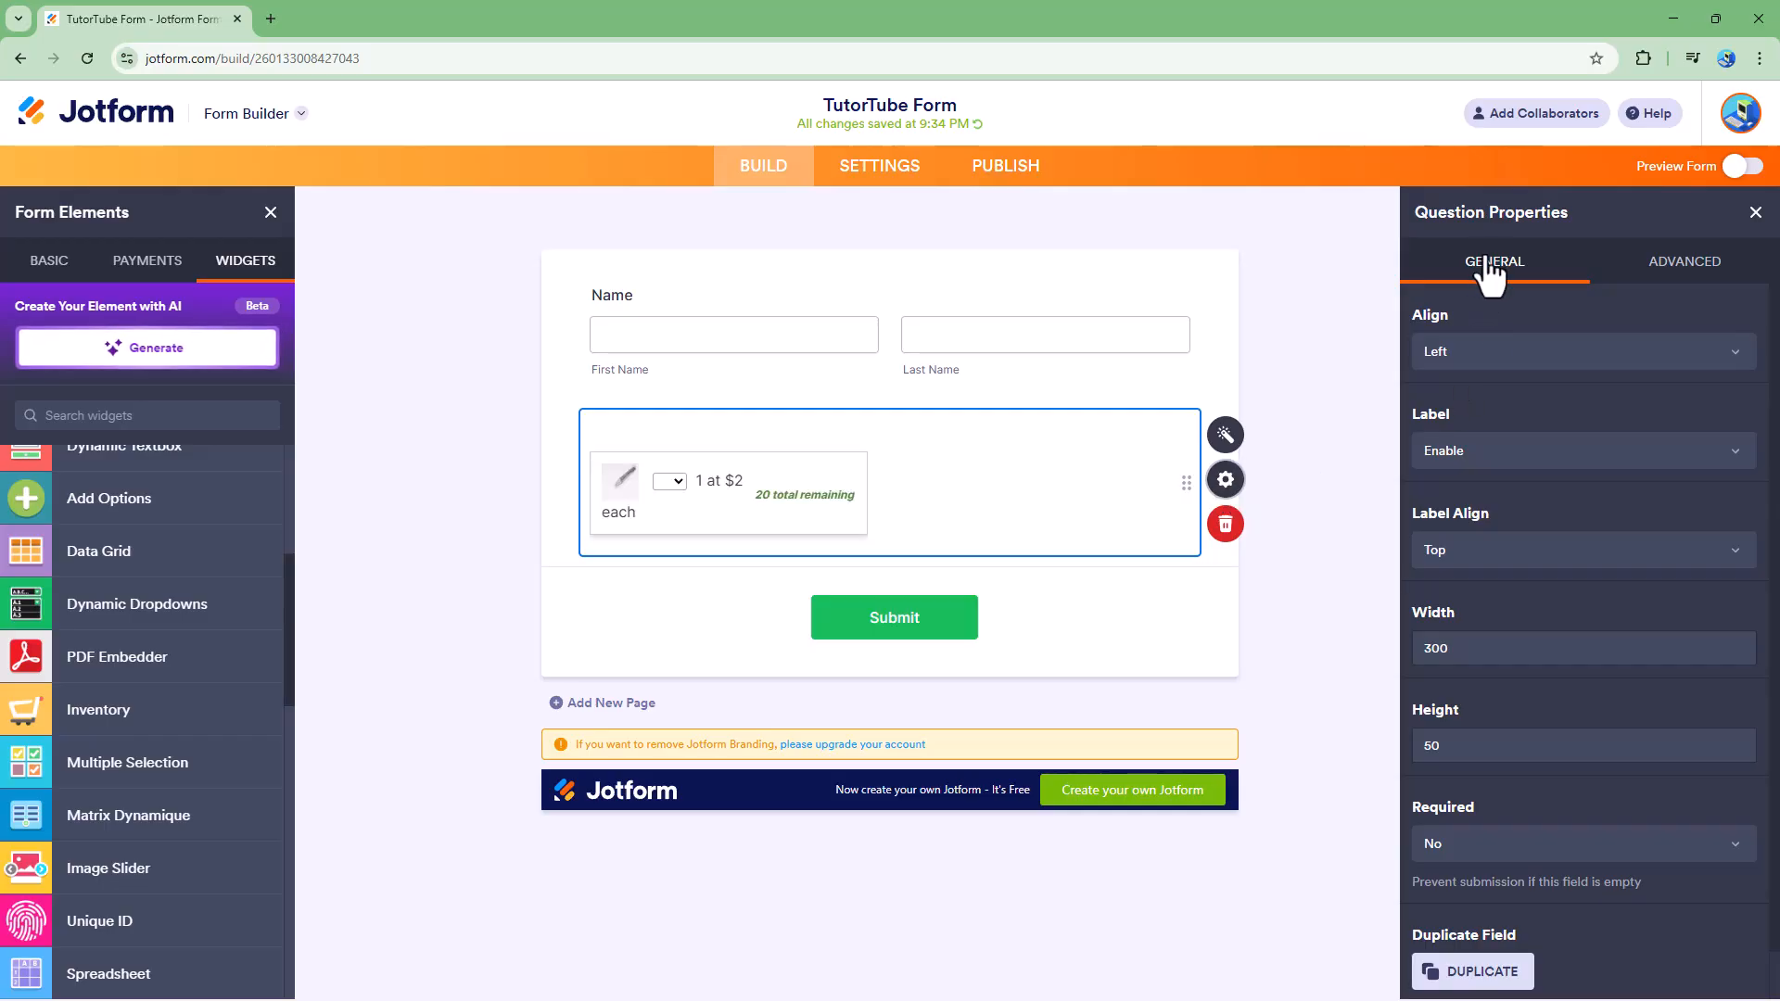
pyautogui.click(1497, 344)
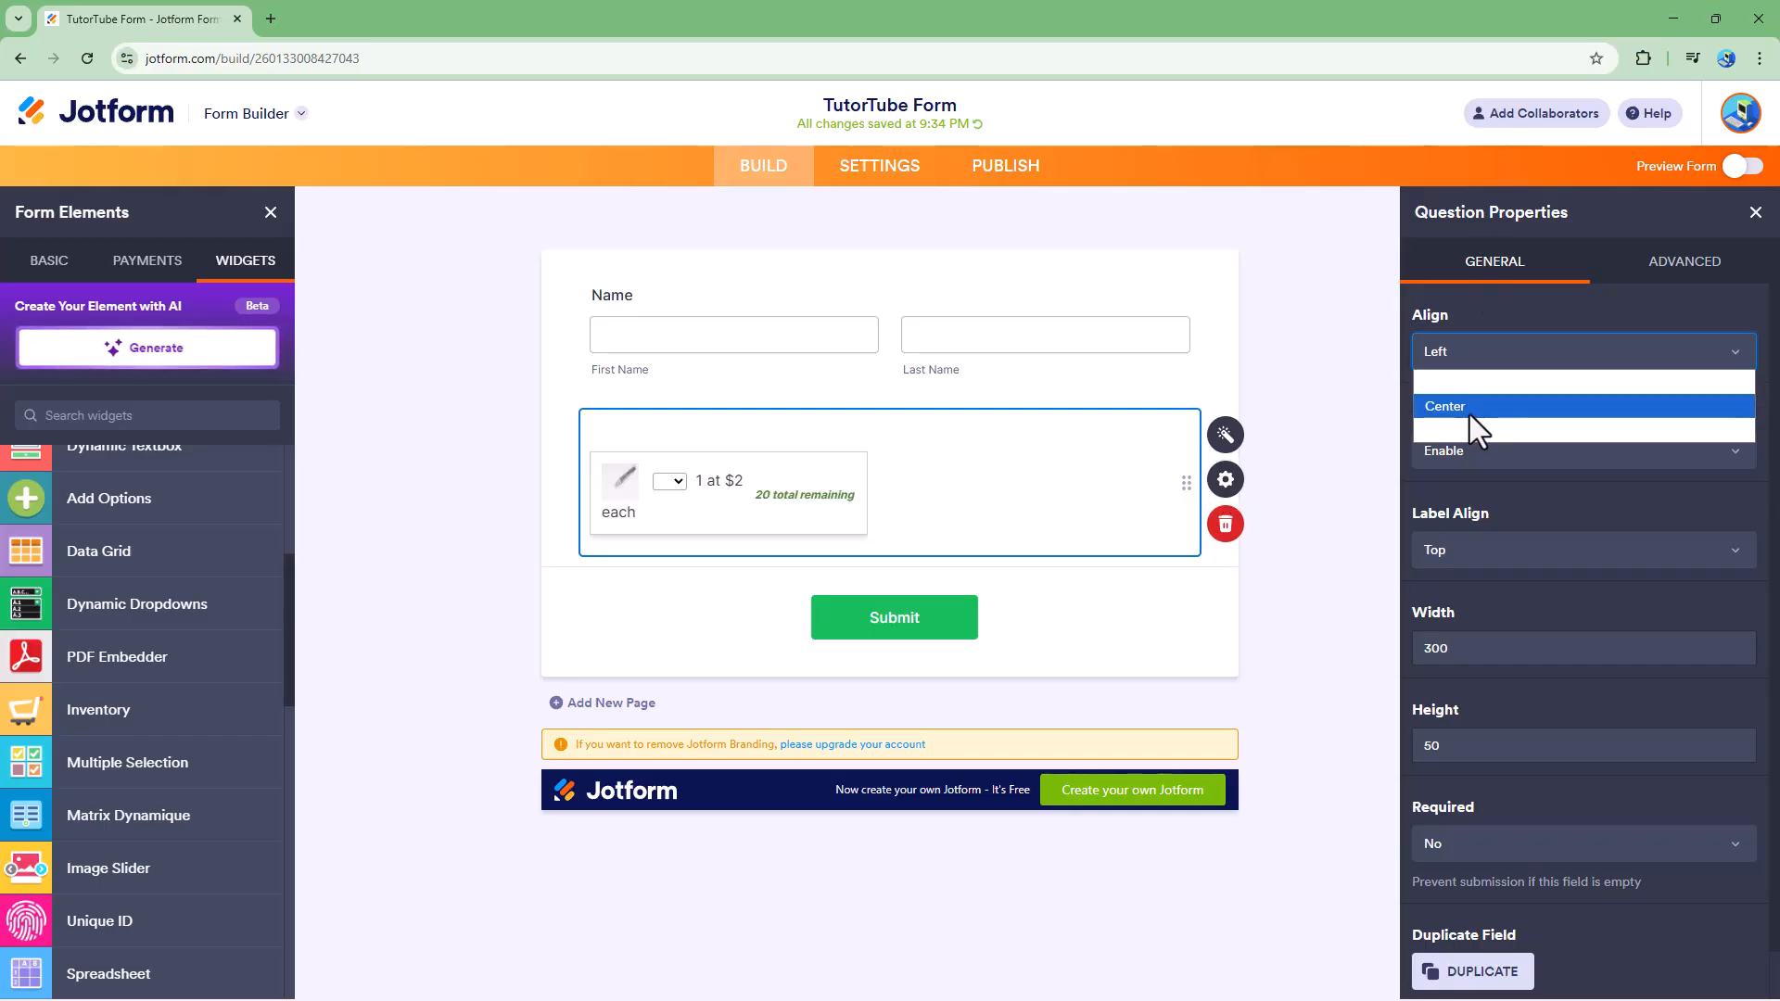
pyautogui.click(1470, 412)
pyautogui.click(1484, 365)
pyautogui.click(1489, 430)
pyautogui.click(1494, 363)
pyautogui.click(1487, 380)
# - Try disabling the inventory field's label and aligning it Right, and return the label alignment to Top
pyautogui.click(1493, 453)
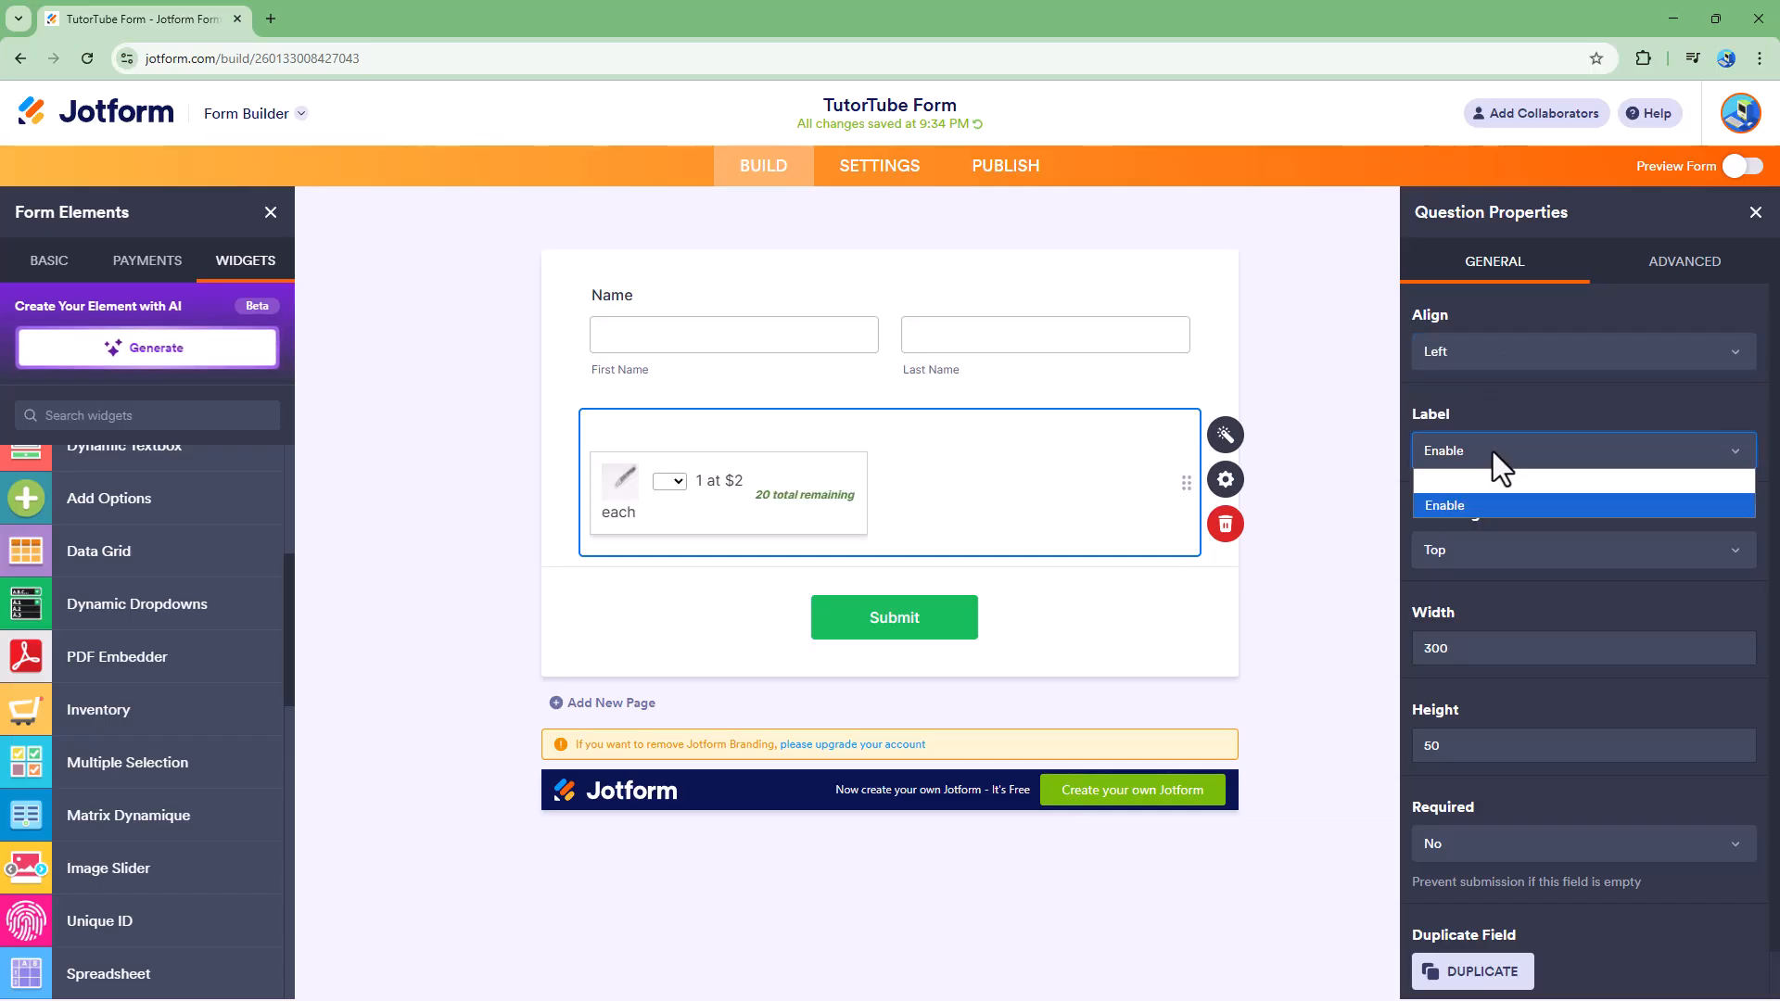
pyautogui.click(1478, 482)
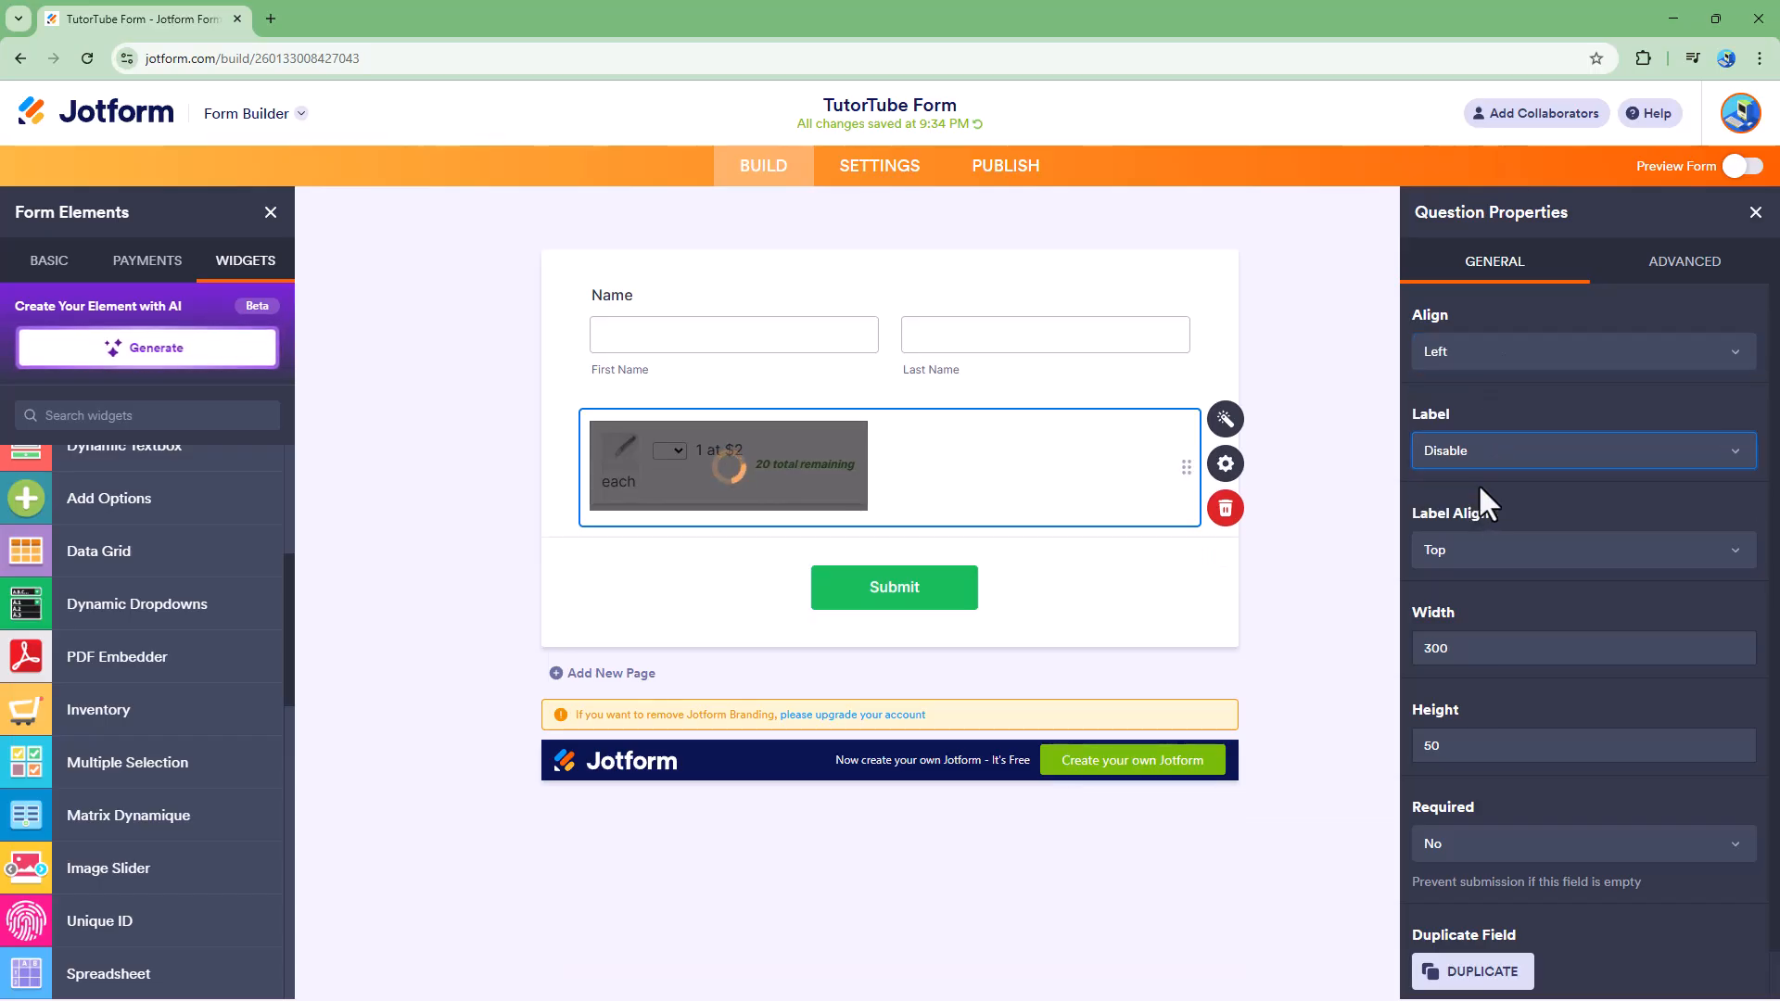
pyautogui.click(1486, 546)
pyautogui.click(1477, 600)
pyautogui.click(1479, 560)
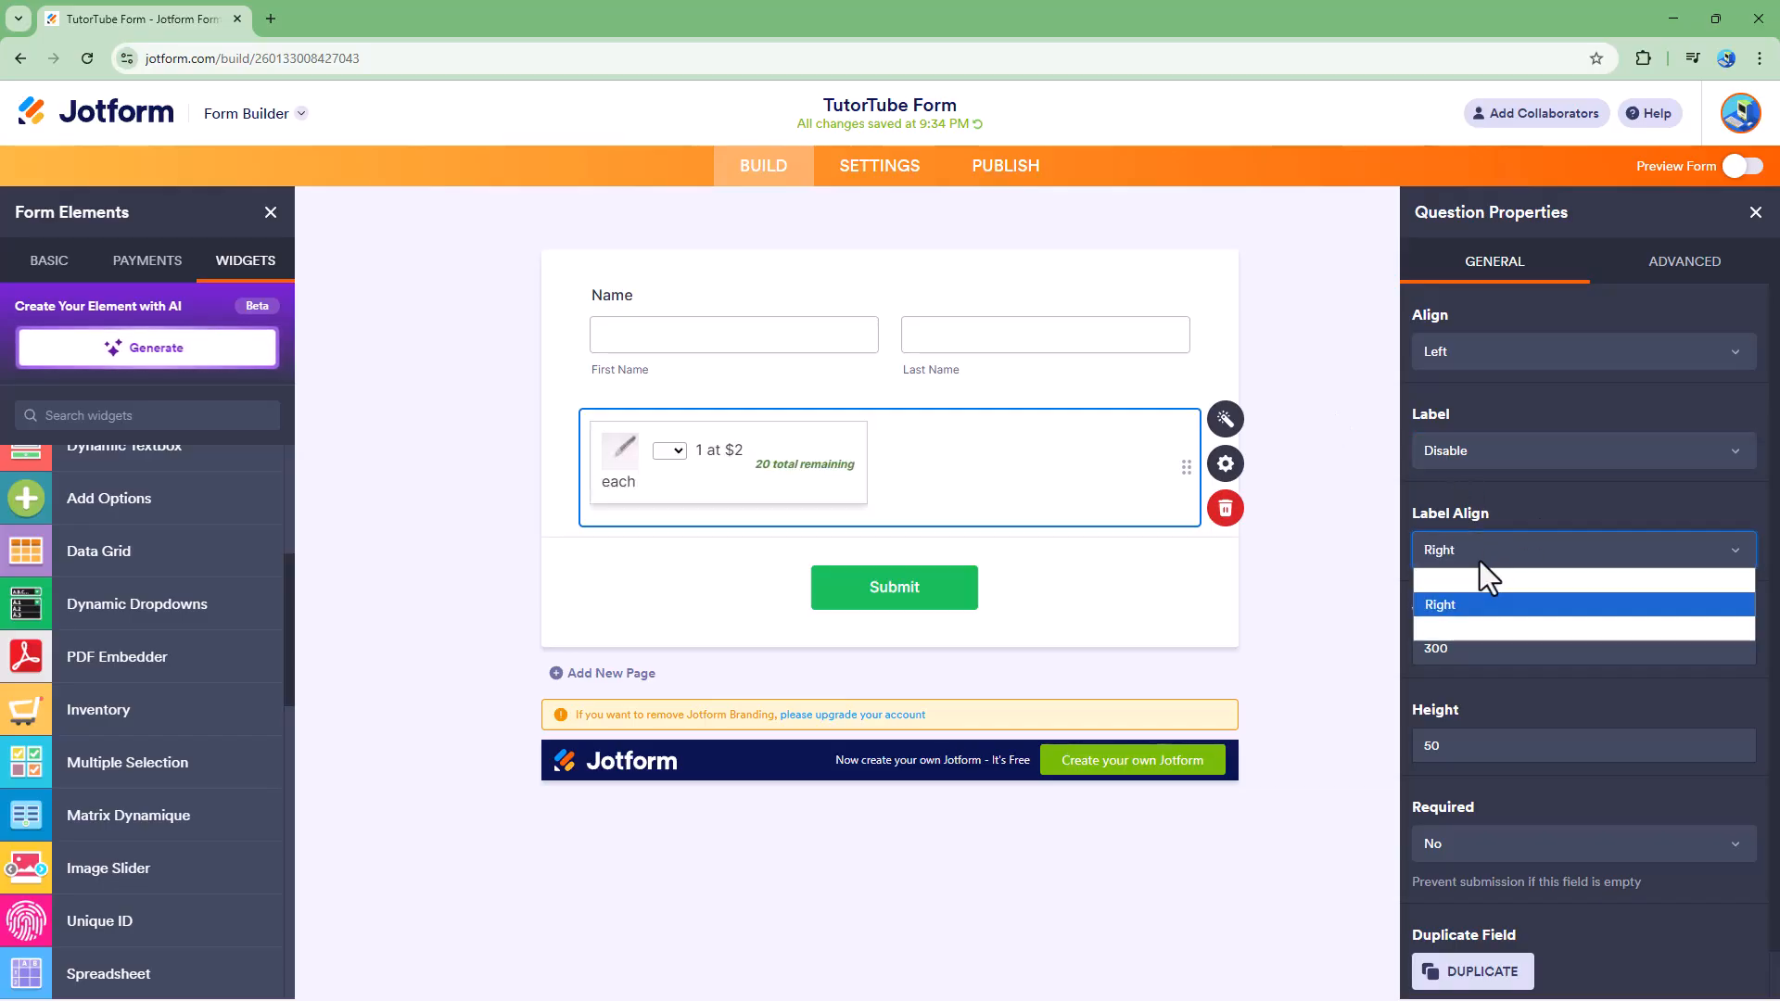
pyautogui.click(1467, 584)
# - Enable the inventory field's label and enter "Choose your item" as its text
pyautogui.click(1455, 455)
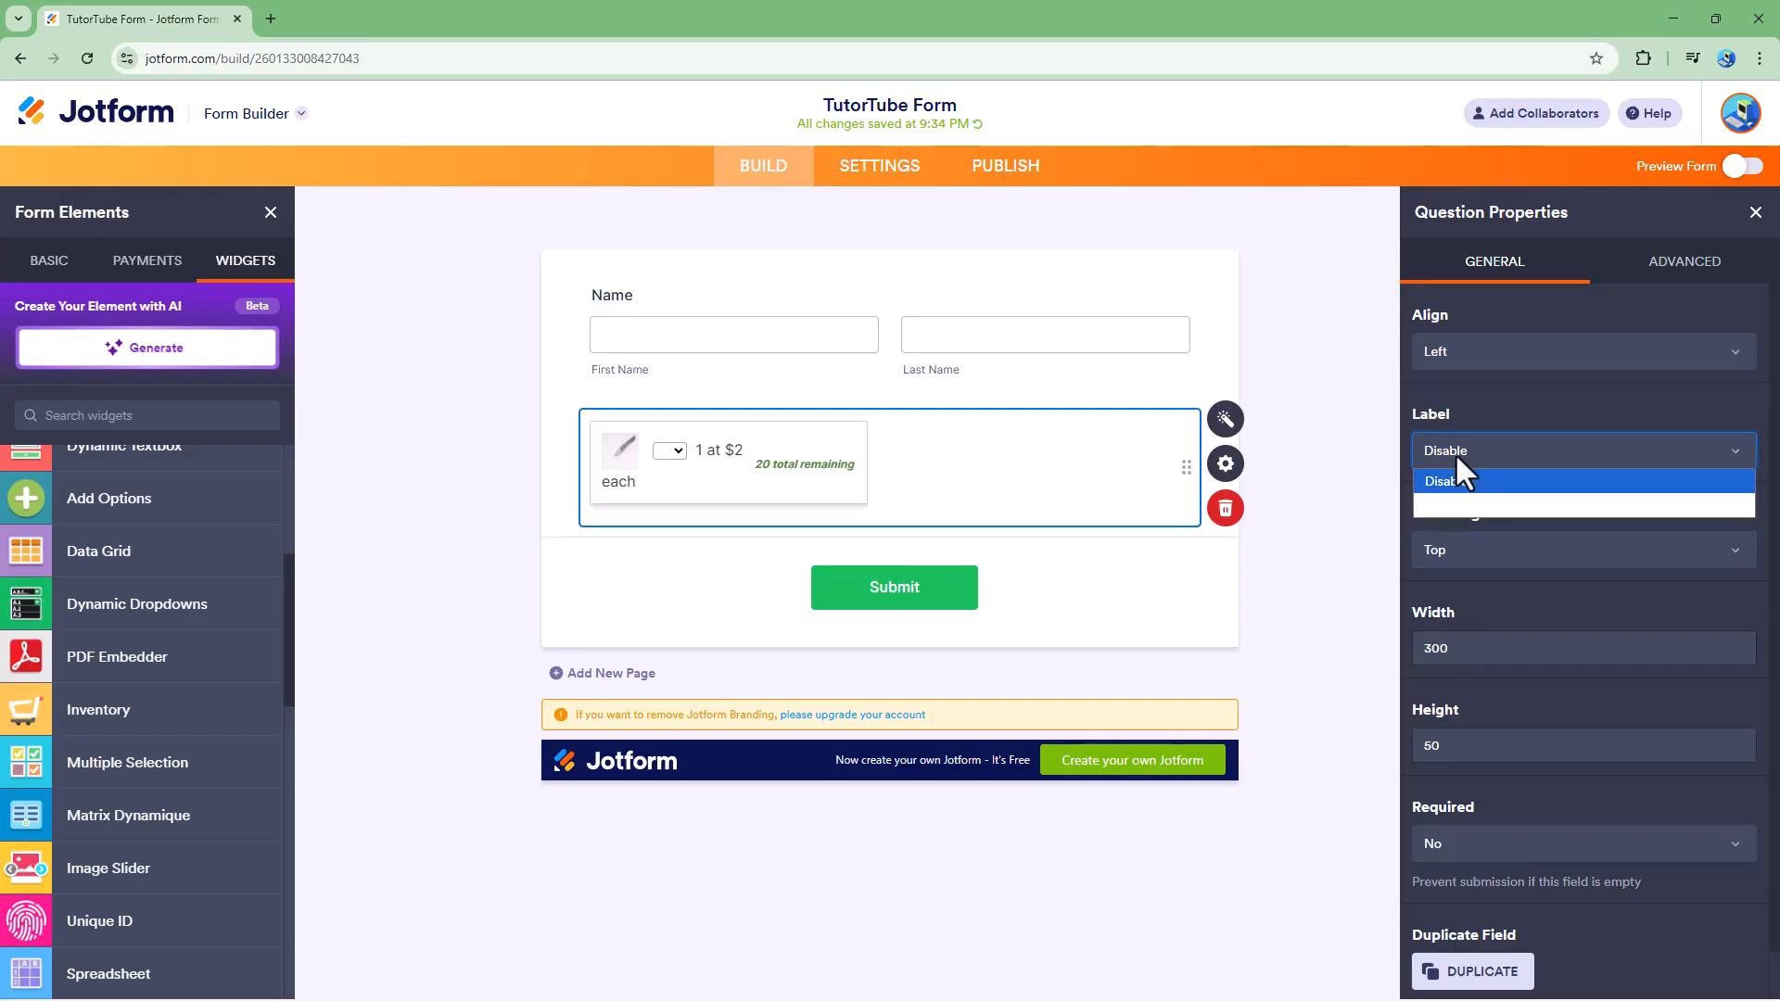
pyautogui.click(1451, 502)
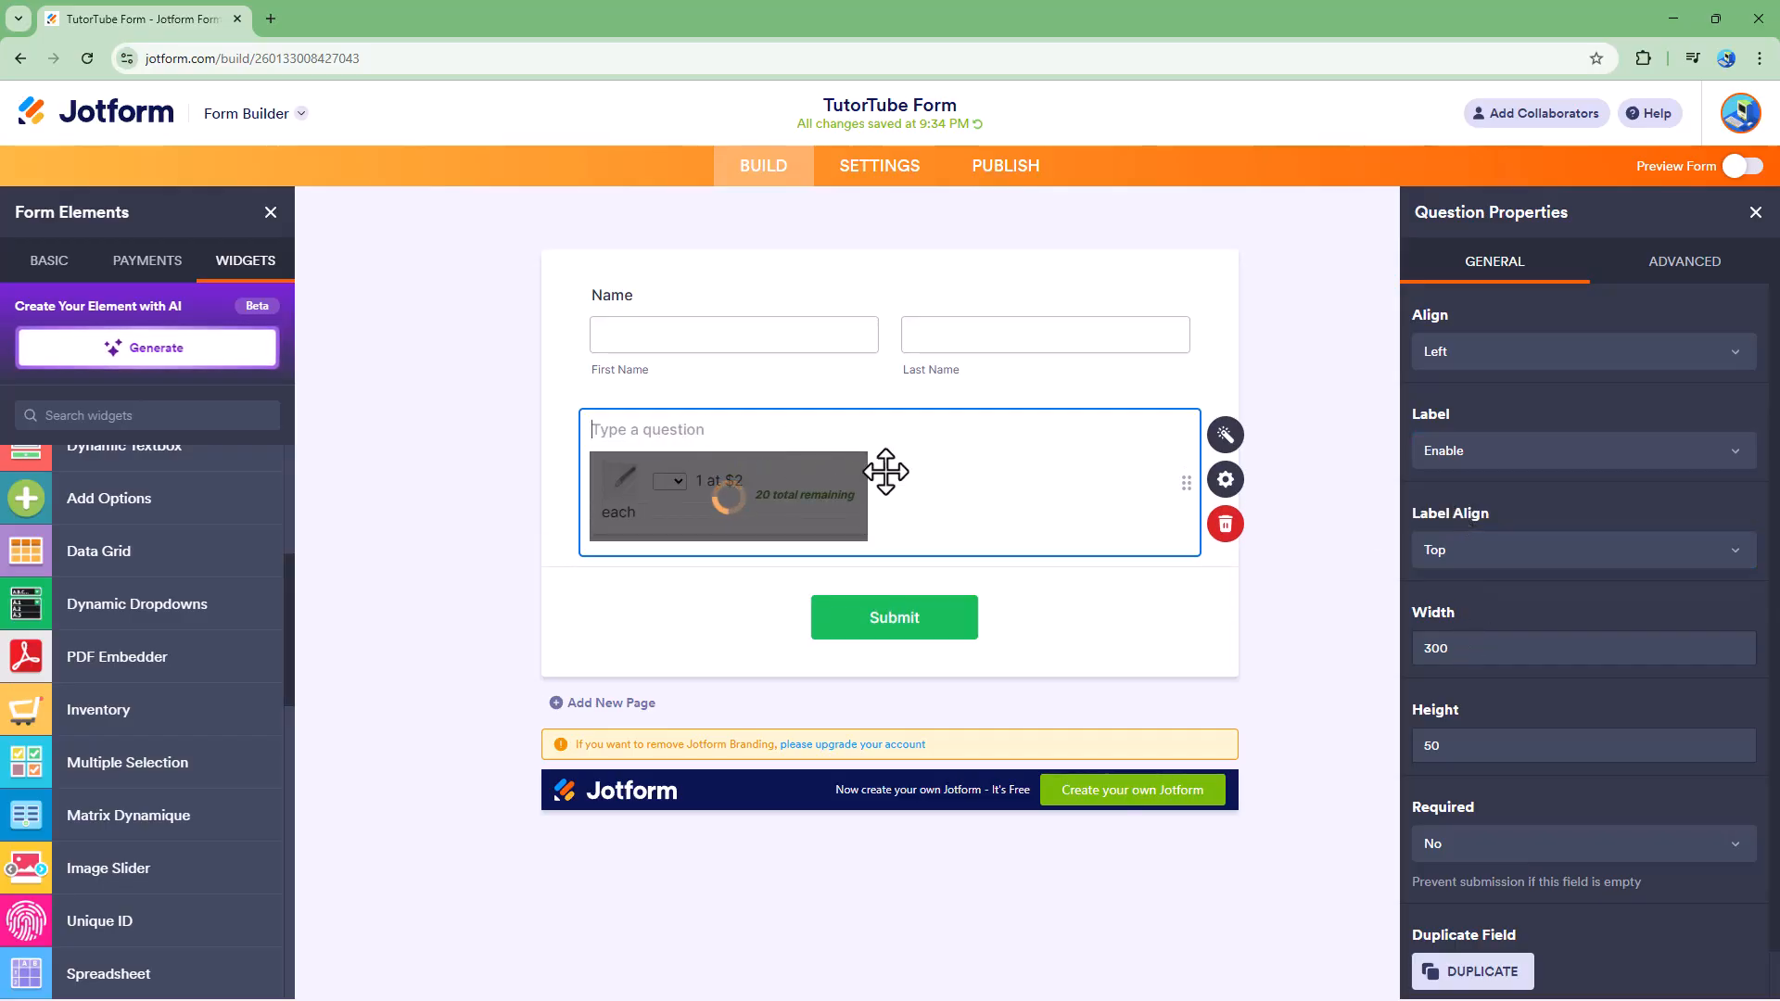
pyautogui.write('Choose your item')
# - Try the Right label alignment on the inventory question and set it back to Top with the label enabled
pyautogui.click(1489, 553)
pyautogui.click(1479, 612)
pyautogui.click(1506, 552)
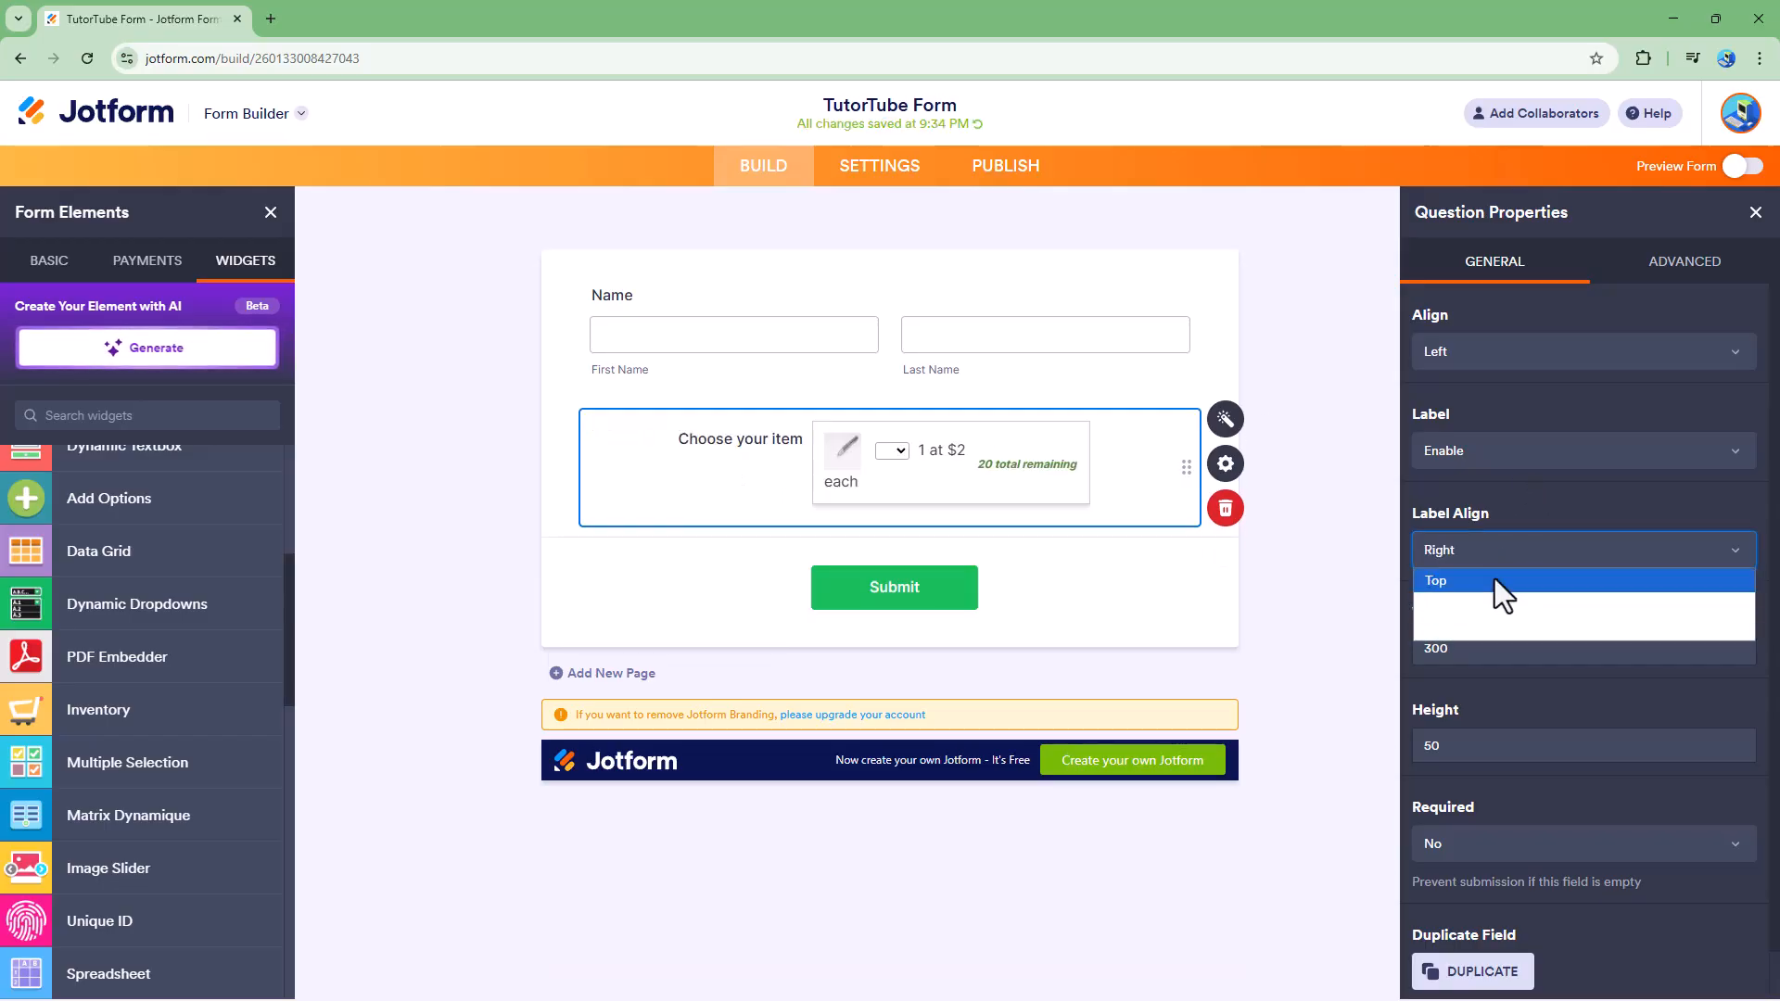
pyautogui.click(1495, 579)
pyautogui.click(1446, 450)
pyautogui.click(1460, 496)
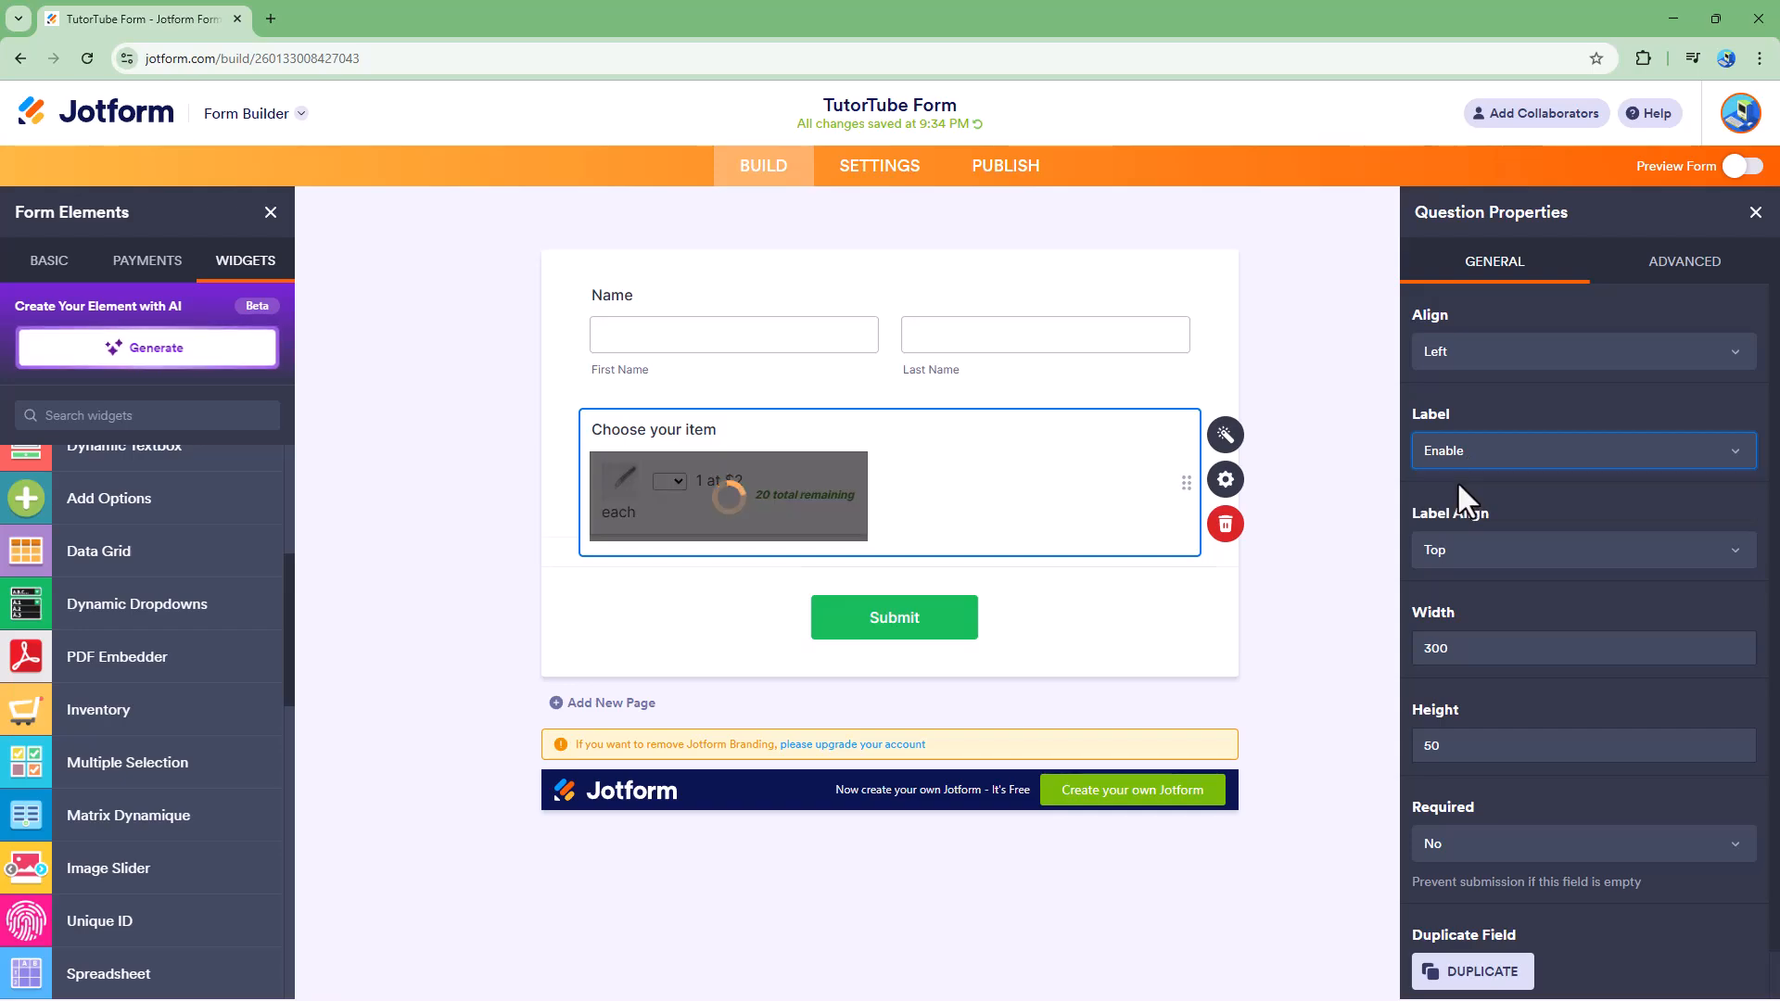
# - Try a width of 250 for the inventory field and set it back to 300
pyautogui.click(1493, 661)
pyautogui.press('BackSpace')
pyautogui.press('BackSpace')
pyautogui.press('BackSpace')
pyautogui.write('250')
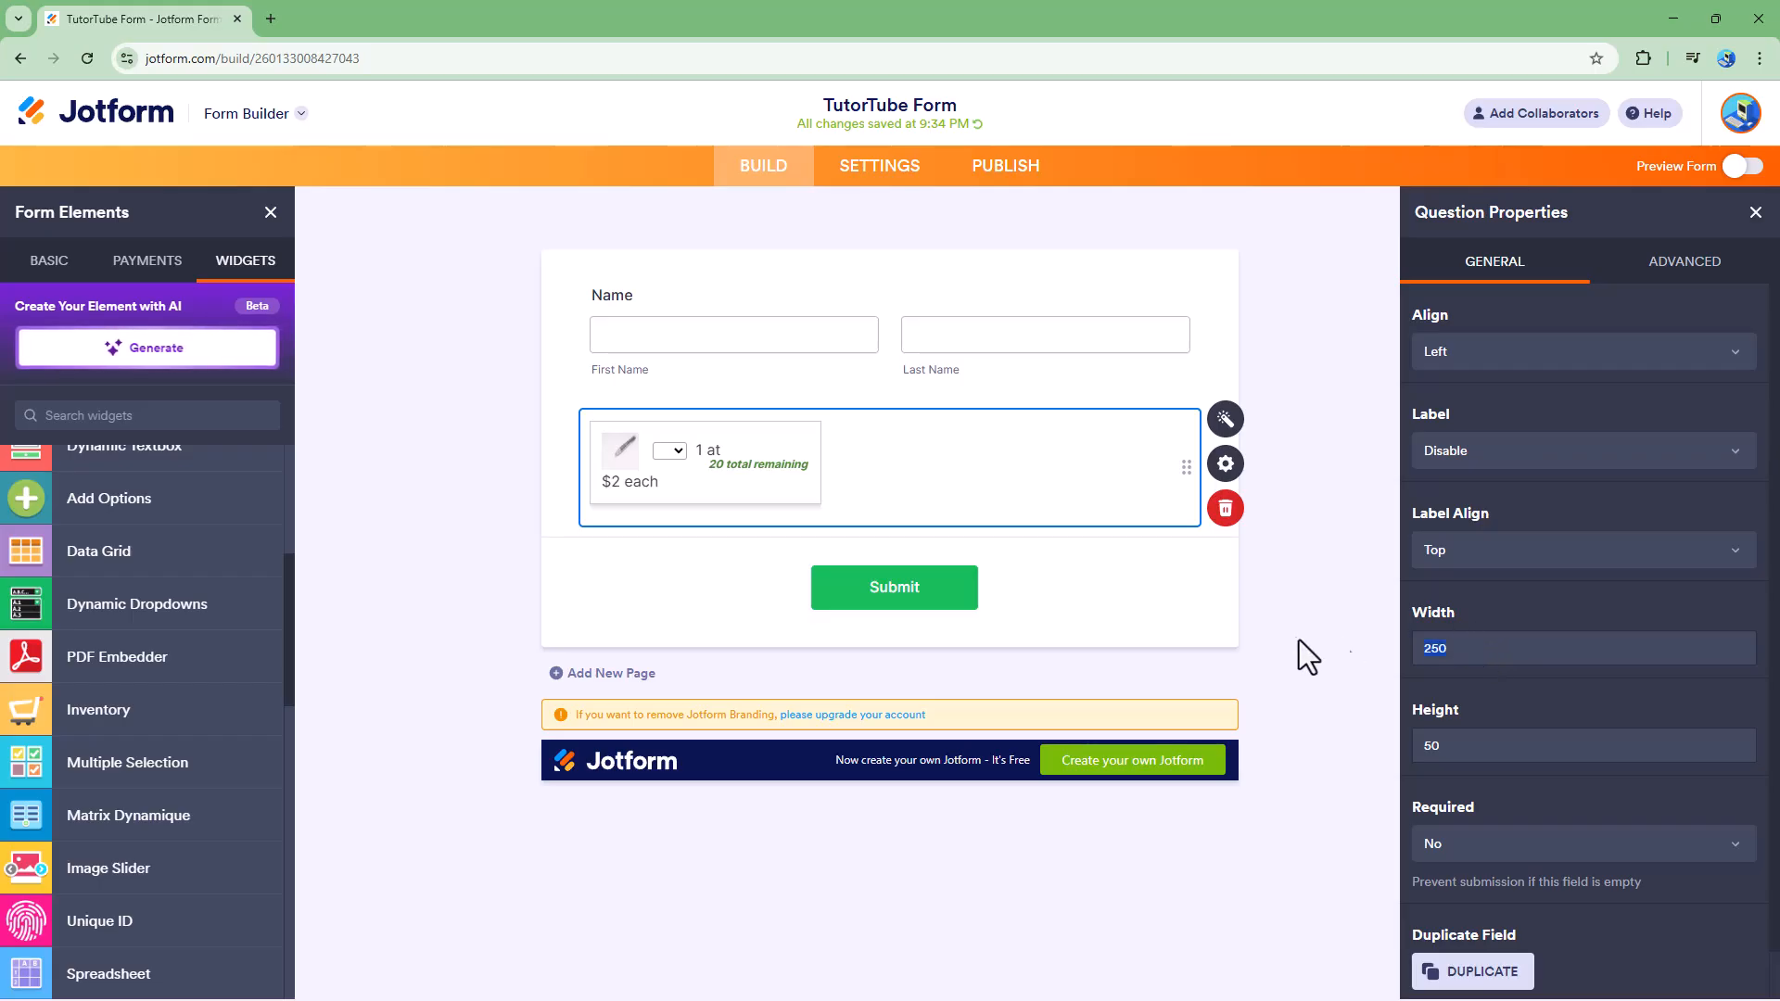
pyautogui.press('BackSpace')
pyautogui.press('BackSpace')
pyautogui.press('BackSpace')
pyautogui.write('300')
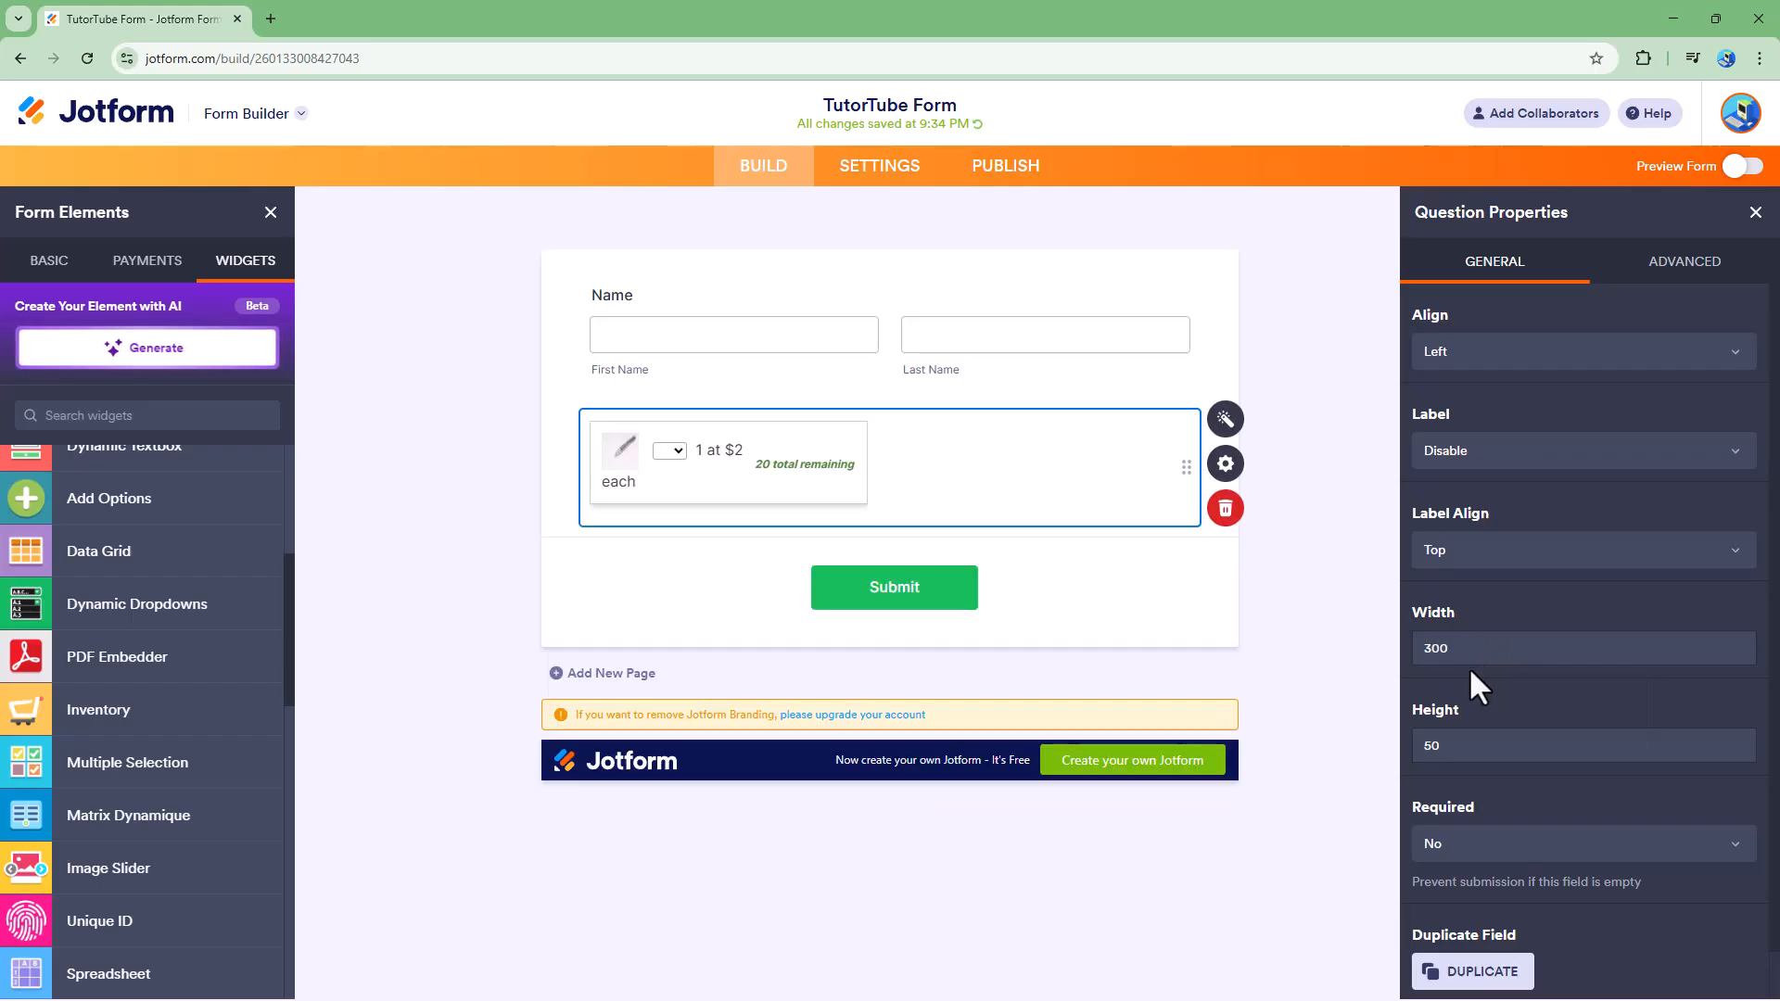
# - Set the inventory field's height to 60
pyautogui.click(1458, 744)
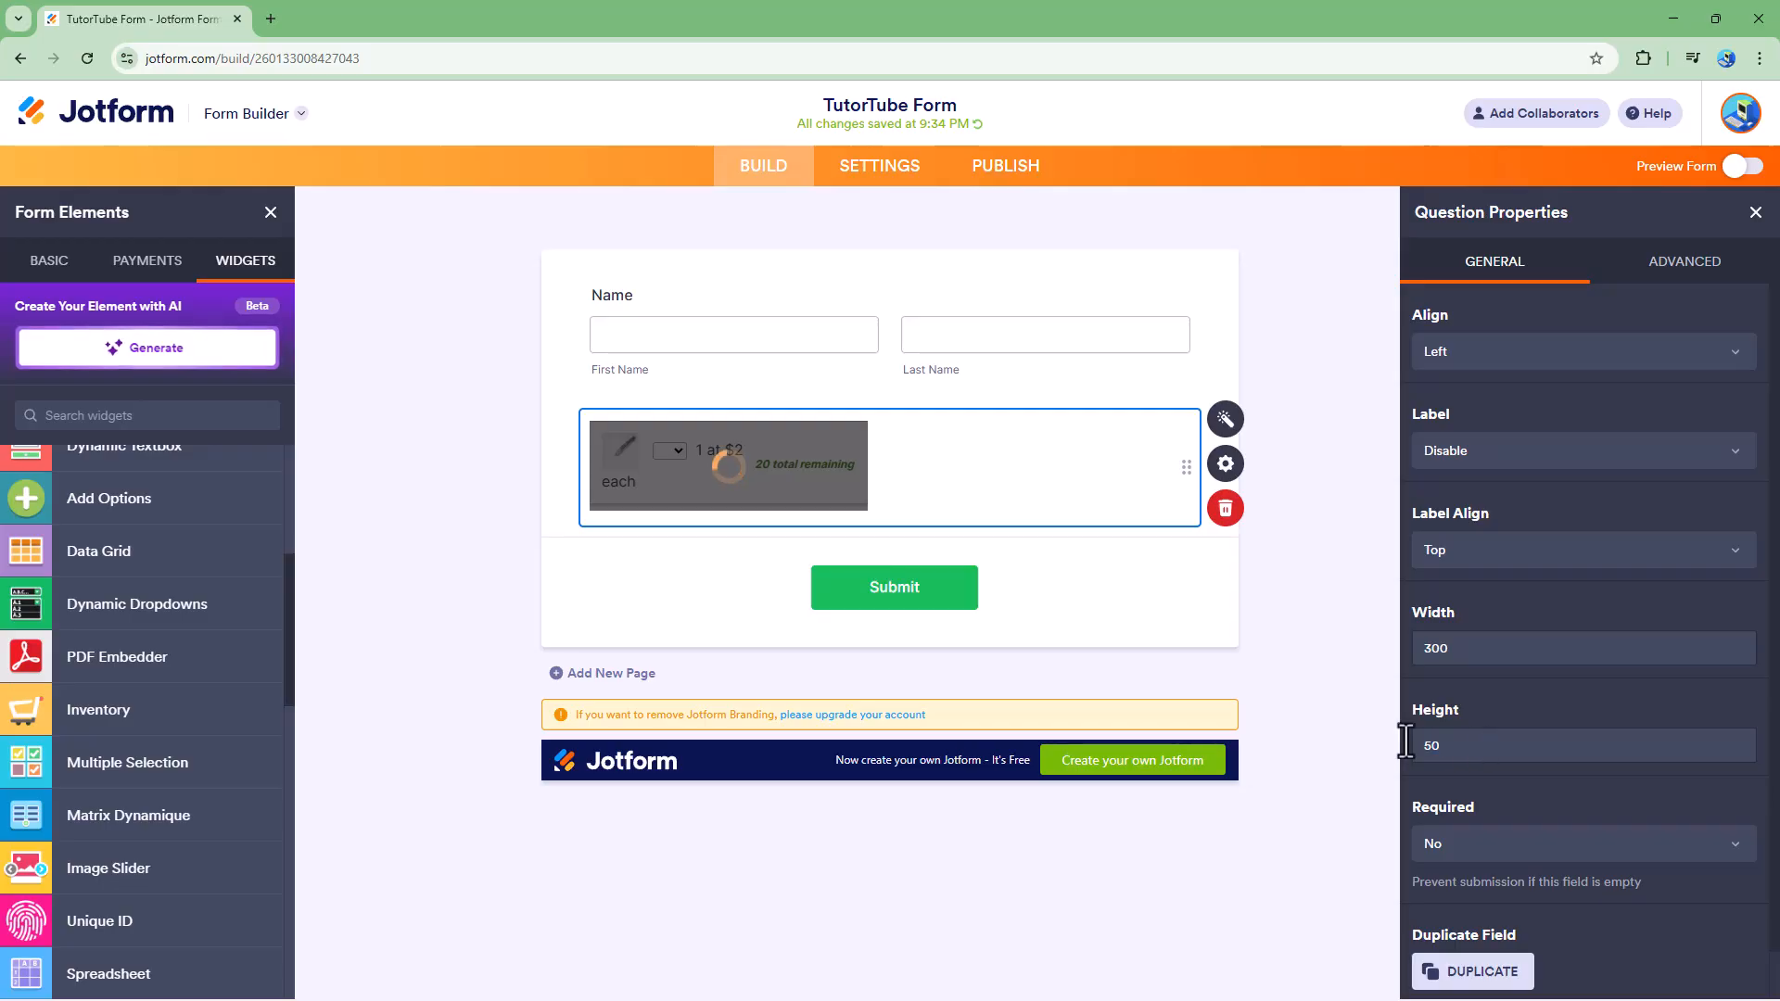
pyautogui.doubleClick(1429, 748)
pyautogui.write('60')
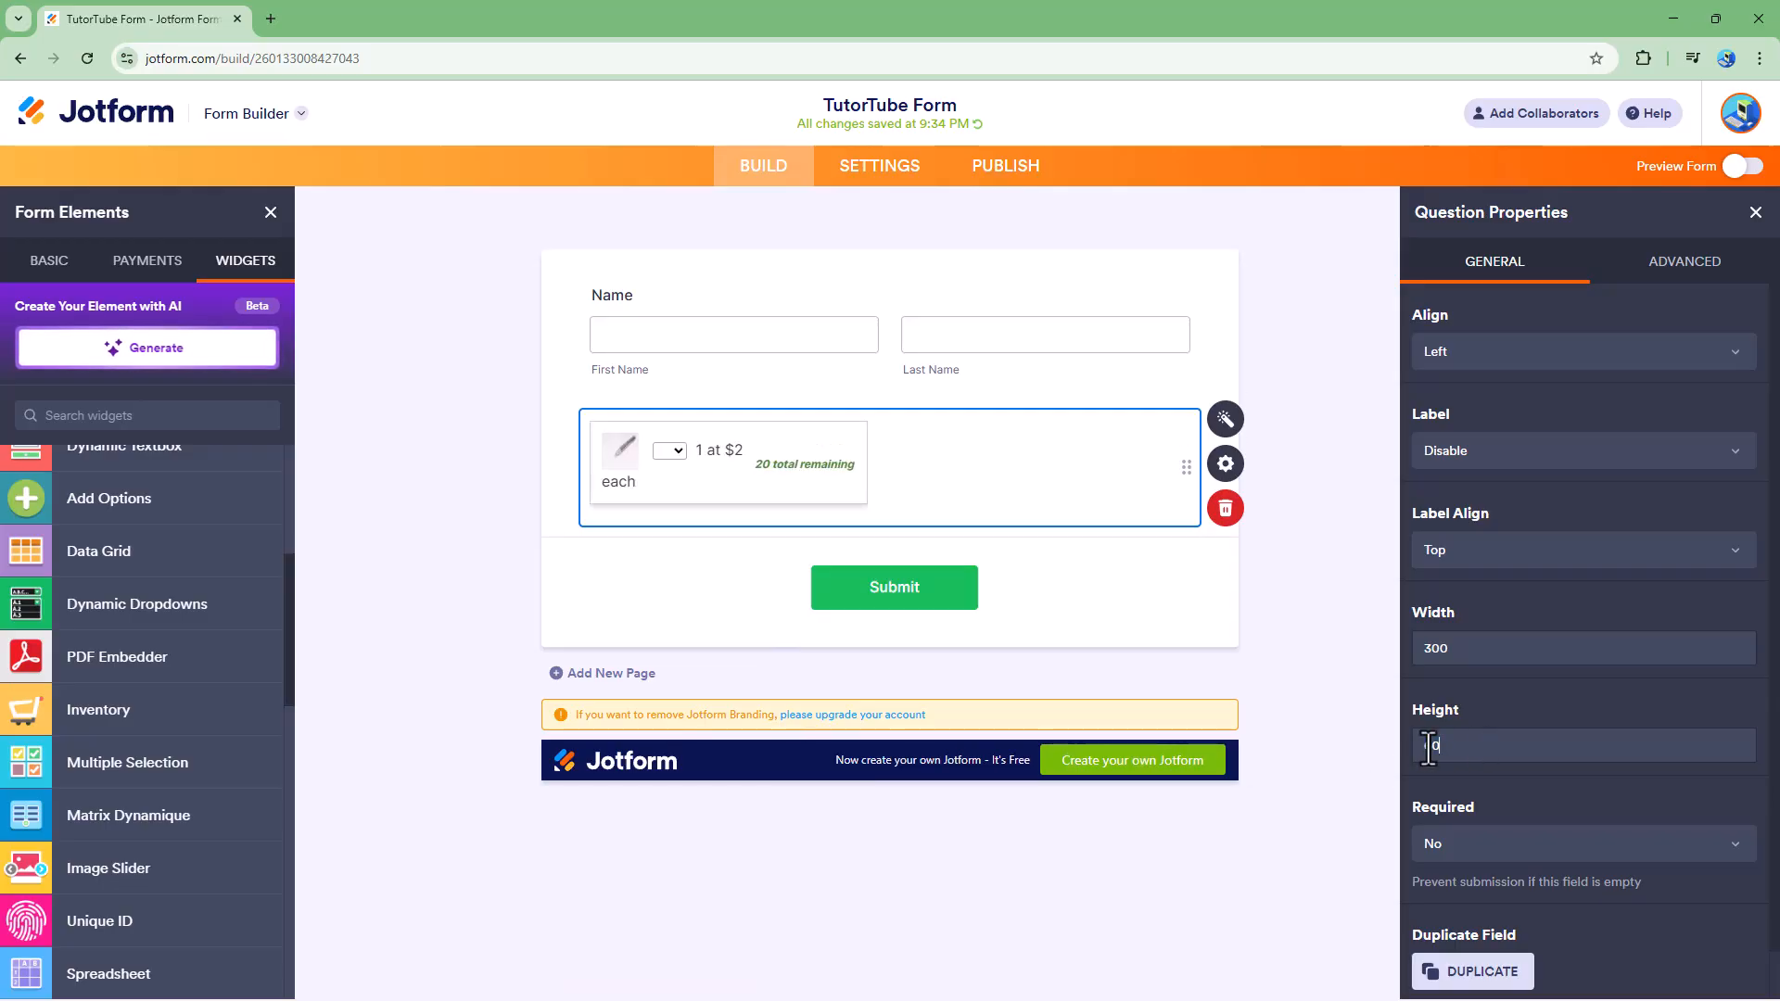
# - Try making the inventory field required and set Required back to No
pyautogui.click(1589, 842)
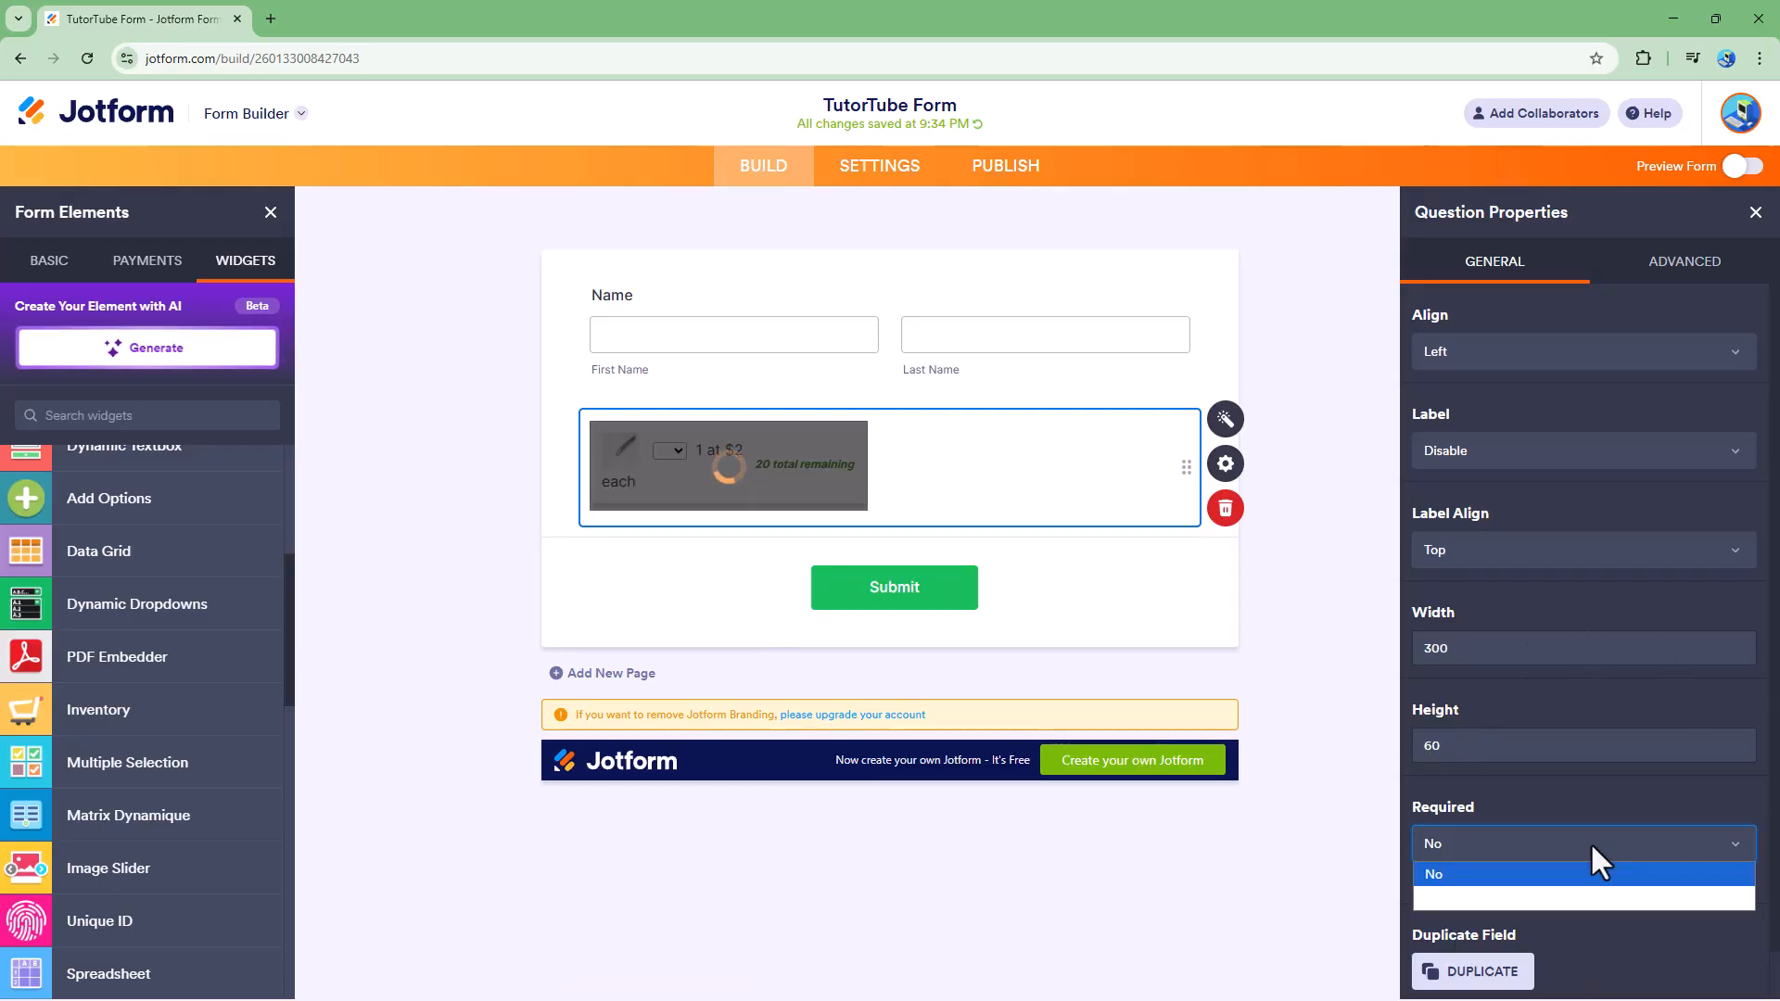
pyautogui.click(1549, 894)
pyautogui.click(1561, 844)
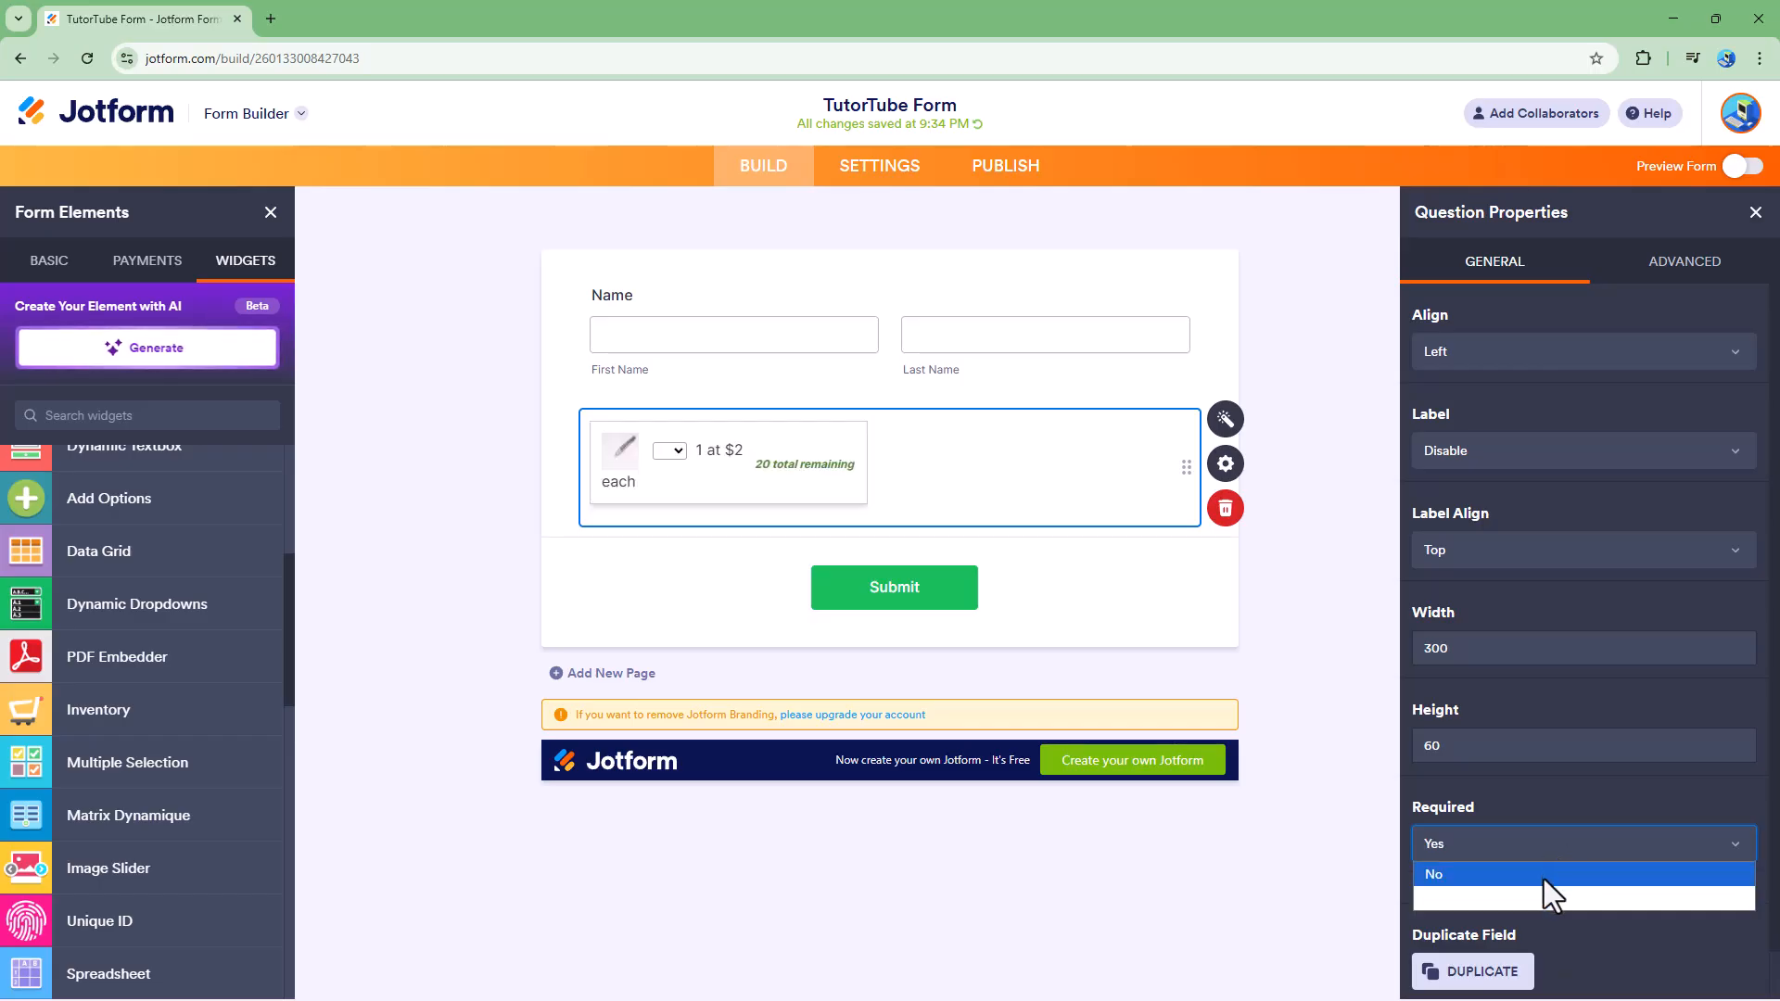
pyautogui.click(1544, 879)
# - Set both the widget name and the field label of the inventory field to "Pen"
pyautogui.click(1666, 279)
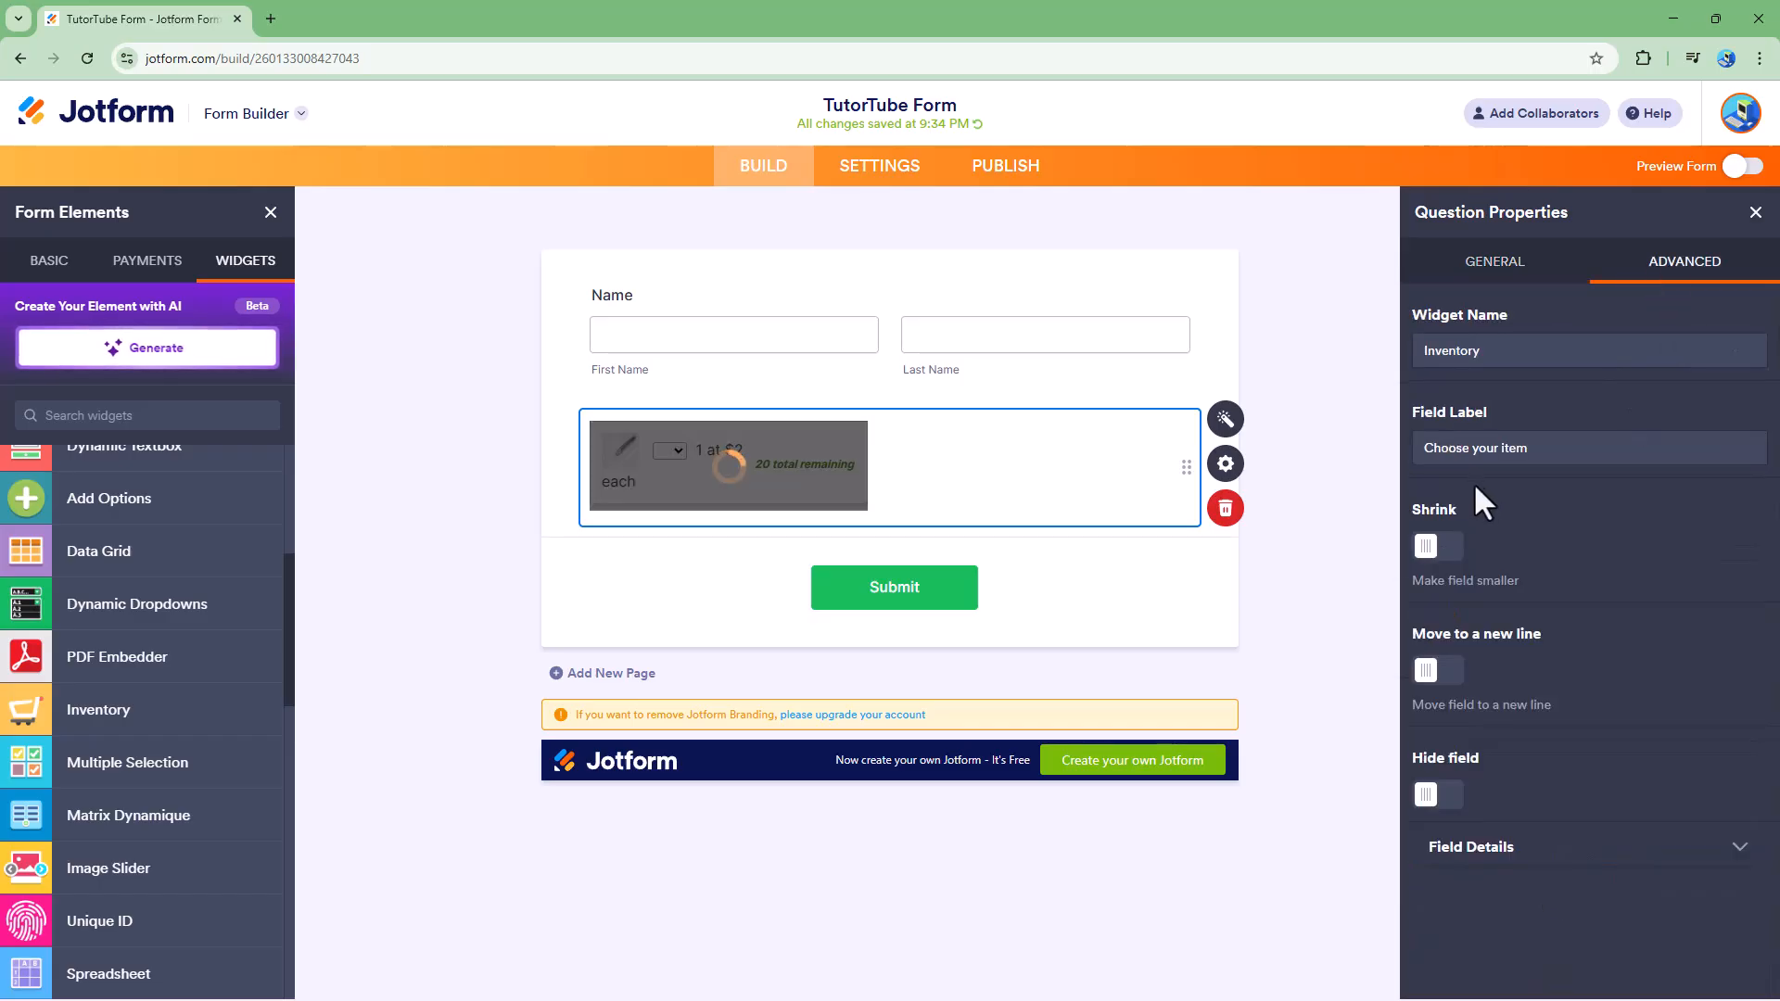
pyautogui.moveTo(1507, 352); pyautogui.dragTo(1298, 341)
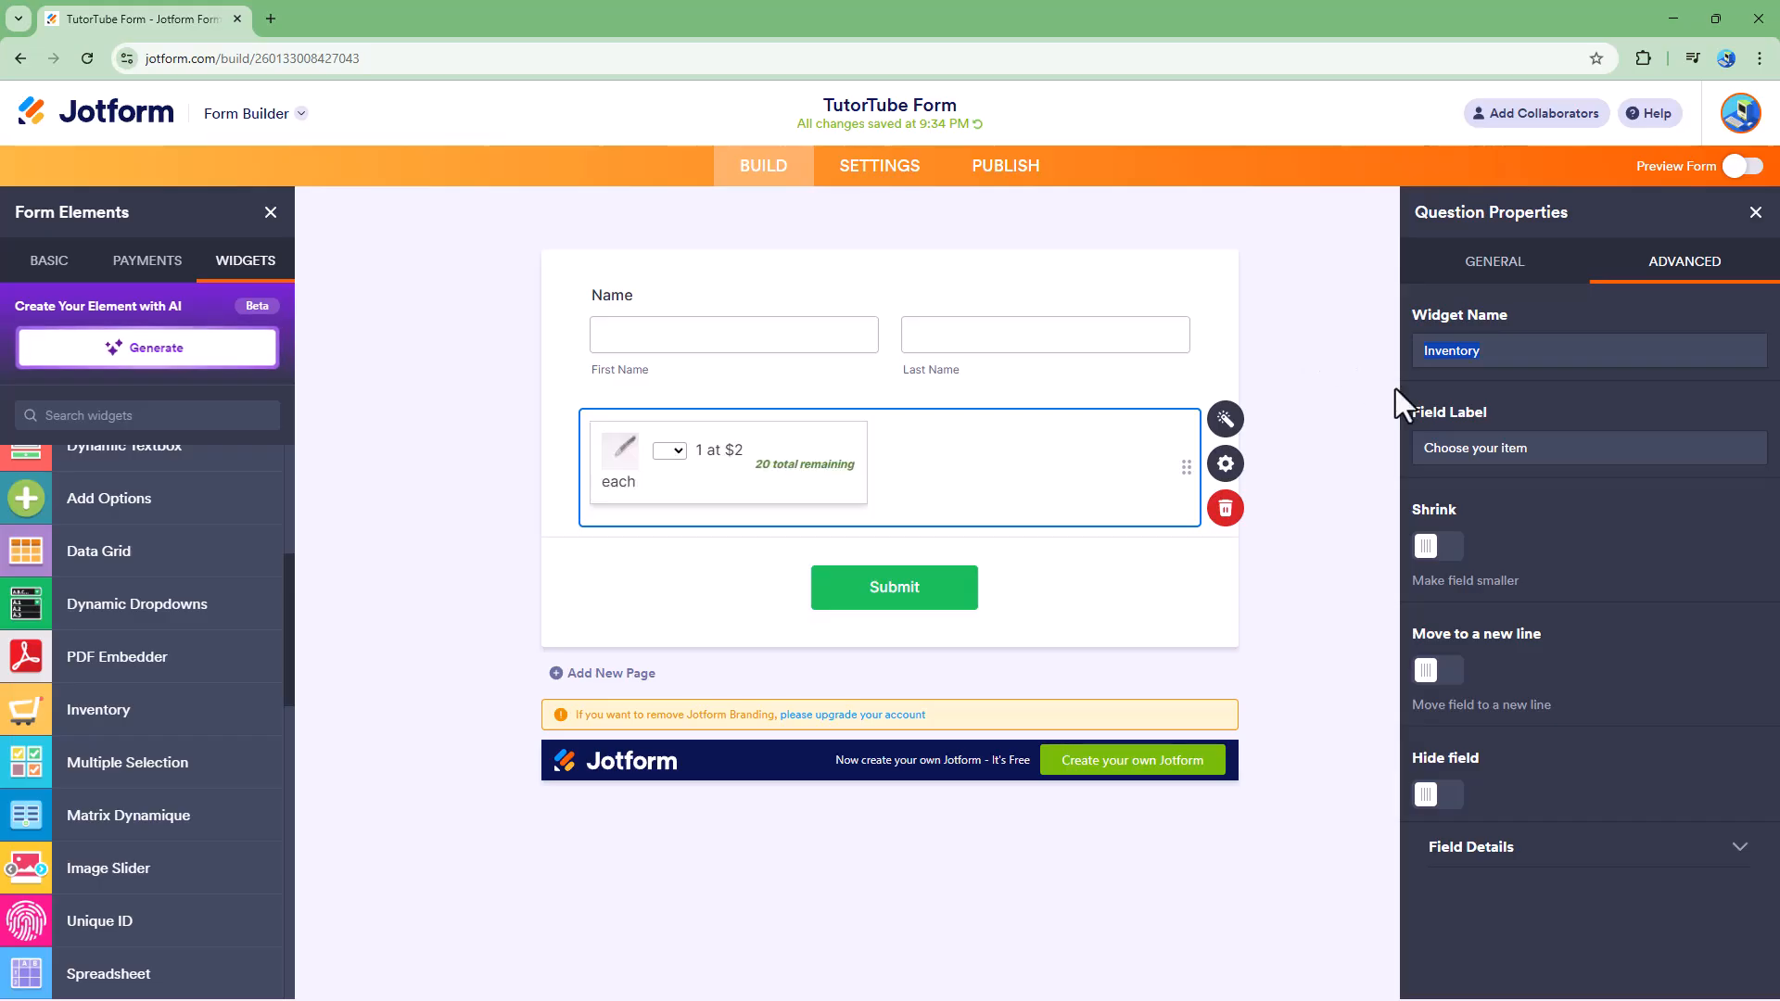
pyautogui.write('Pen')
pyautogui.press('Tab')
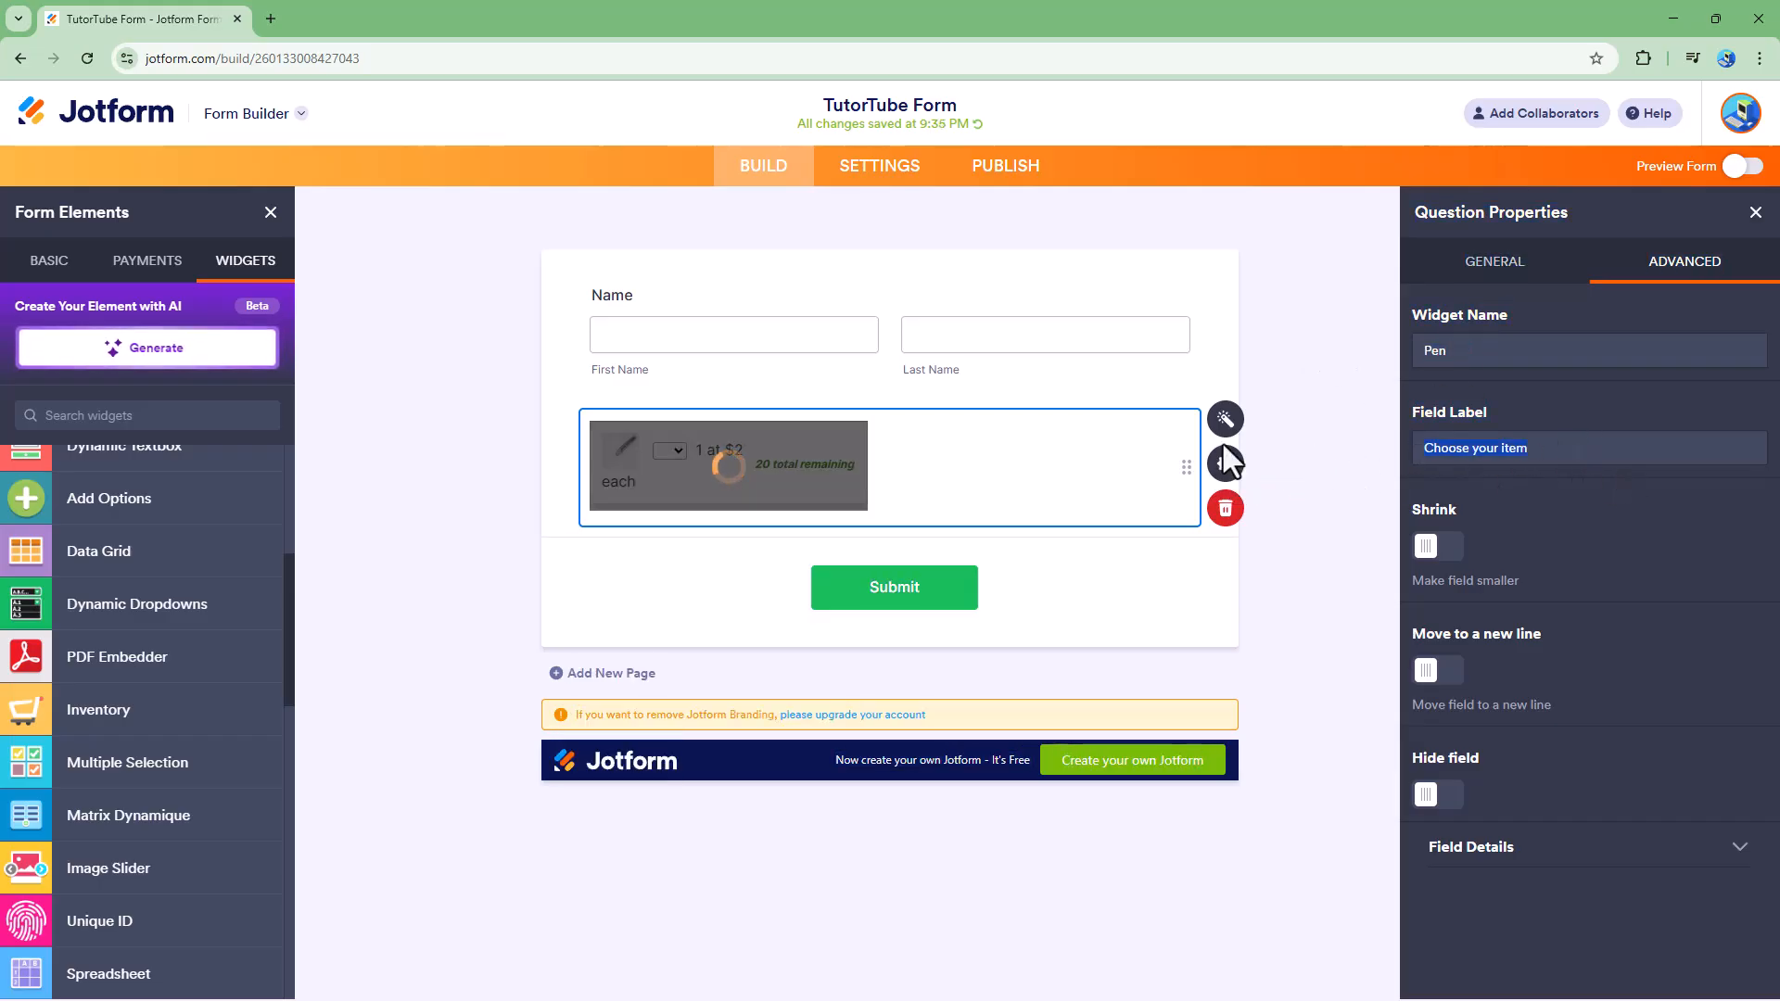
pyautogui.write('Pen')
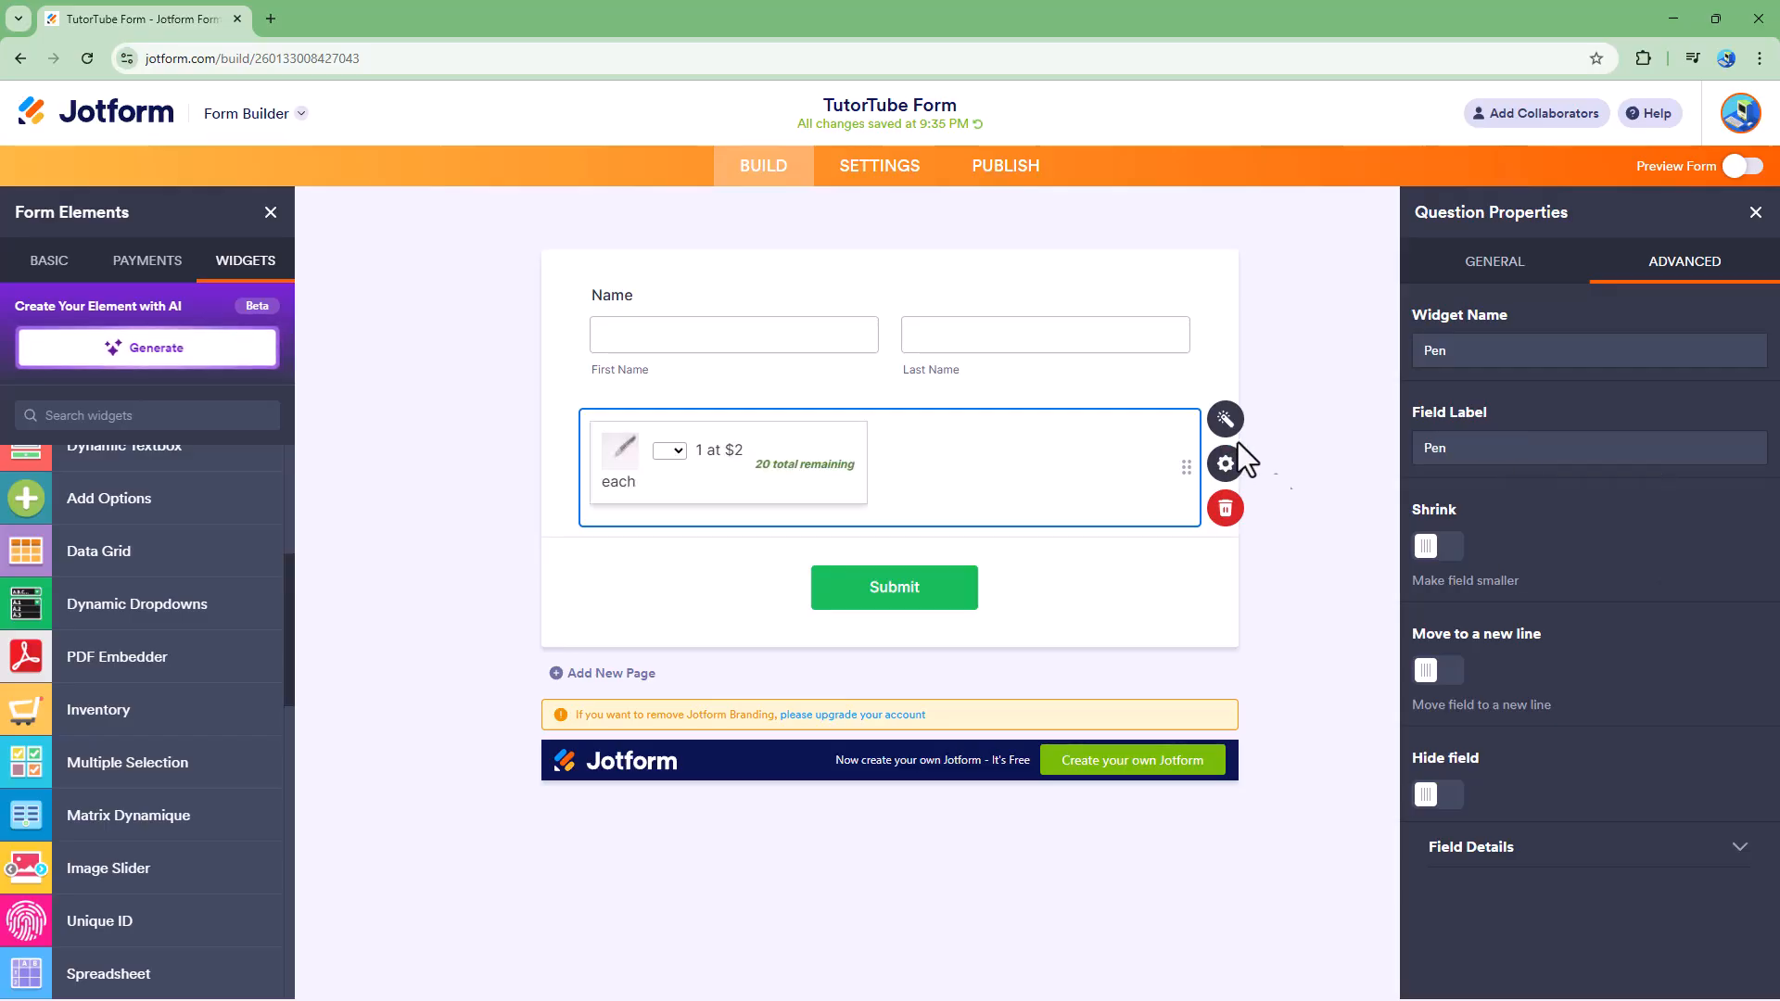
# - Shrink the pen inventory field and duplicate it with all its saved settings
pyautogui.click(1437, 548)
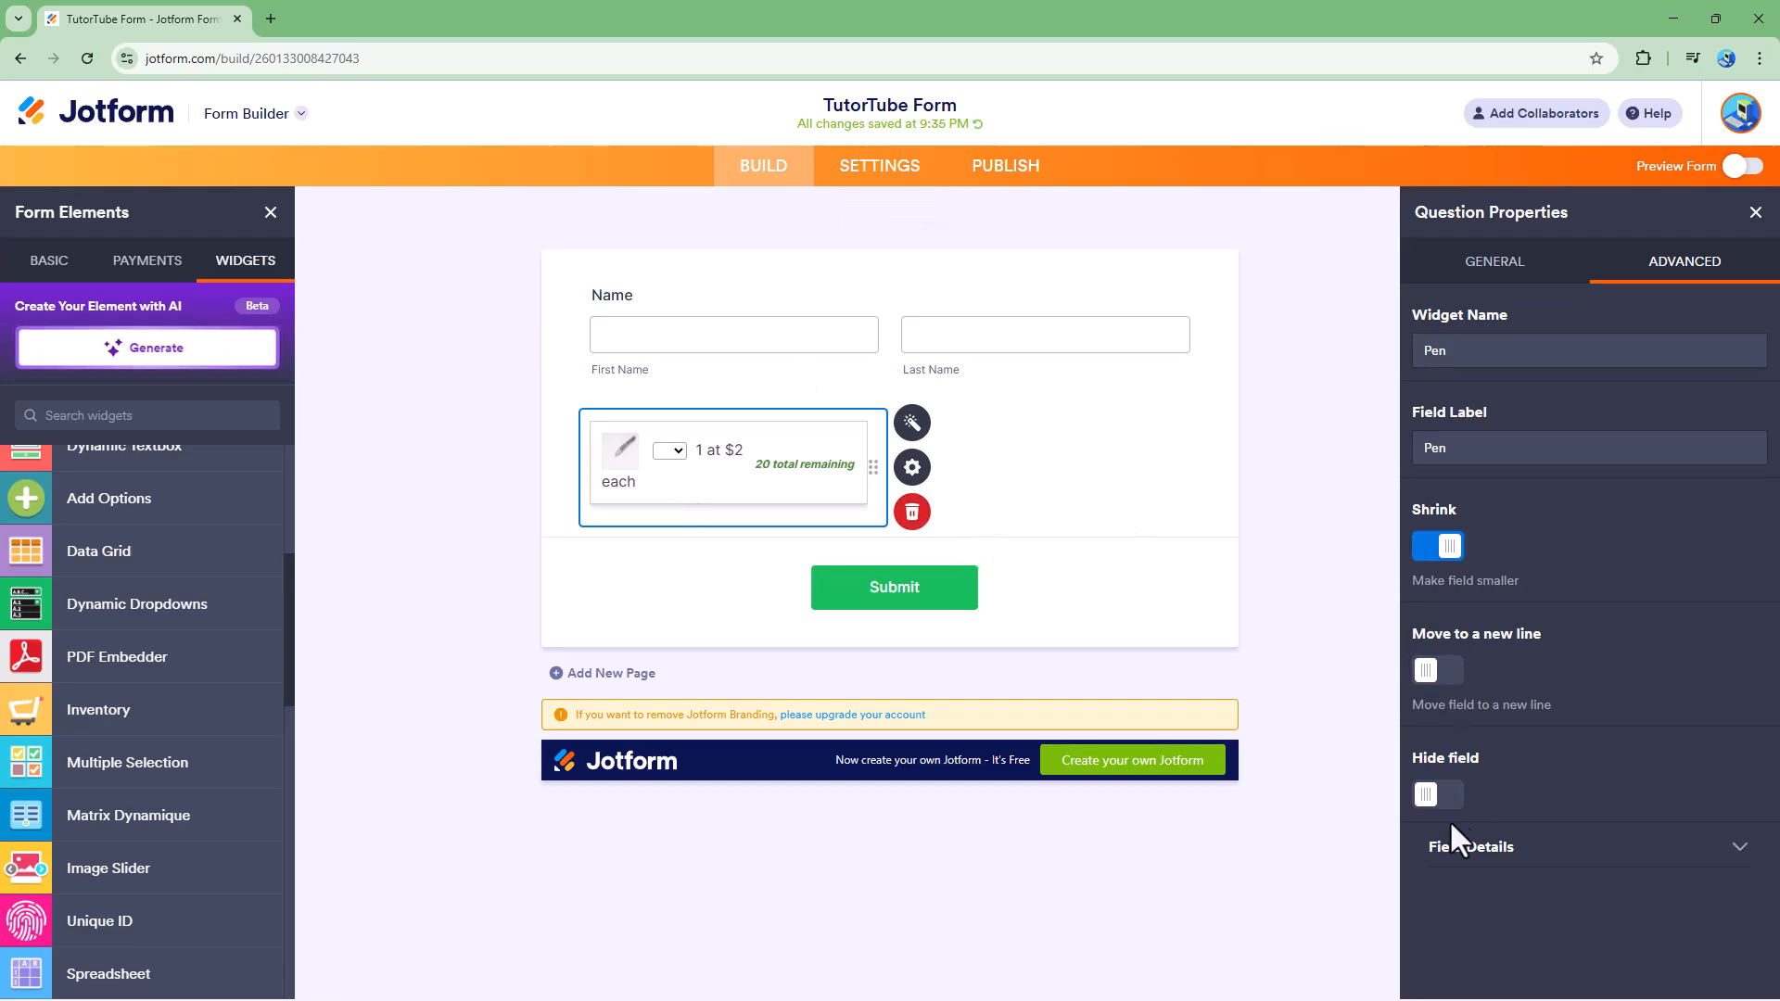
pyautogui.click(1493, 268)
pyautogui.click(1470, 969)
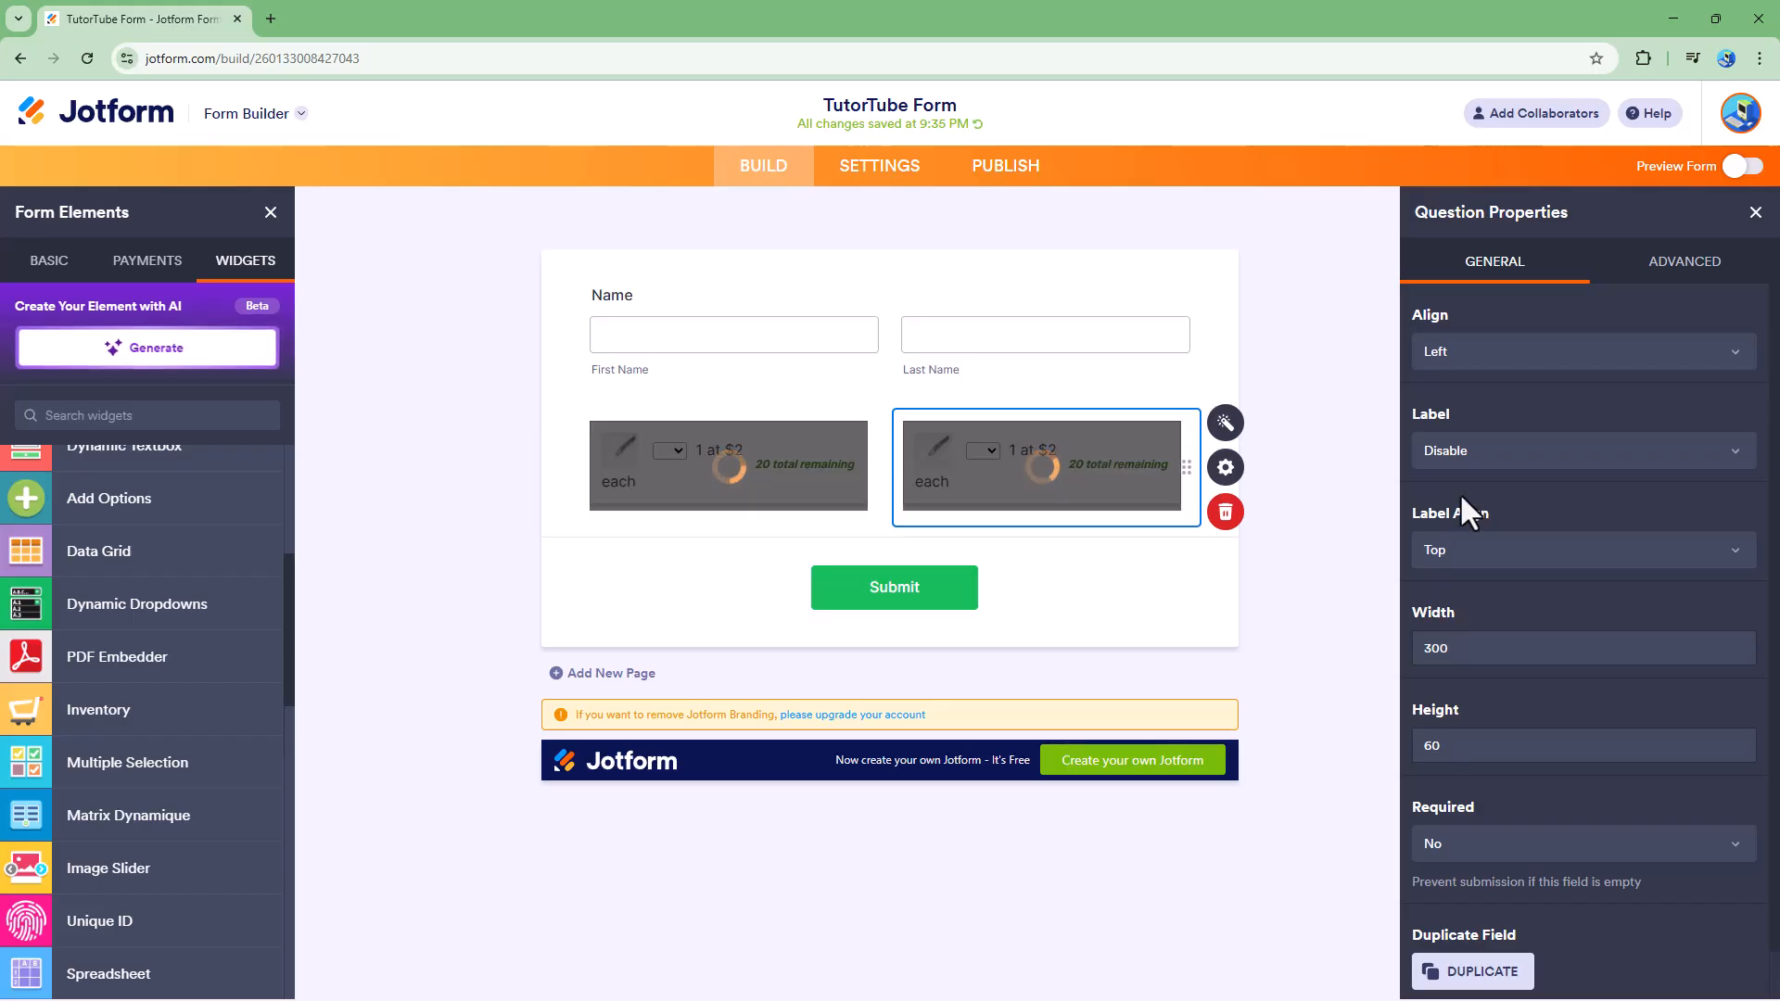
# - Try moving the duplicated pen field to a new line and hiding it, and switch both options back off
pyautogui.click(1678, 262)
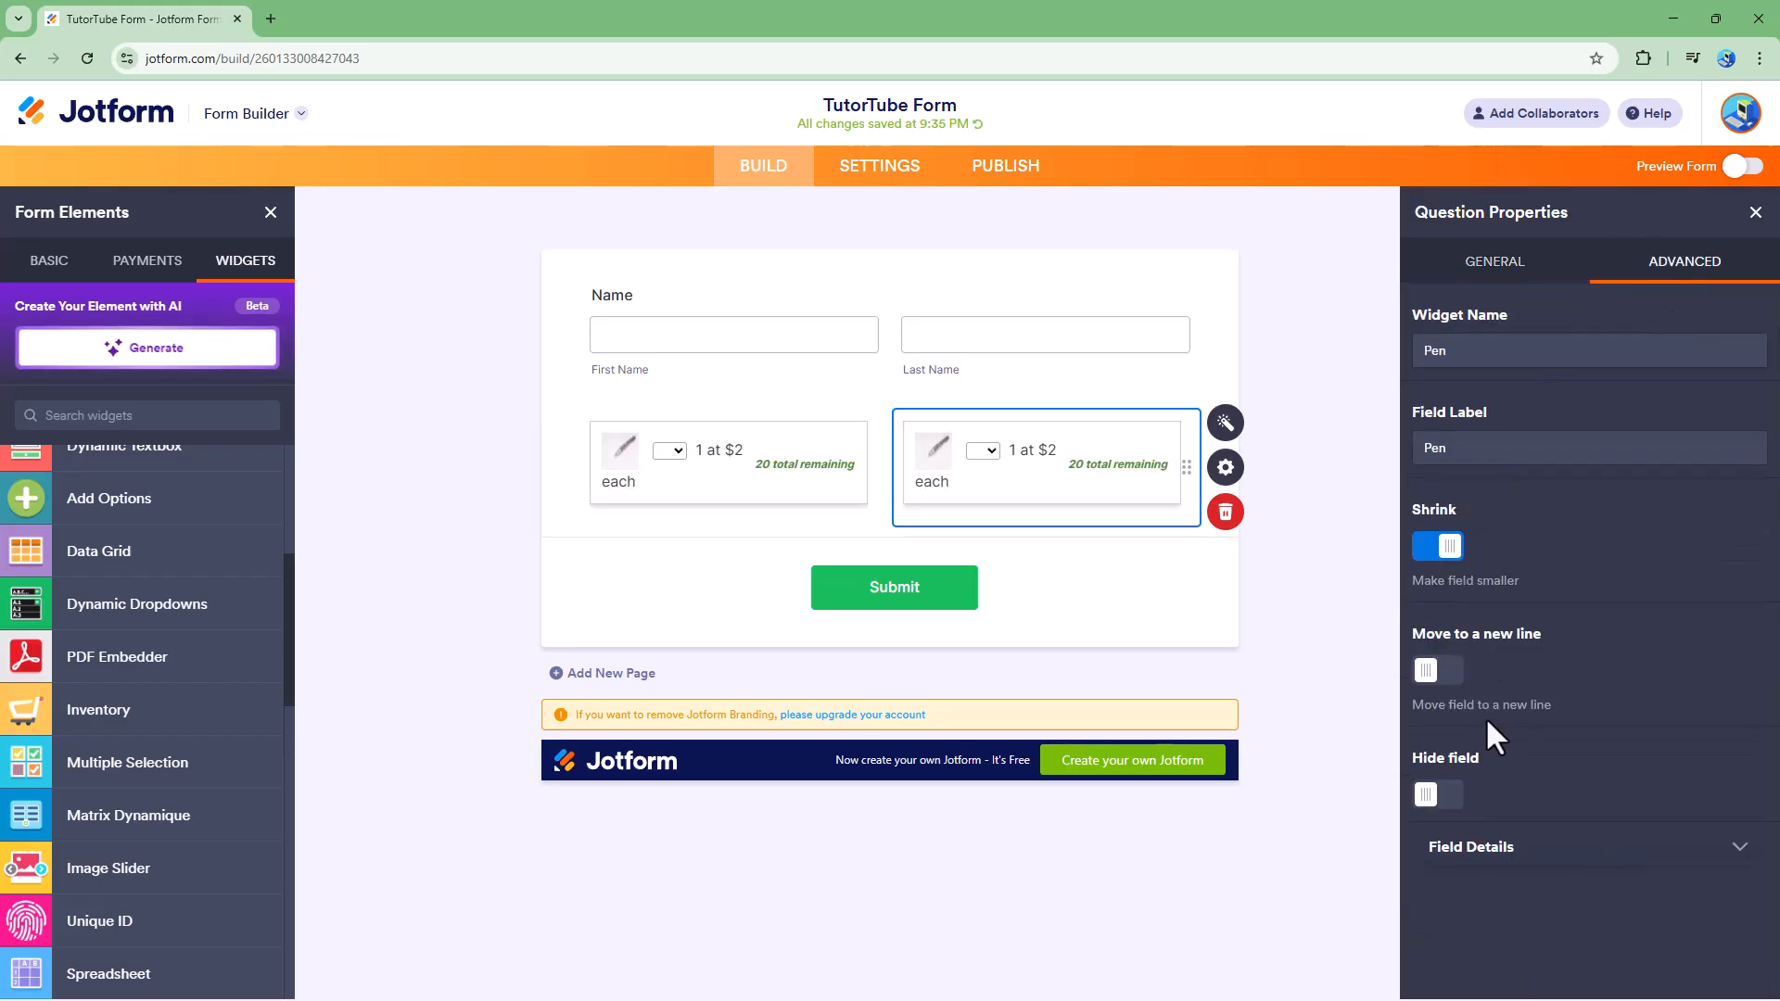
pyautogui.click(1440, 675)
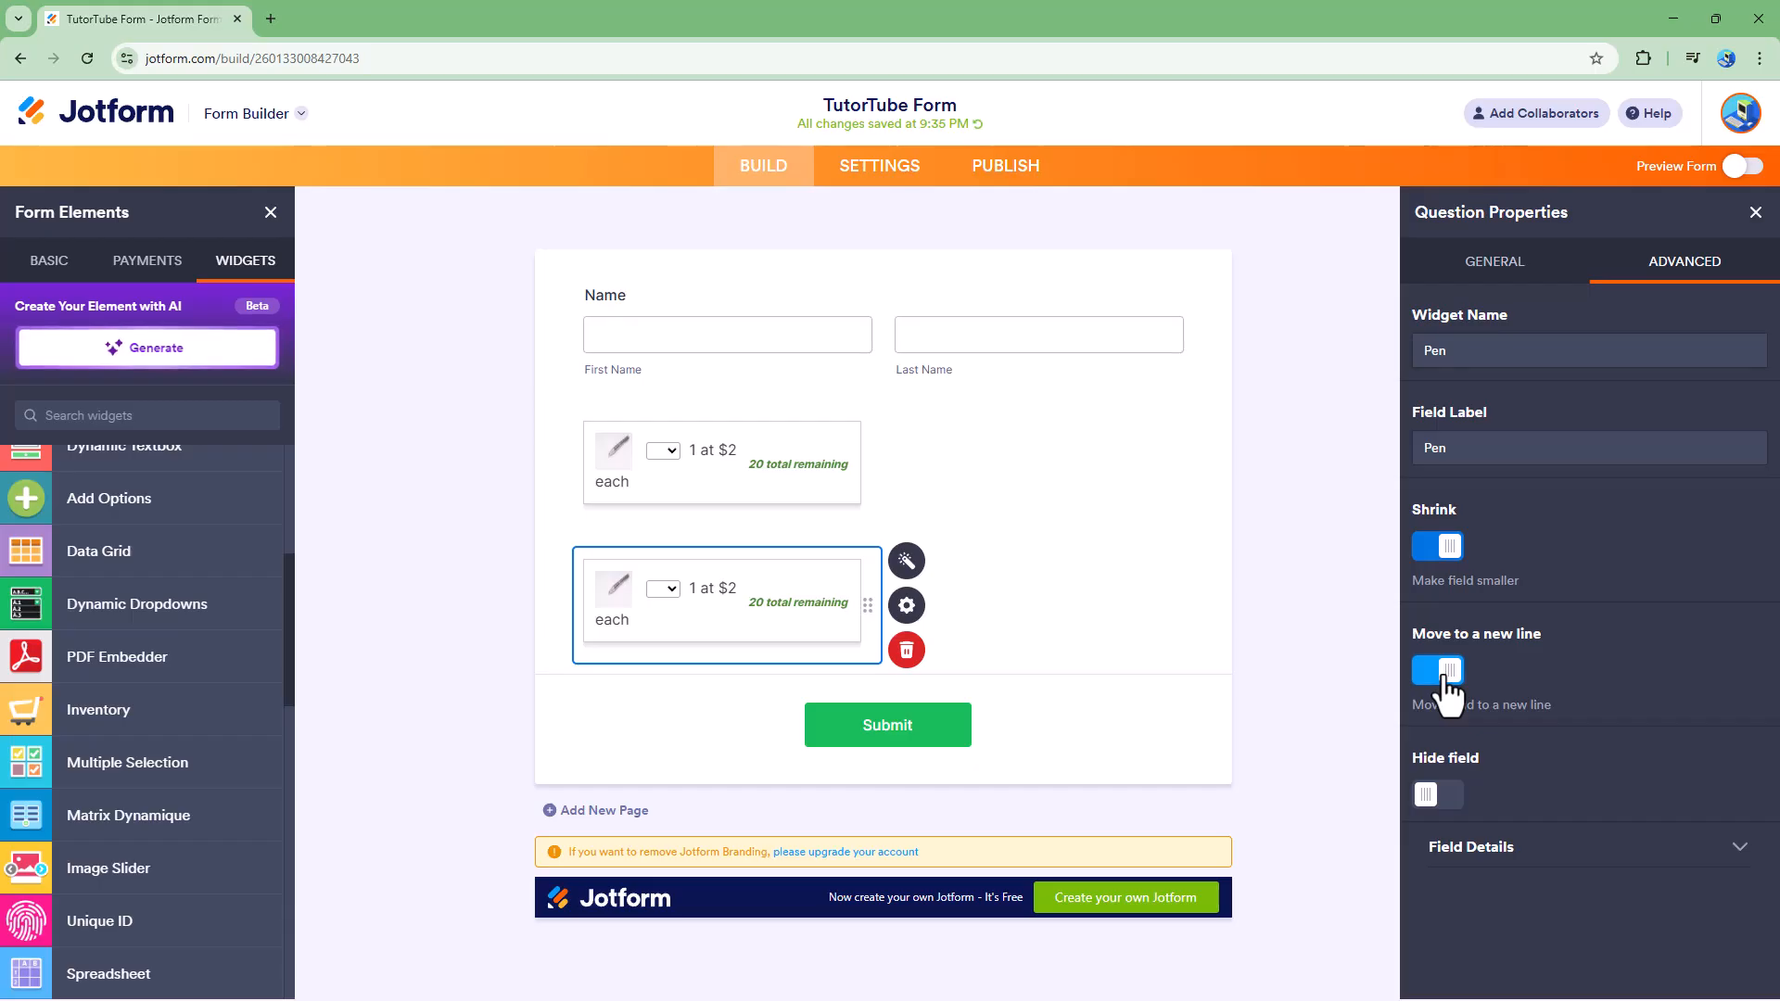
pyautogui.click(1440, 795)
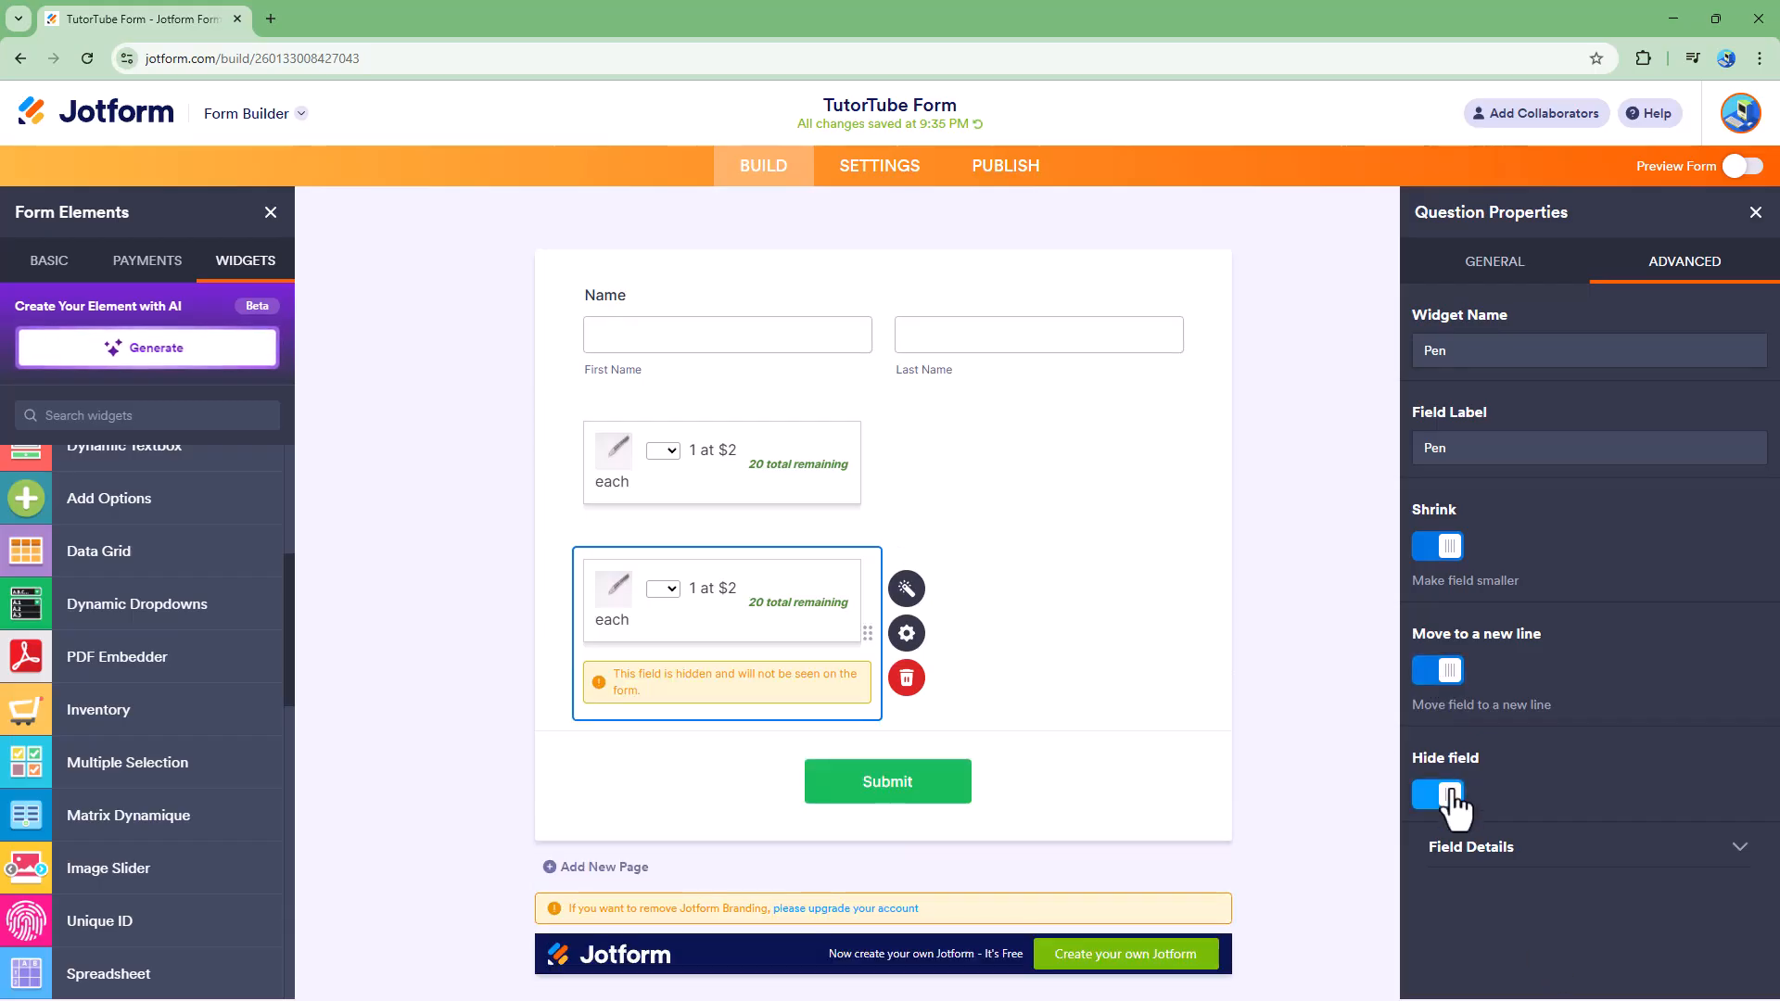
pyautogui.click(1440, 796)
pyautogui.click(1440, 671)
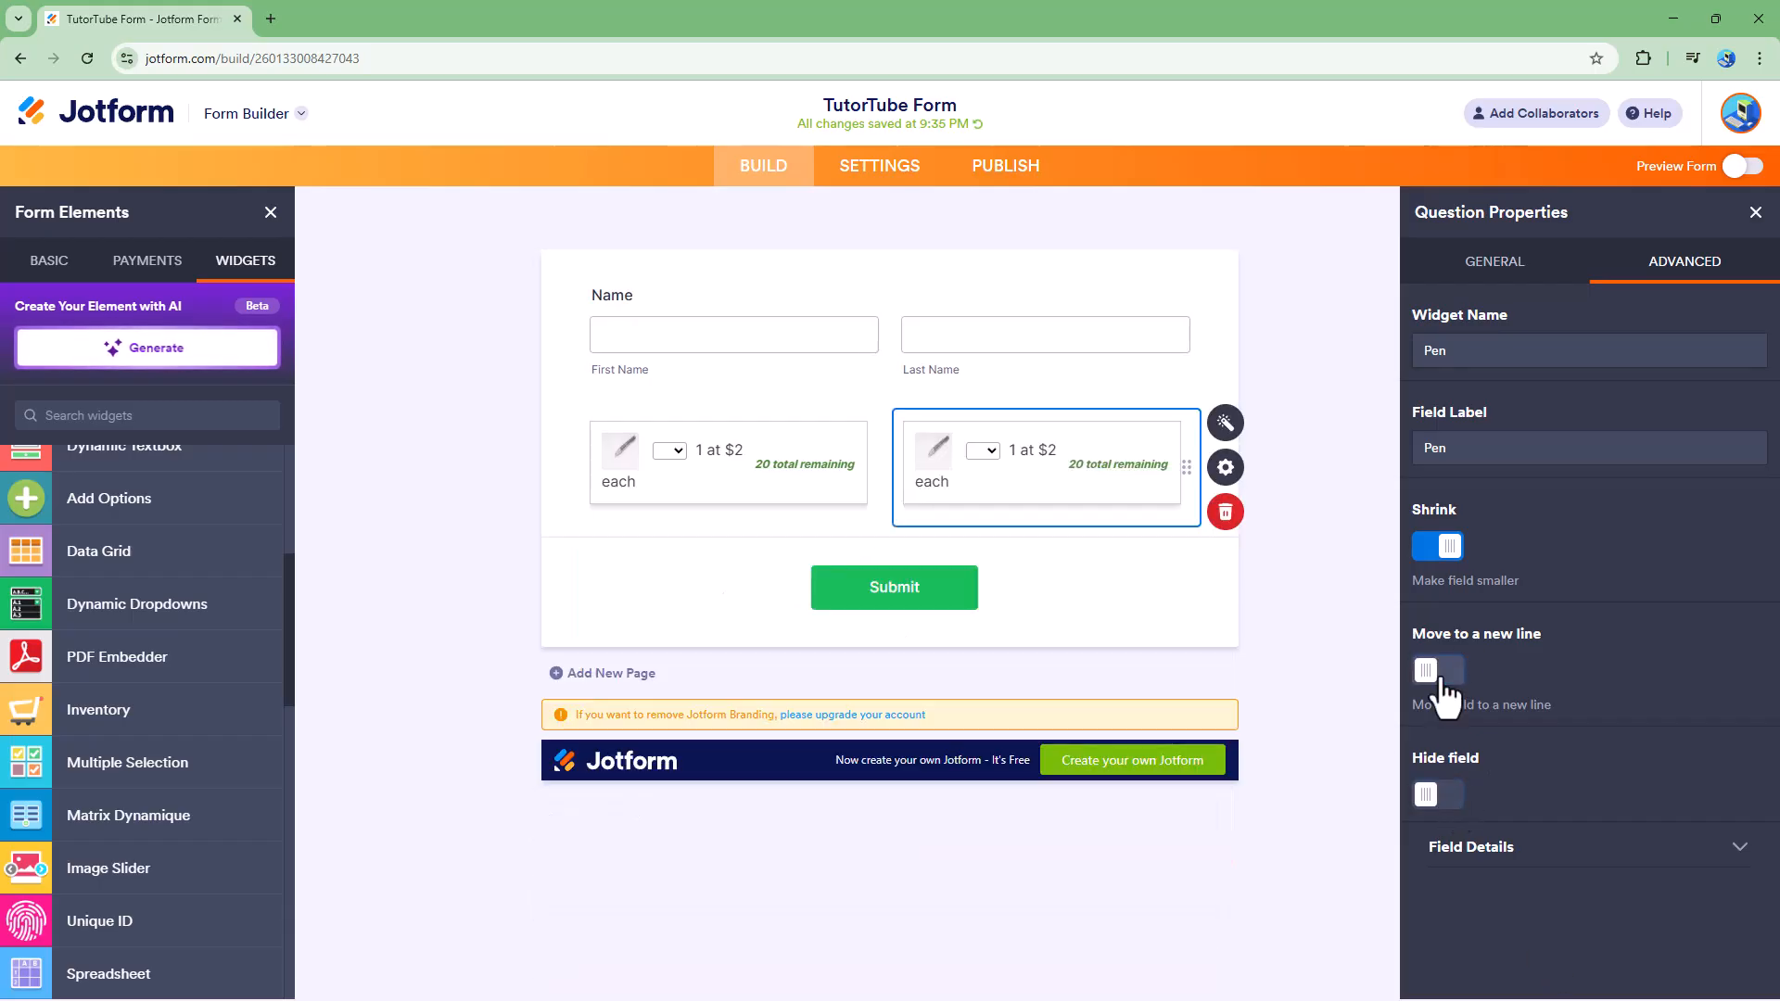
pyautogui.click(1755, 212)
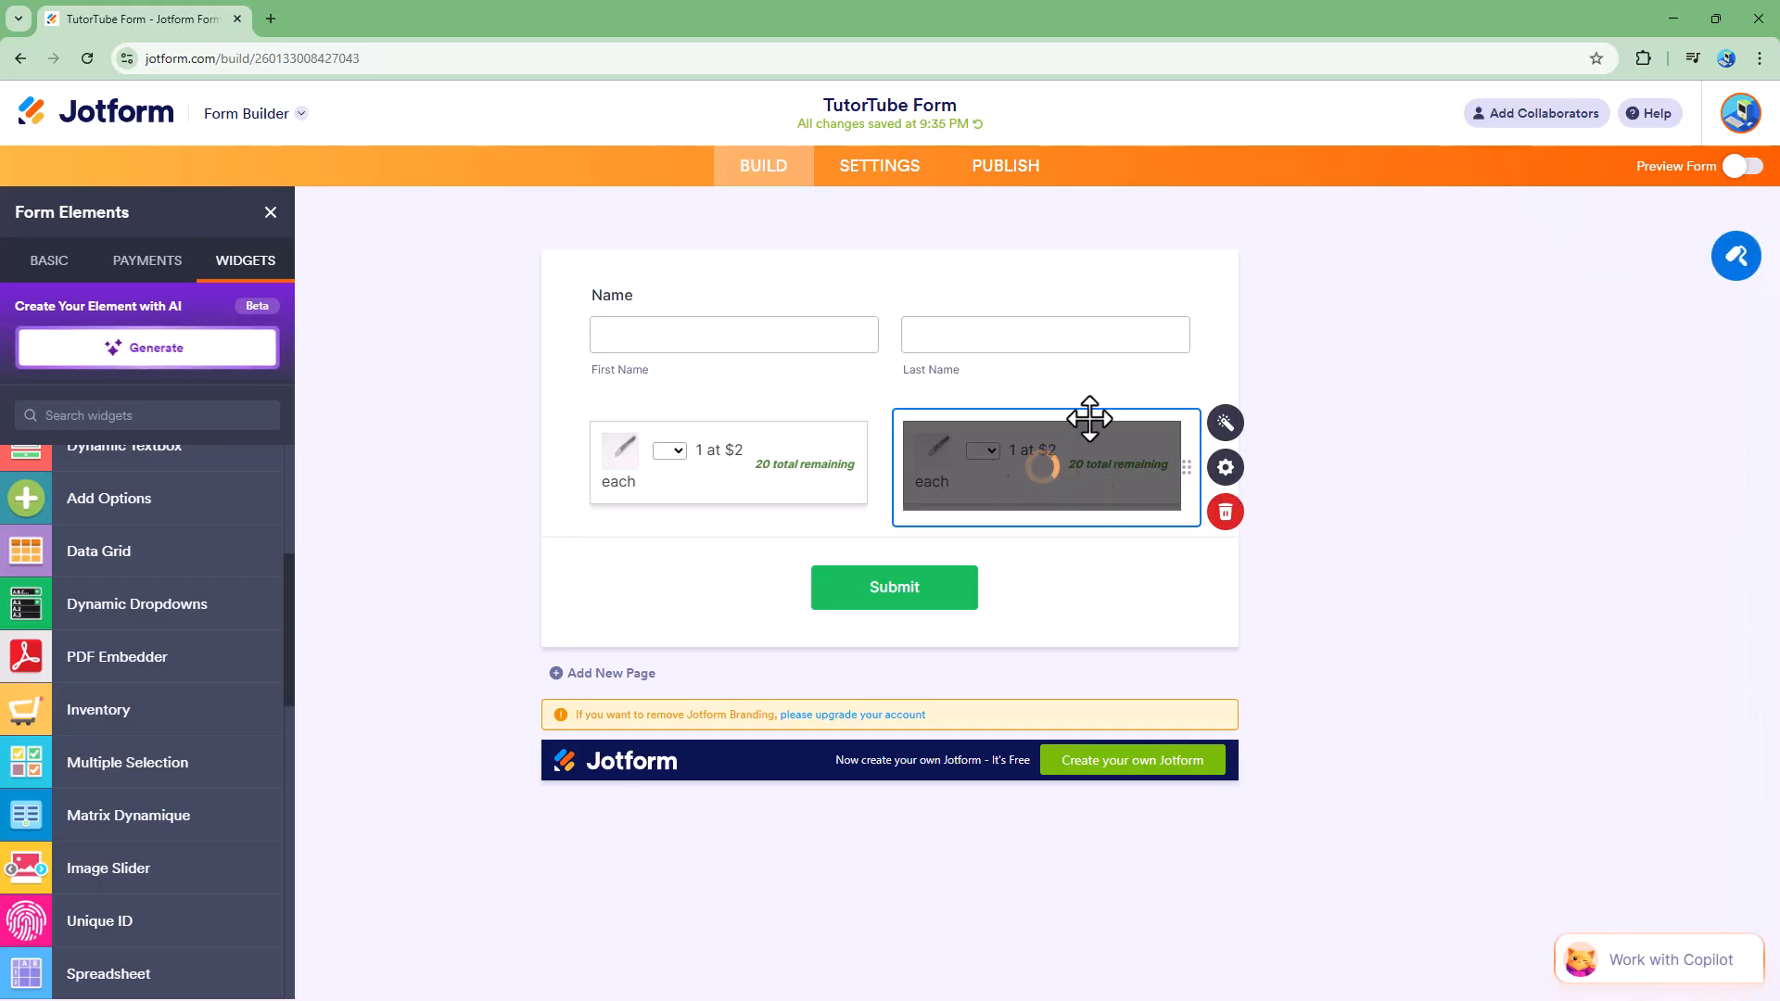
# - Duplicate the second pen inventory field two more times
pyautogui.click(1234, 475)
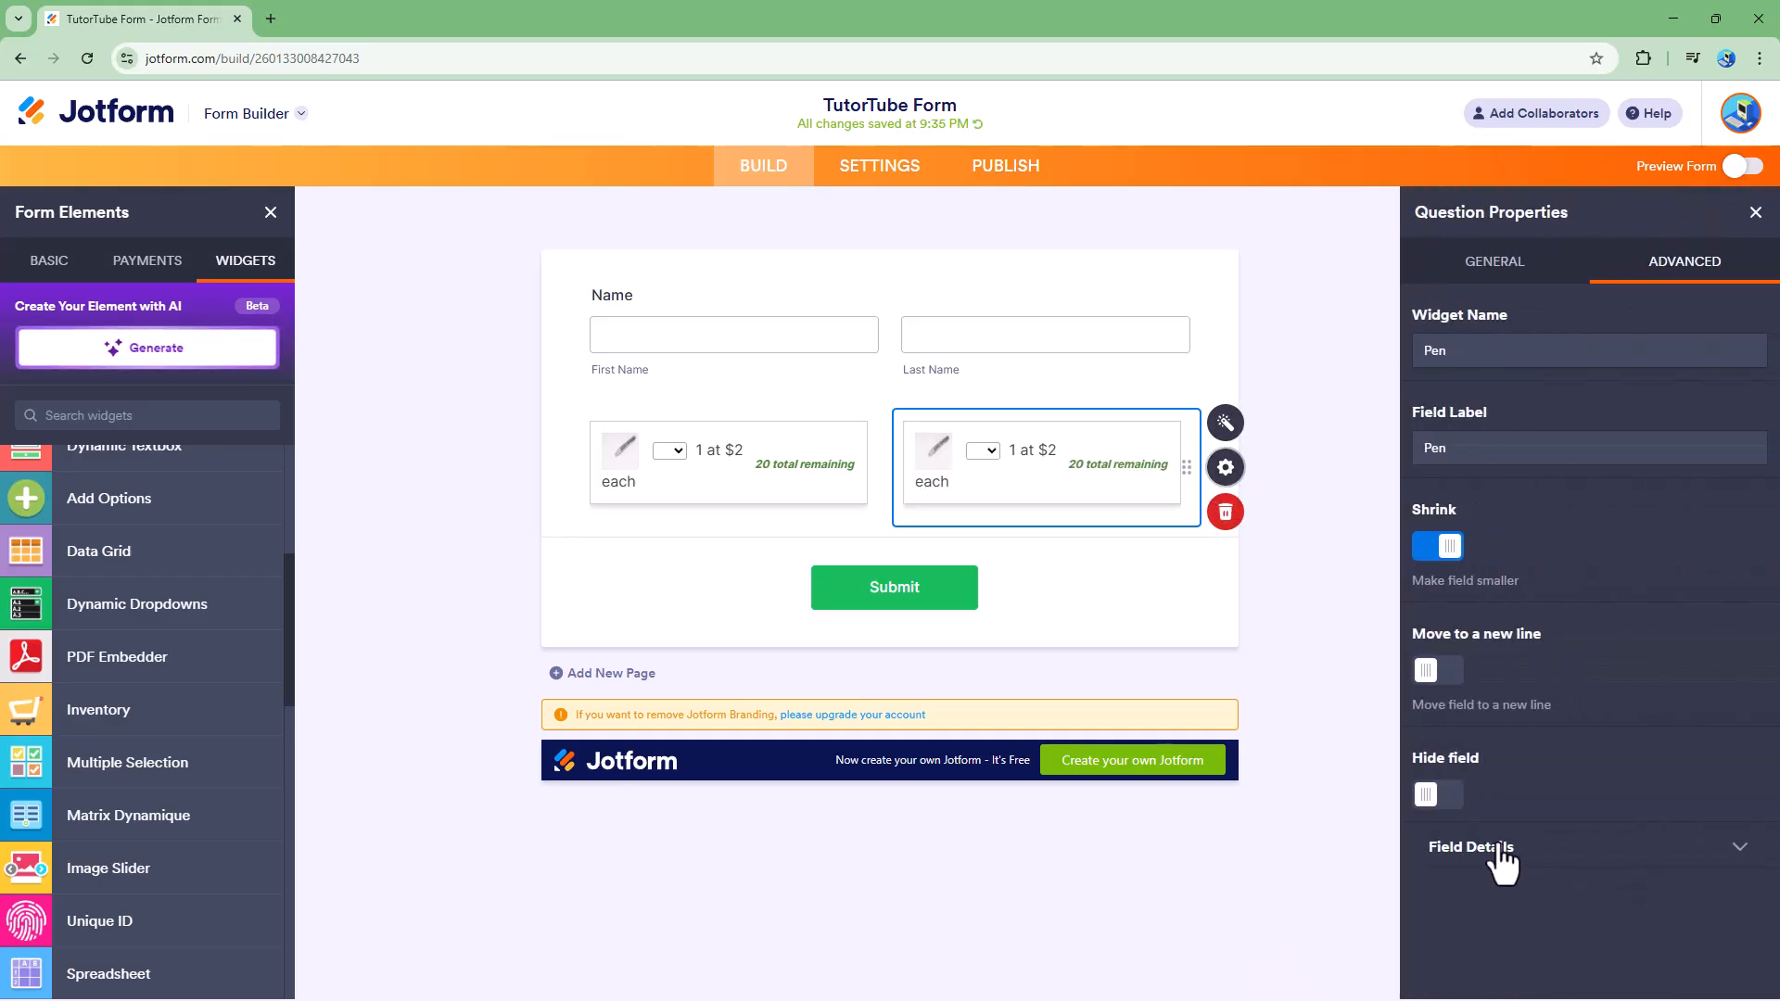
pyautogui.click(1494, 262)
pyautogui.scroll(-2, 1483, 797)
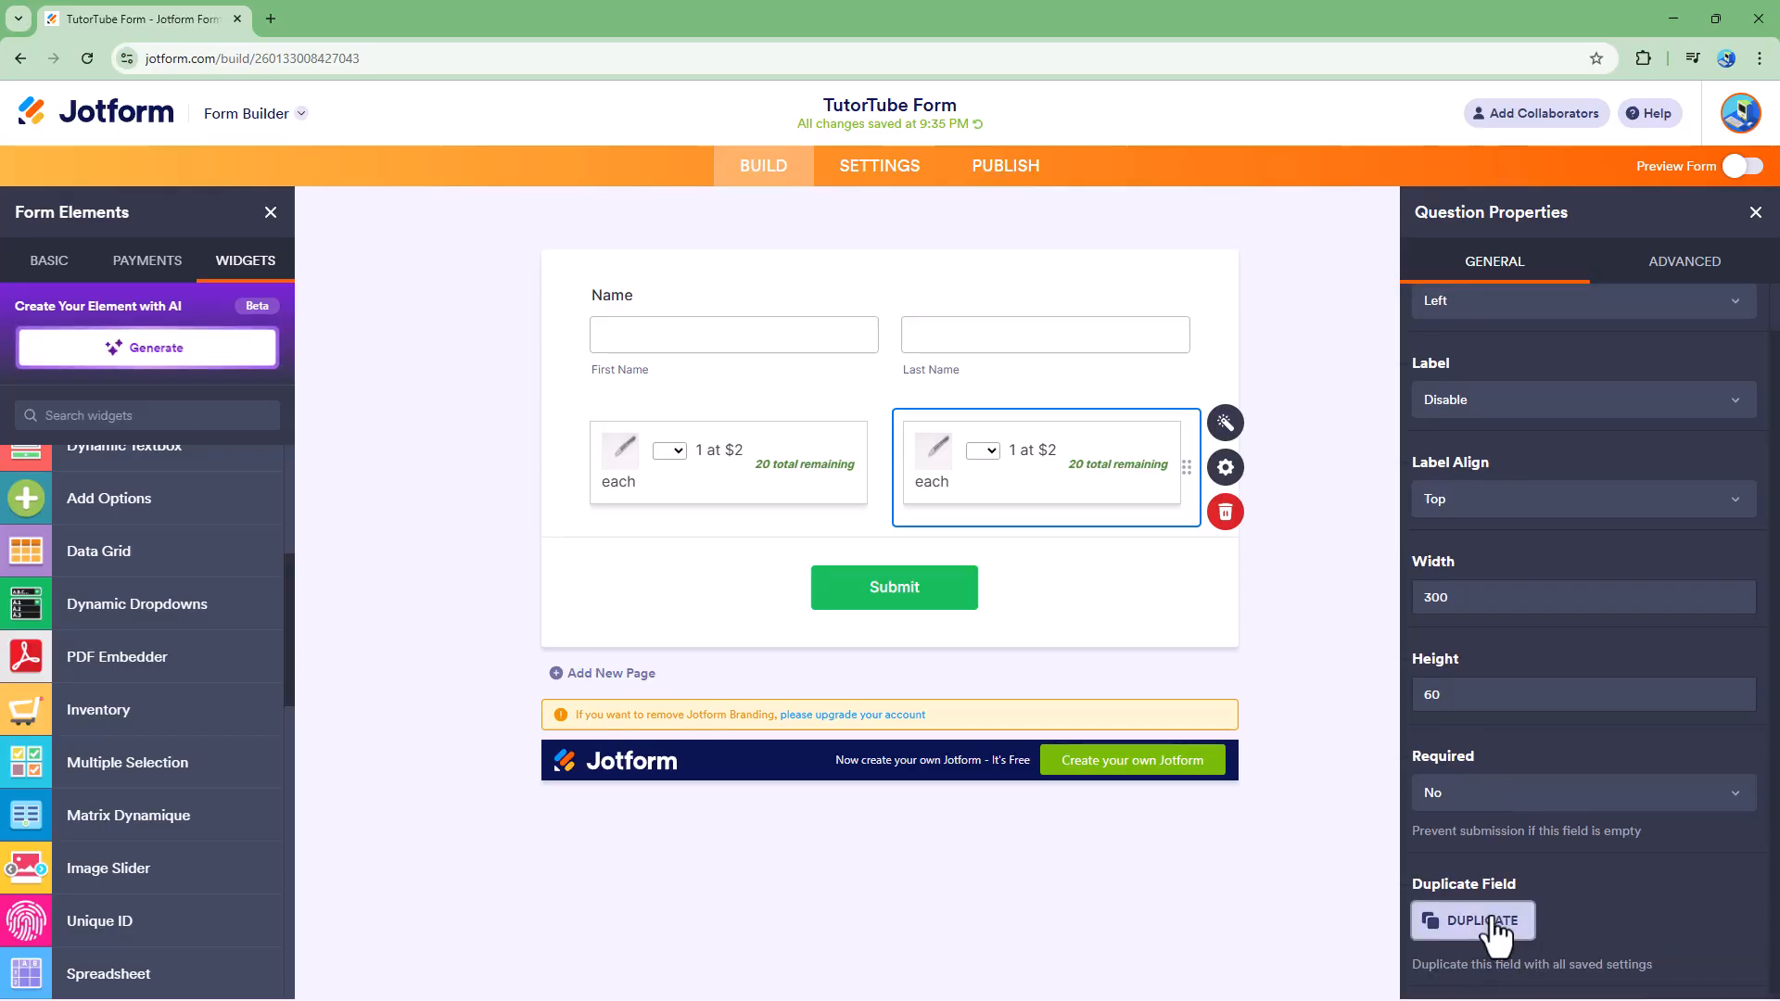
pyautogui.click(1474, 923)
pyautogui.click(1450, 958)
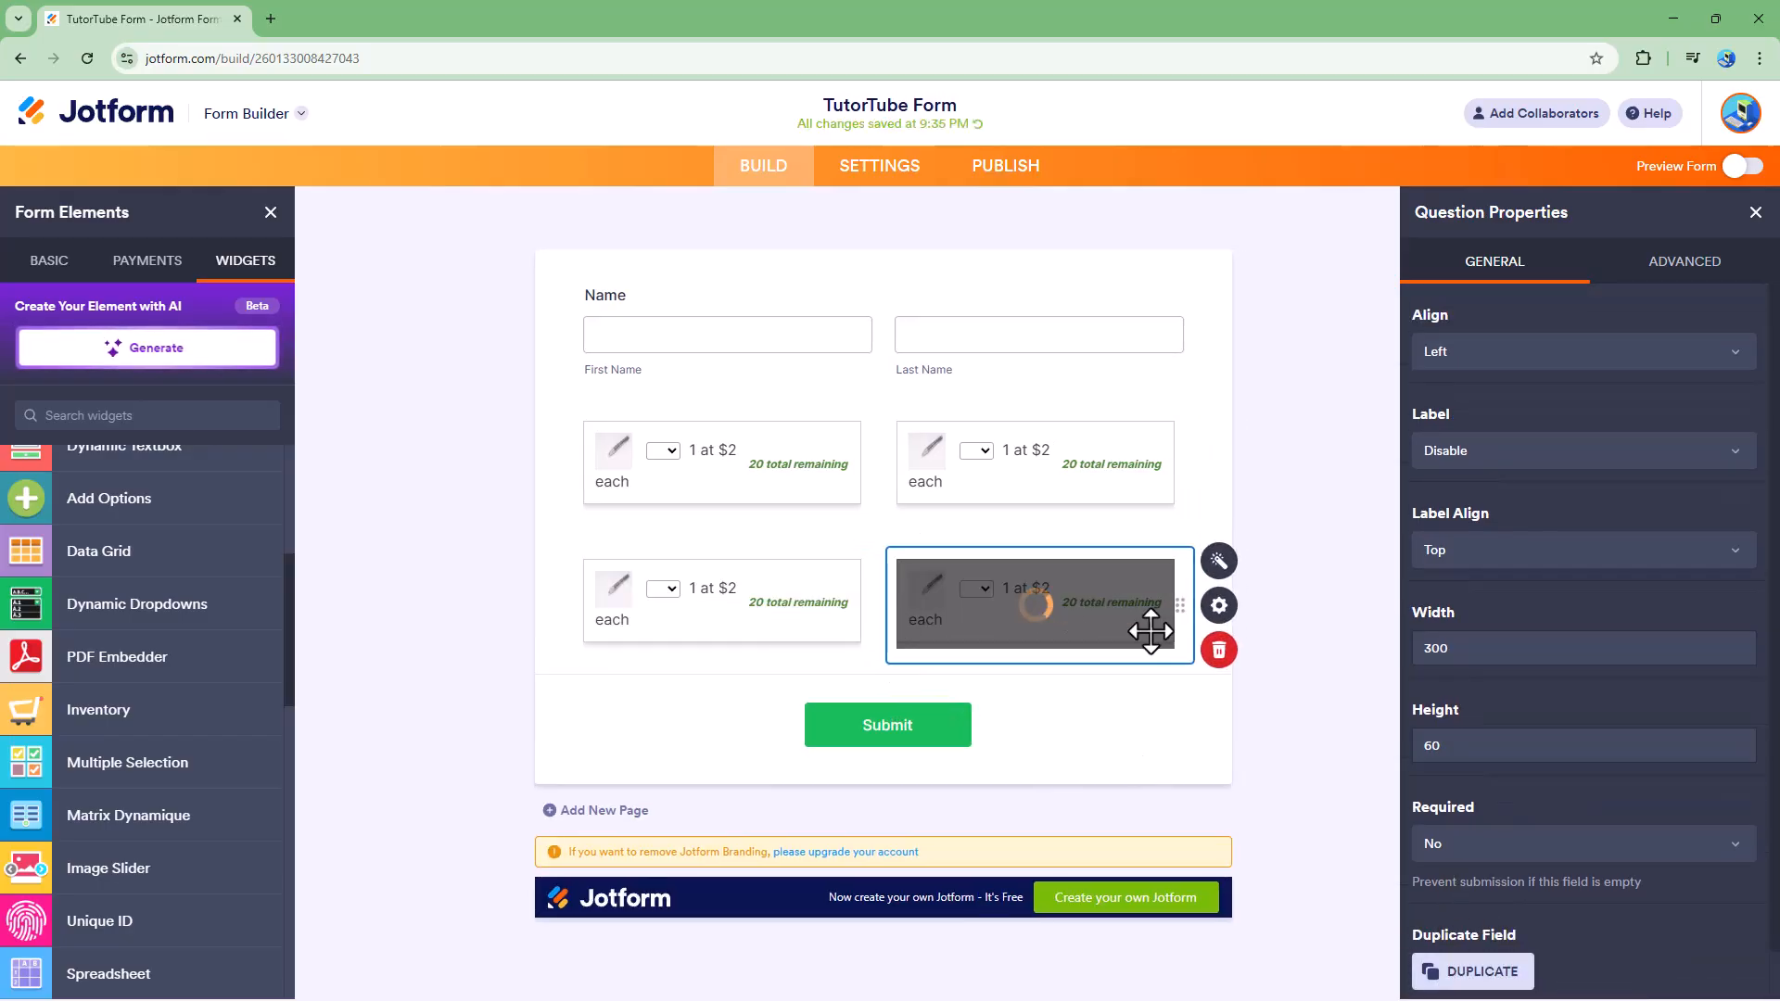
# - Delete the two extra inventory fields in the lower row of the form
pyautogui.click(1224, 666)
pyautogui.click(1057, 707)
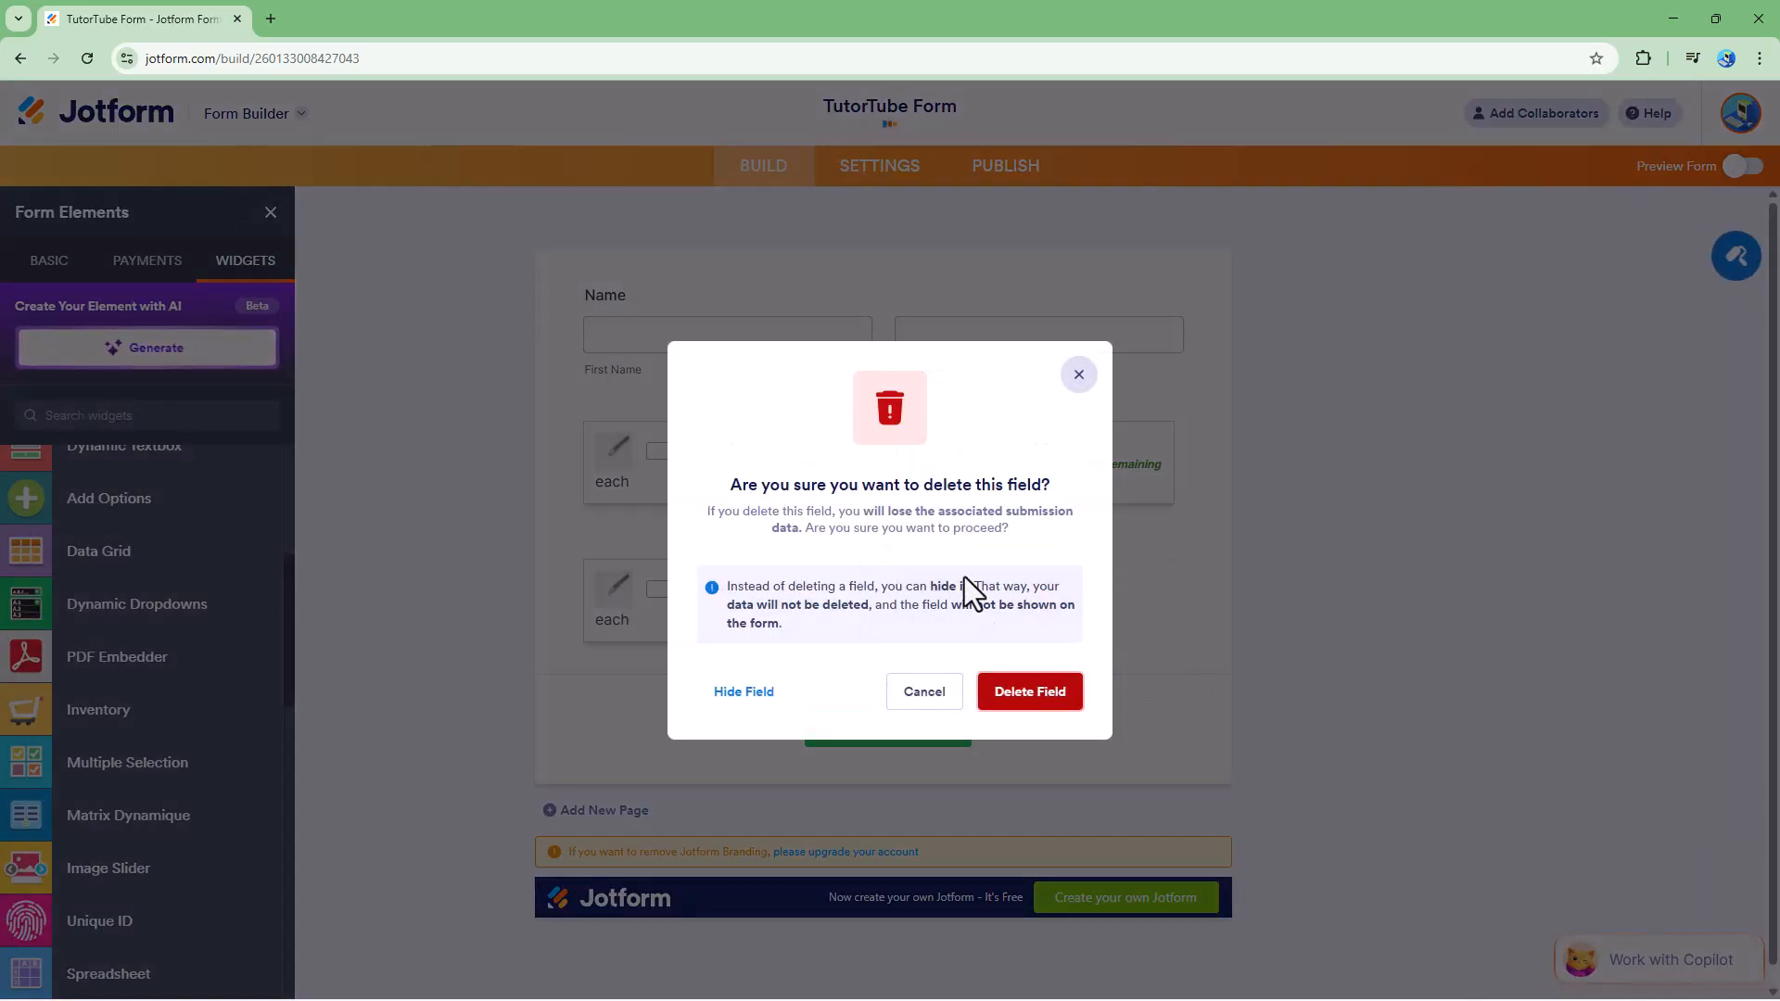
pyautogui.click(820, 638)
pyautogui.click(918, 651)
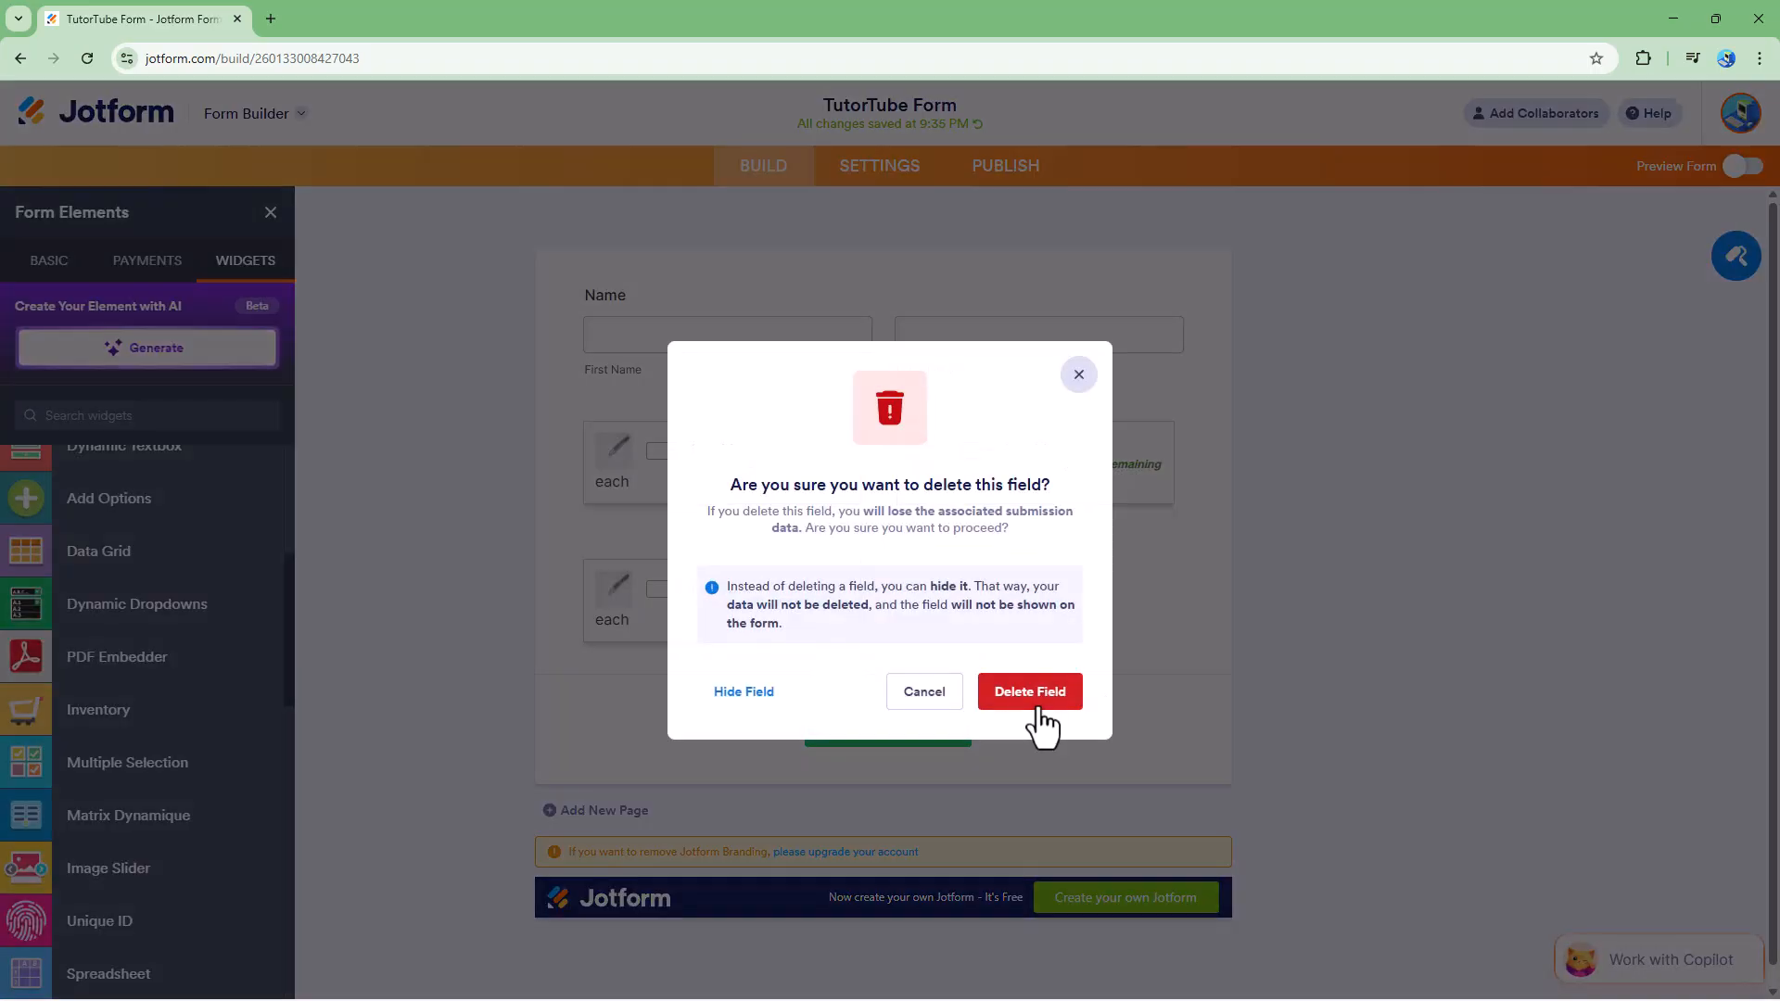
pyautogui.click(1038, 704)
# - Set the second inventory item's description to "1 at $4 each" and its available quantity to 45
pyautogui.click(1070, 445)
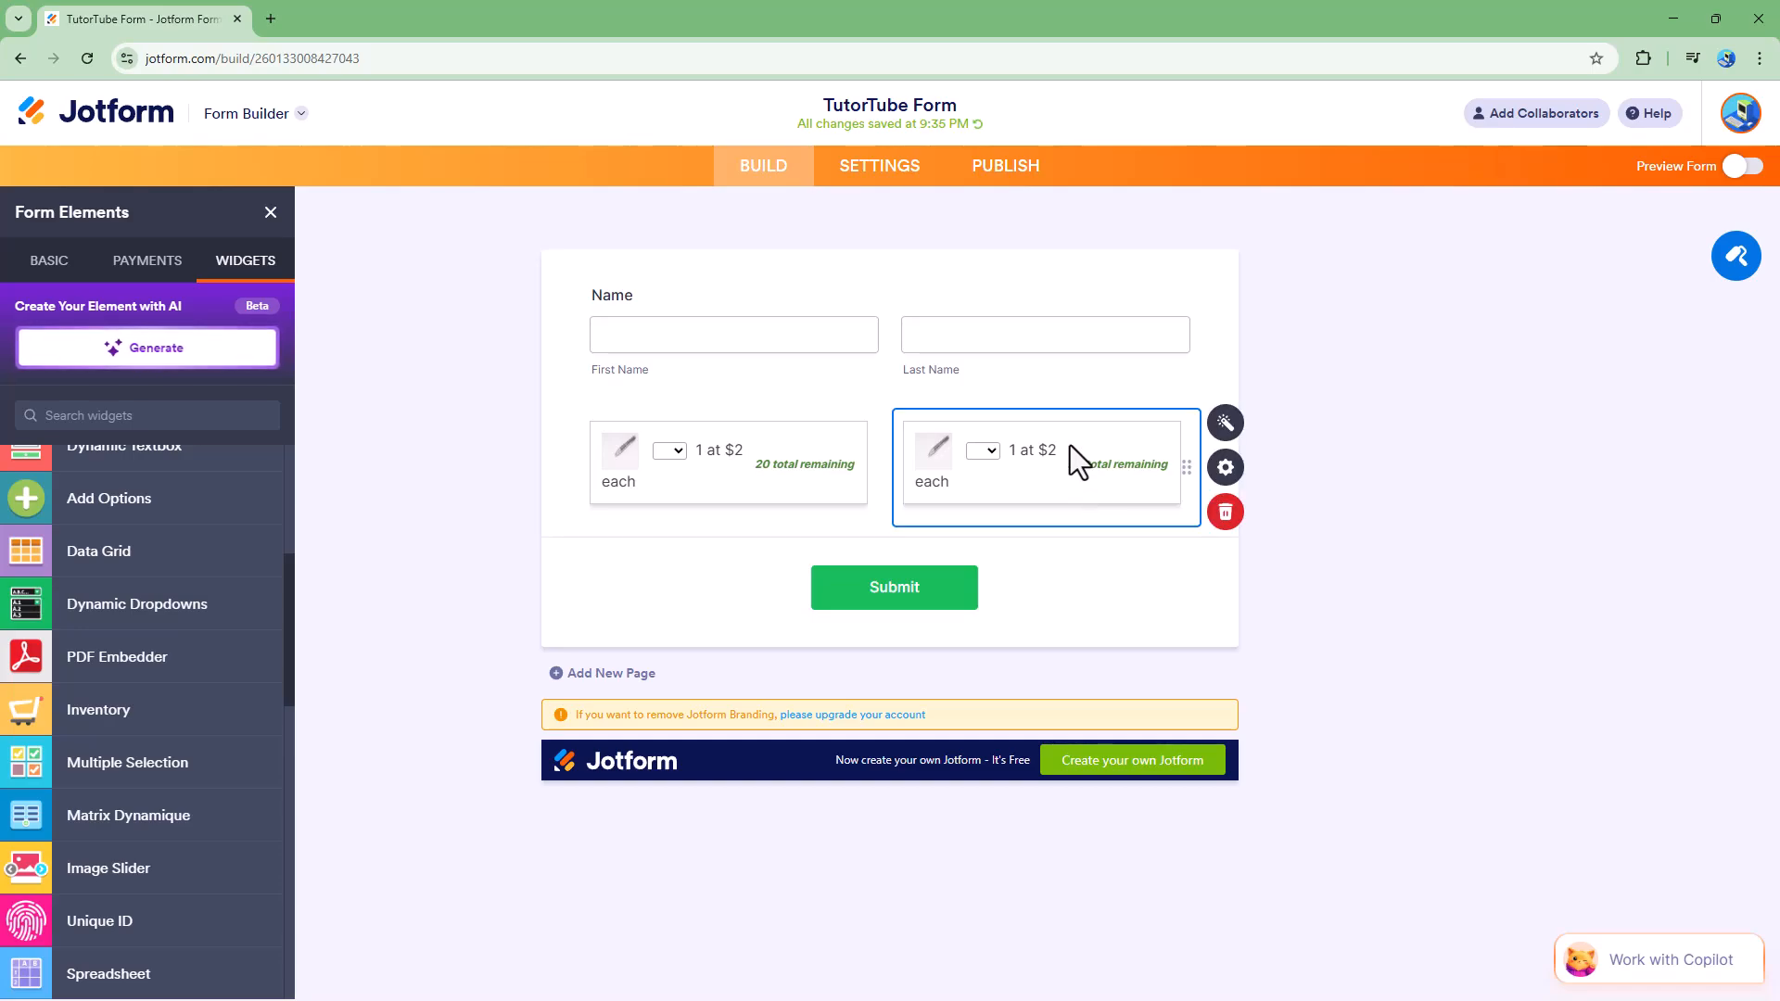
pyautogui.click(1226, 467)
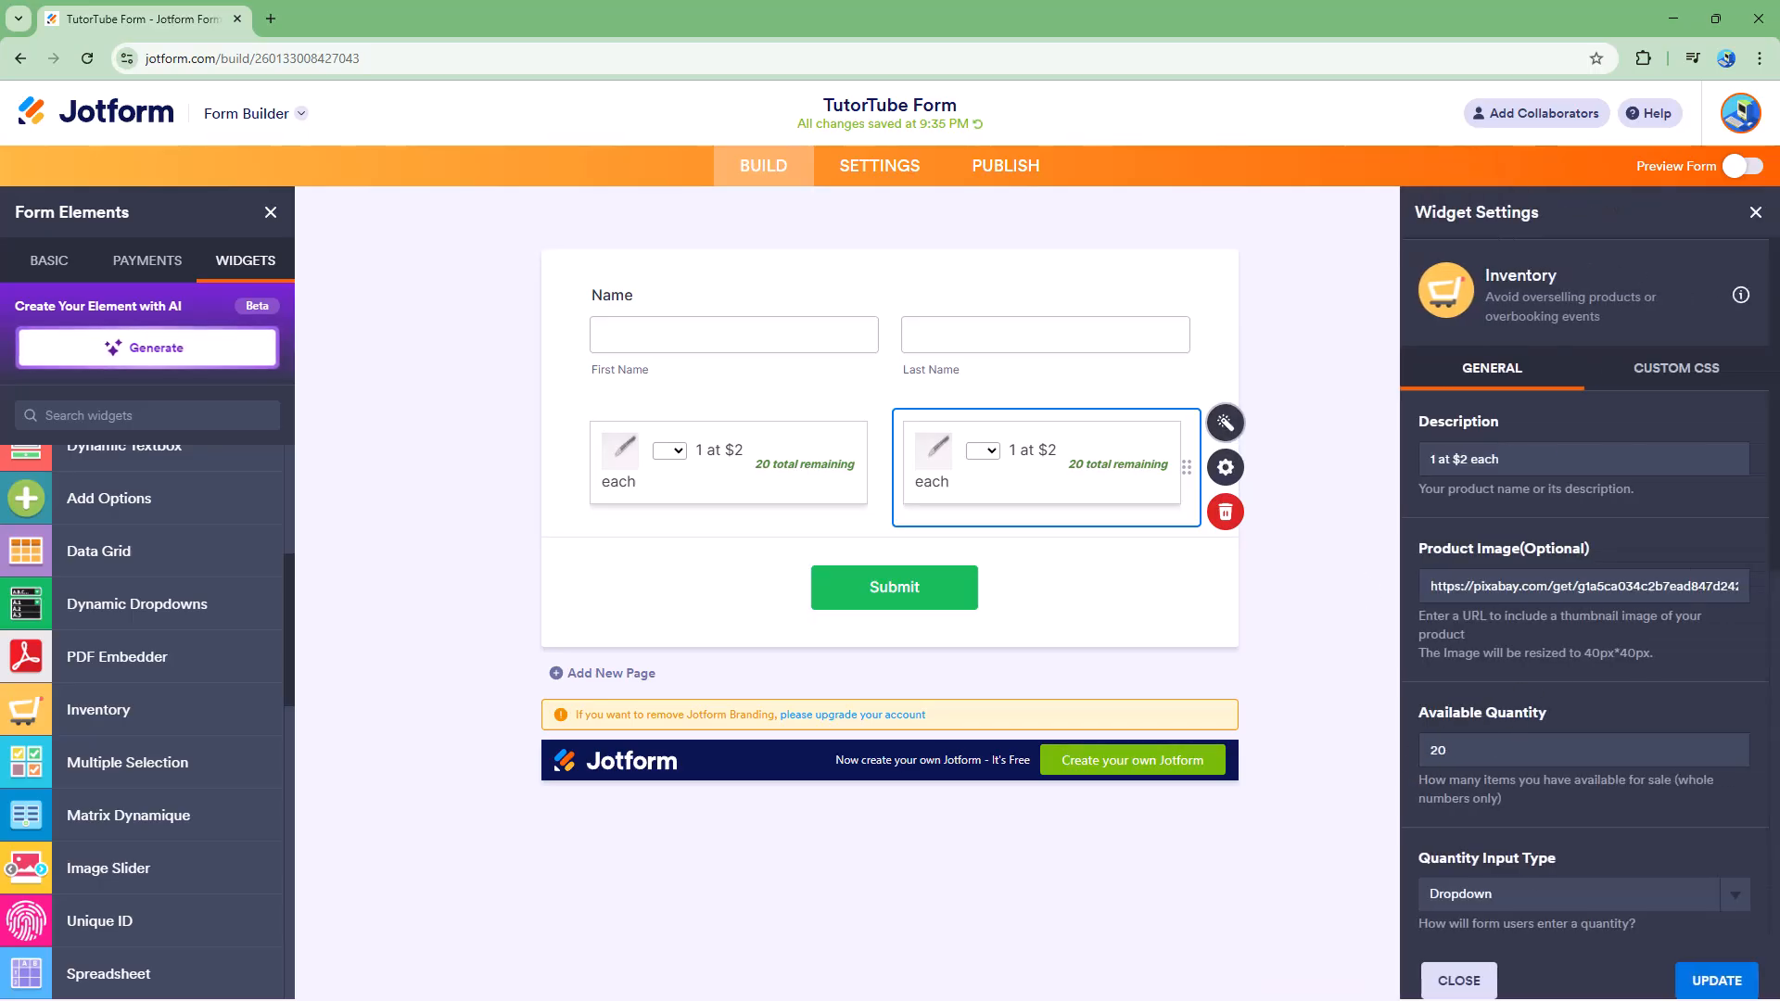
pyautogui.click(1467, 460)
pyautogui.press('BackSpace')
pyautogui.write('4')
pyautogui.click(1502, 742)
pyautogui.moveTo(1502, 742); pyautogui.dragTo(1334, 750)
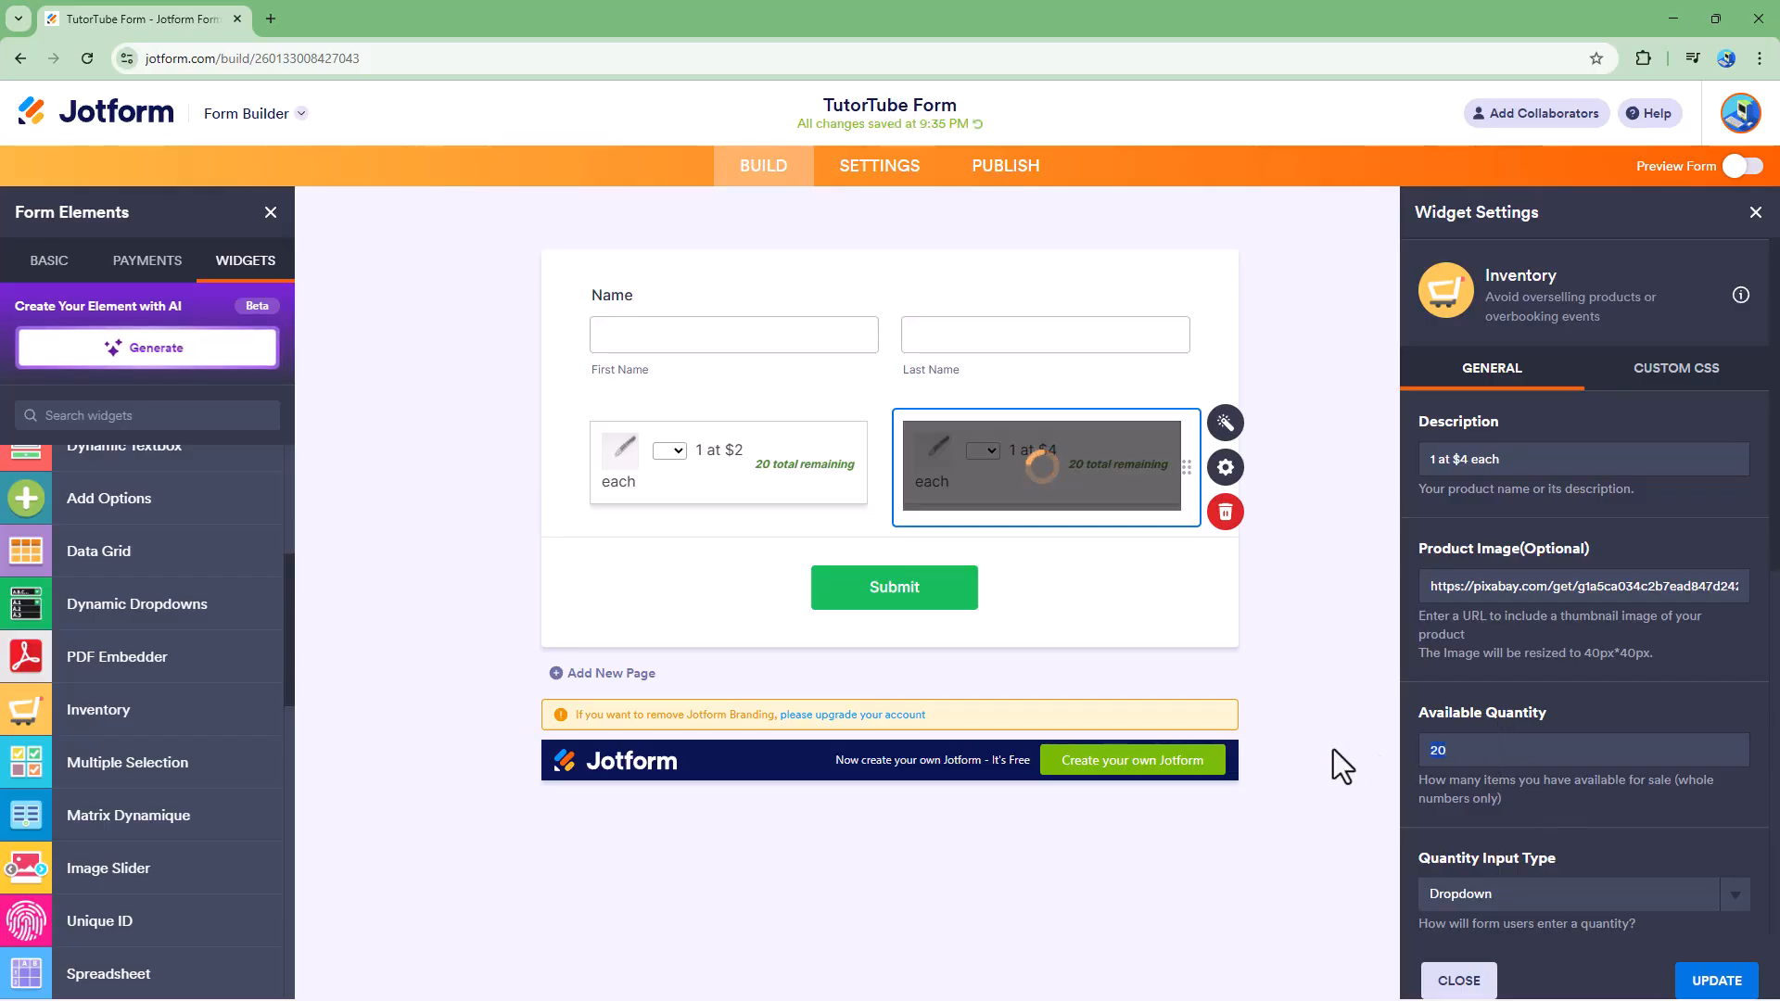
pyautogui.write('45')
# - Replace the second item's product image URL with the copied Pixabay eraser image link and update the widget settings
pyautogui.click(1474, 584)
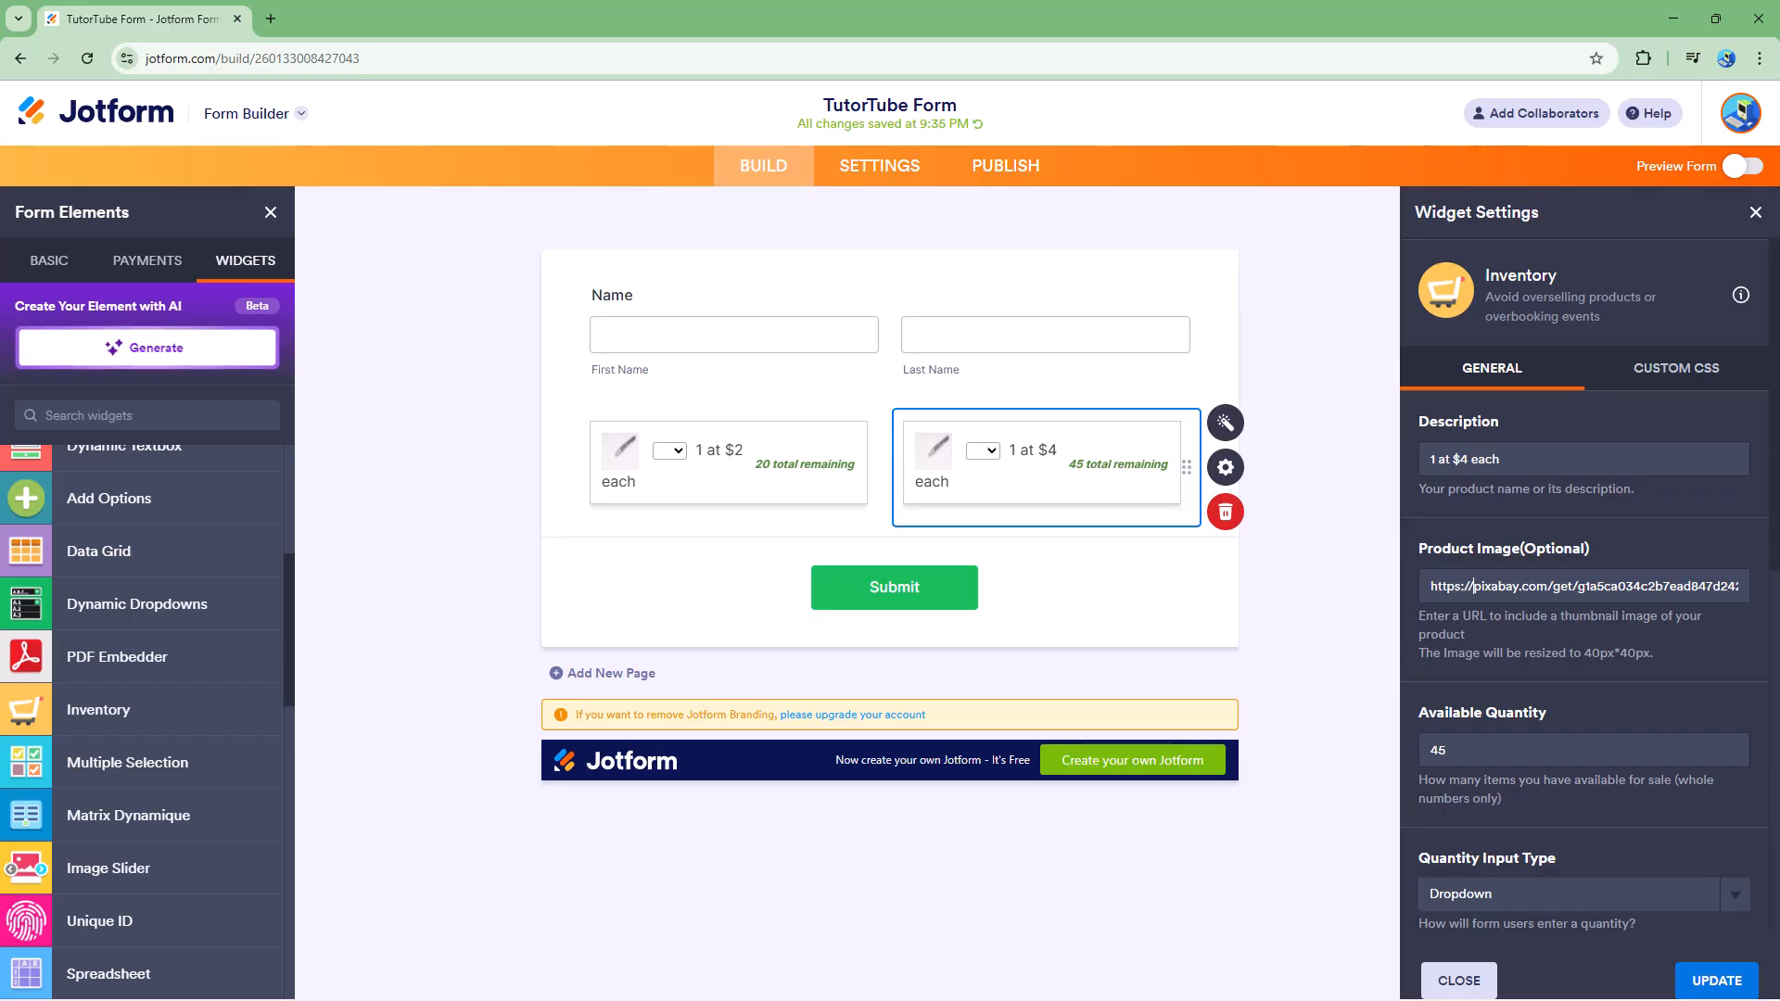
pyautogui.tripleClick(1485, 583)
pyautogui.rightClick(1487, 578)
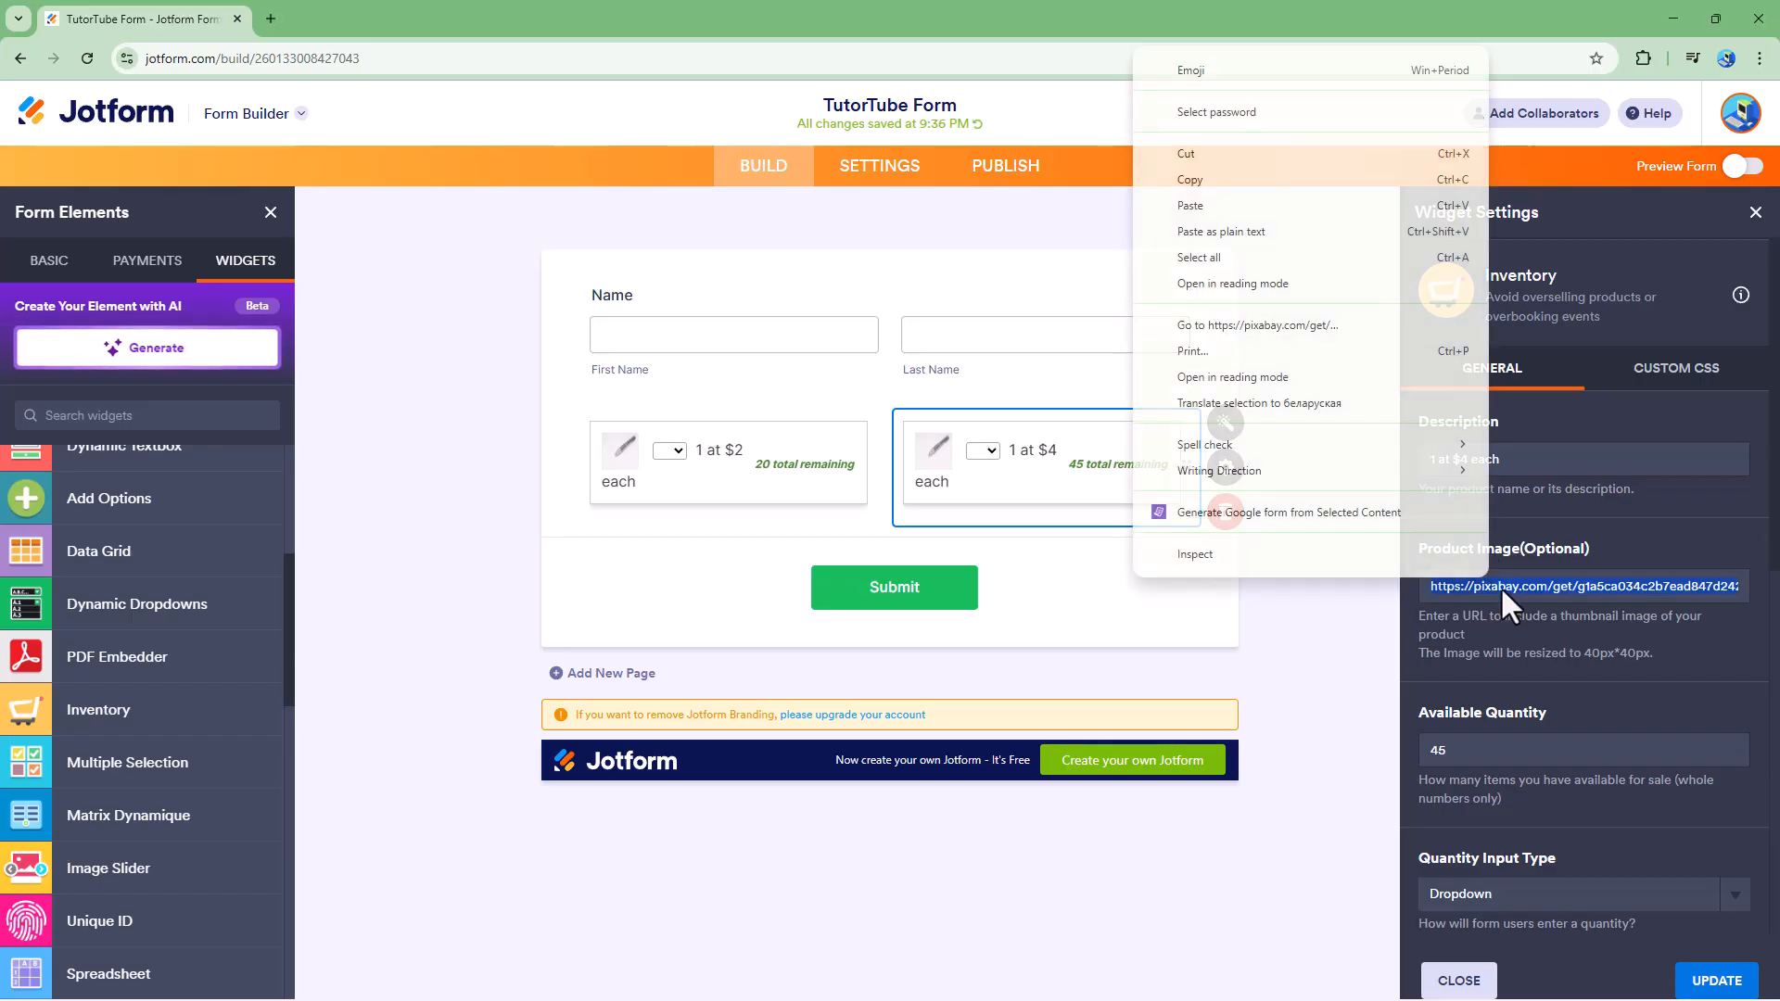
pyautogui.click(1250, 209)
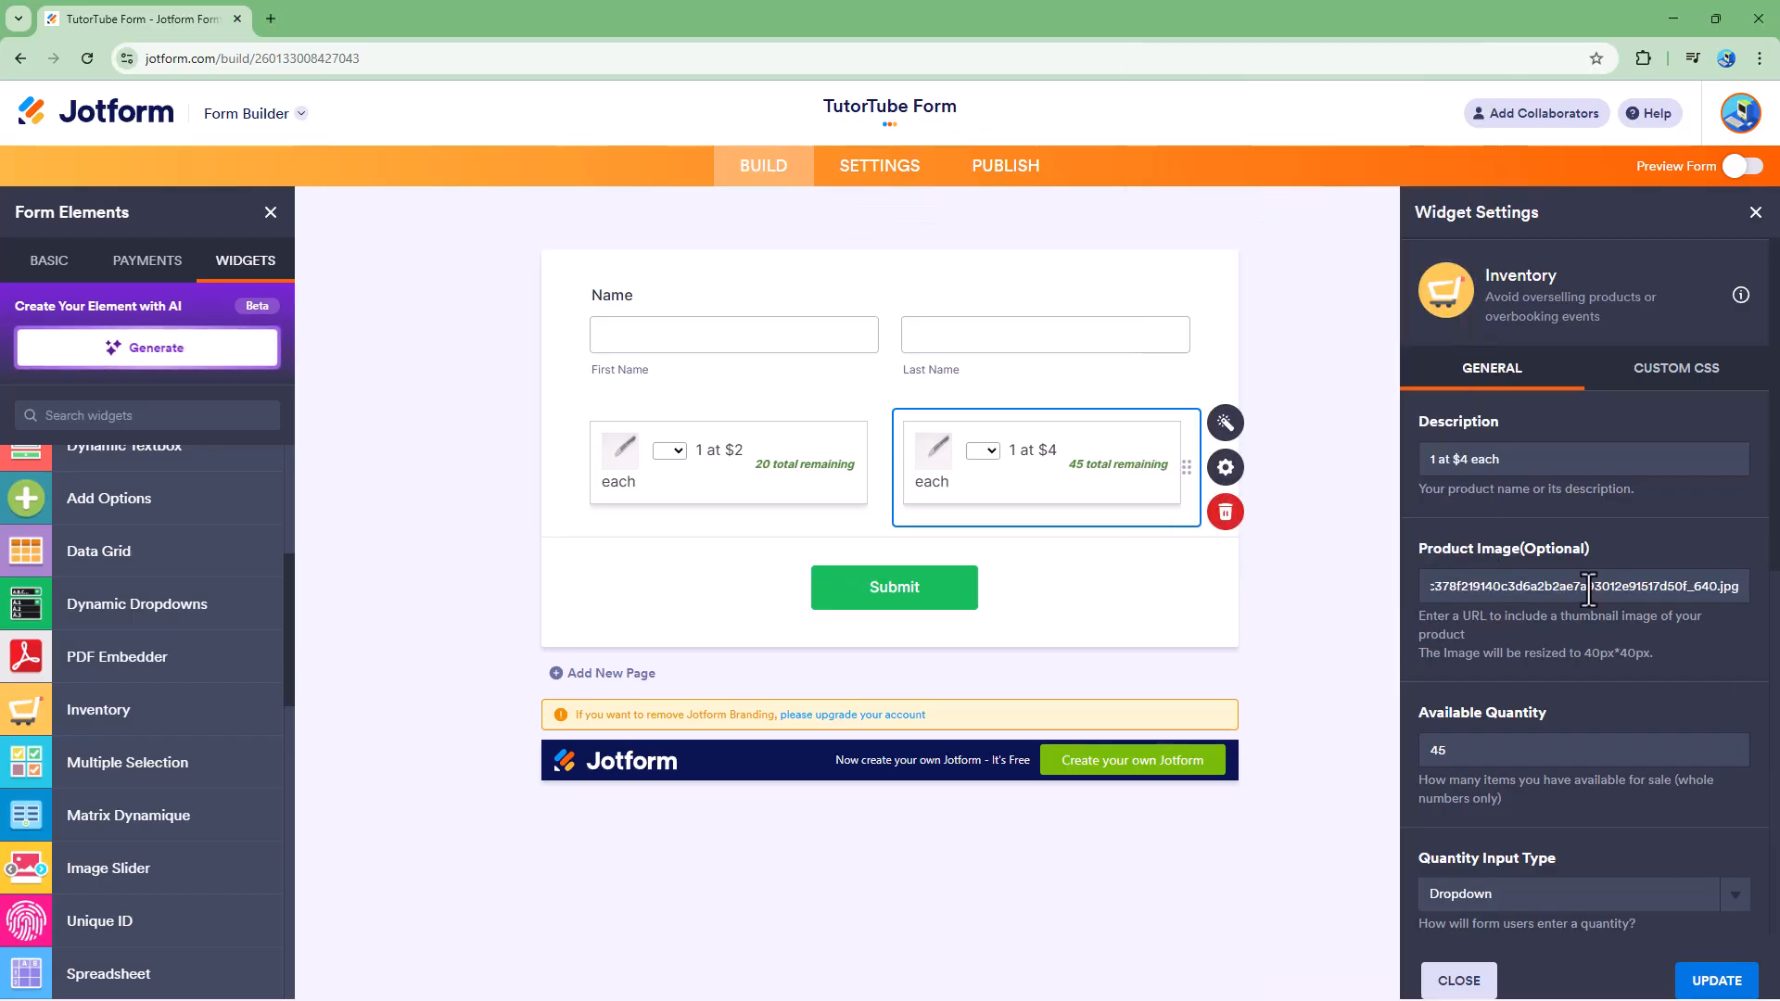
pyautogui.click(1584, 454)
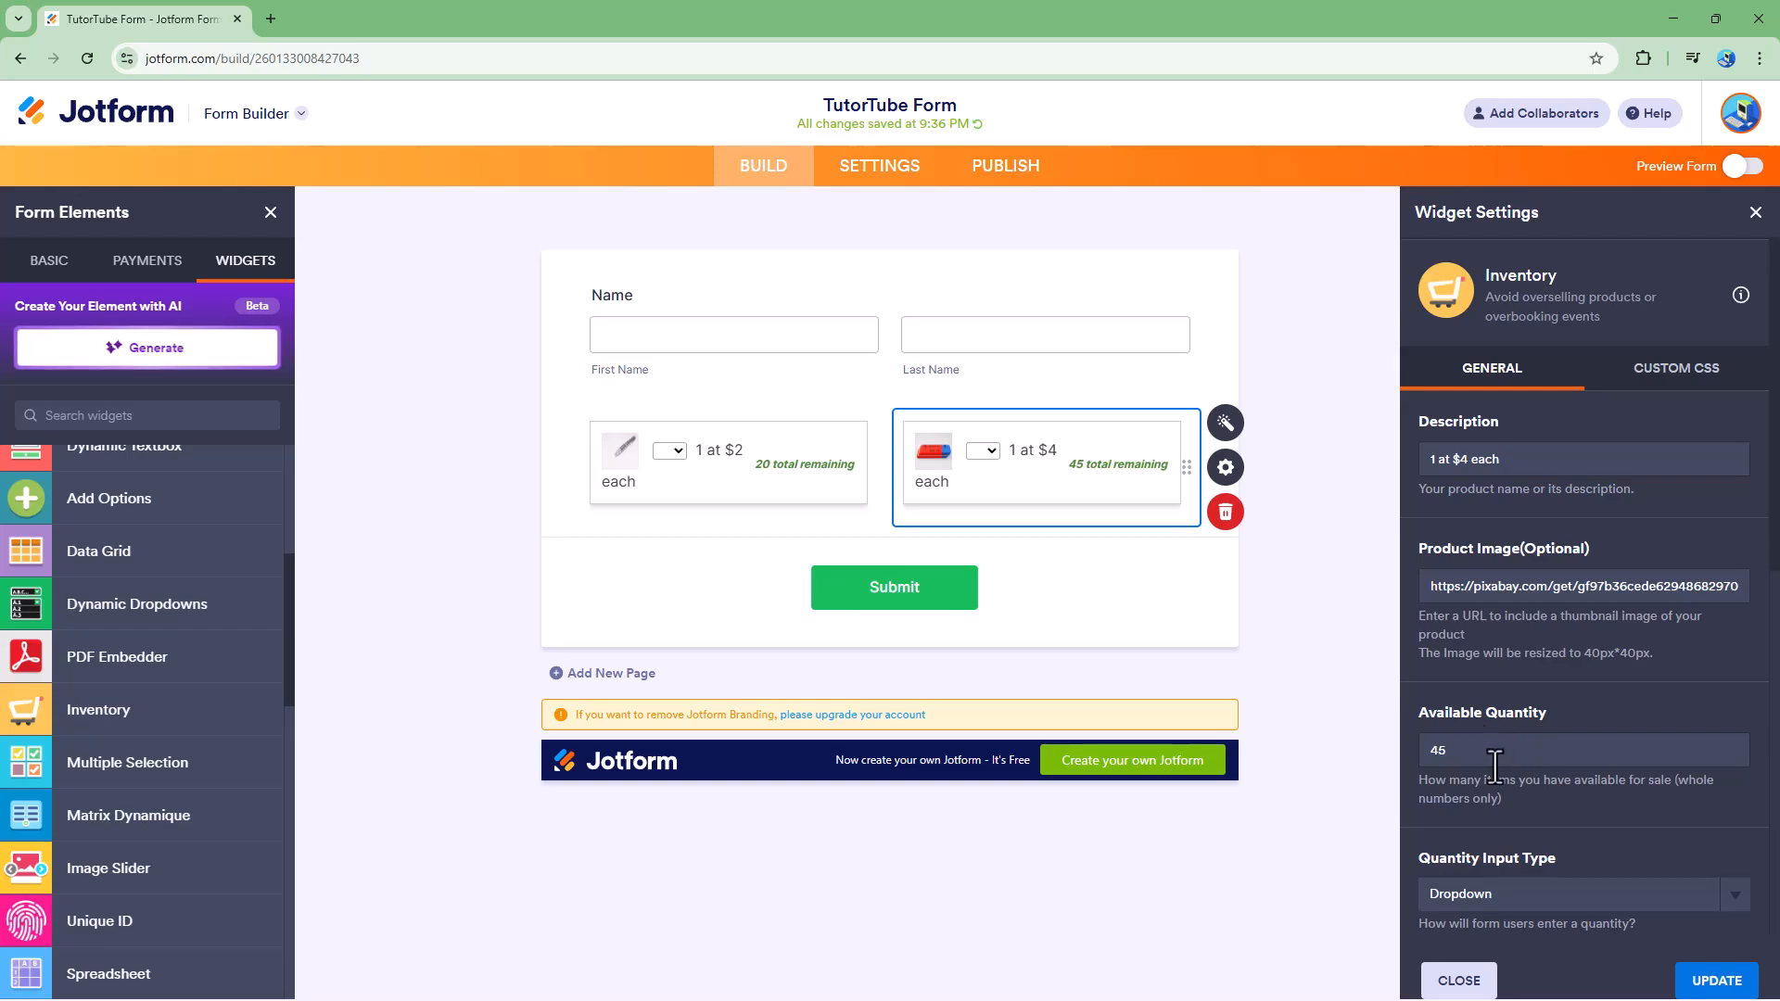
pyautogui.scroll(-7, 1521, 770)
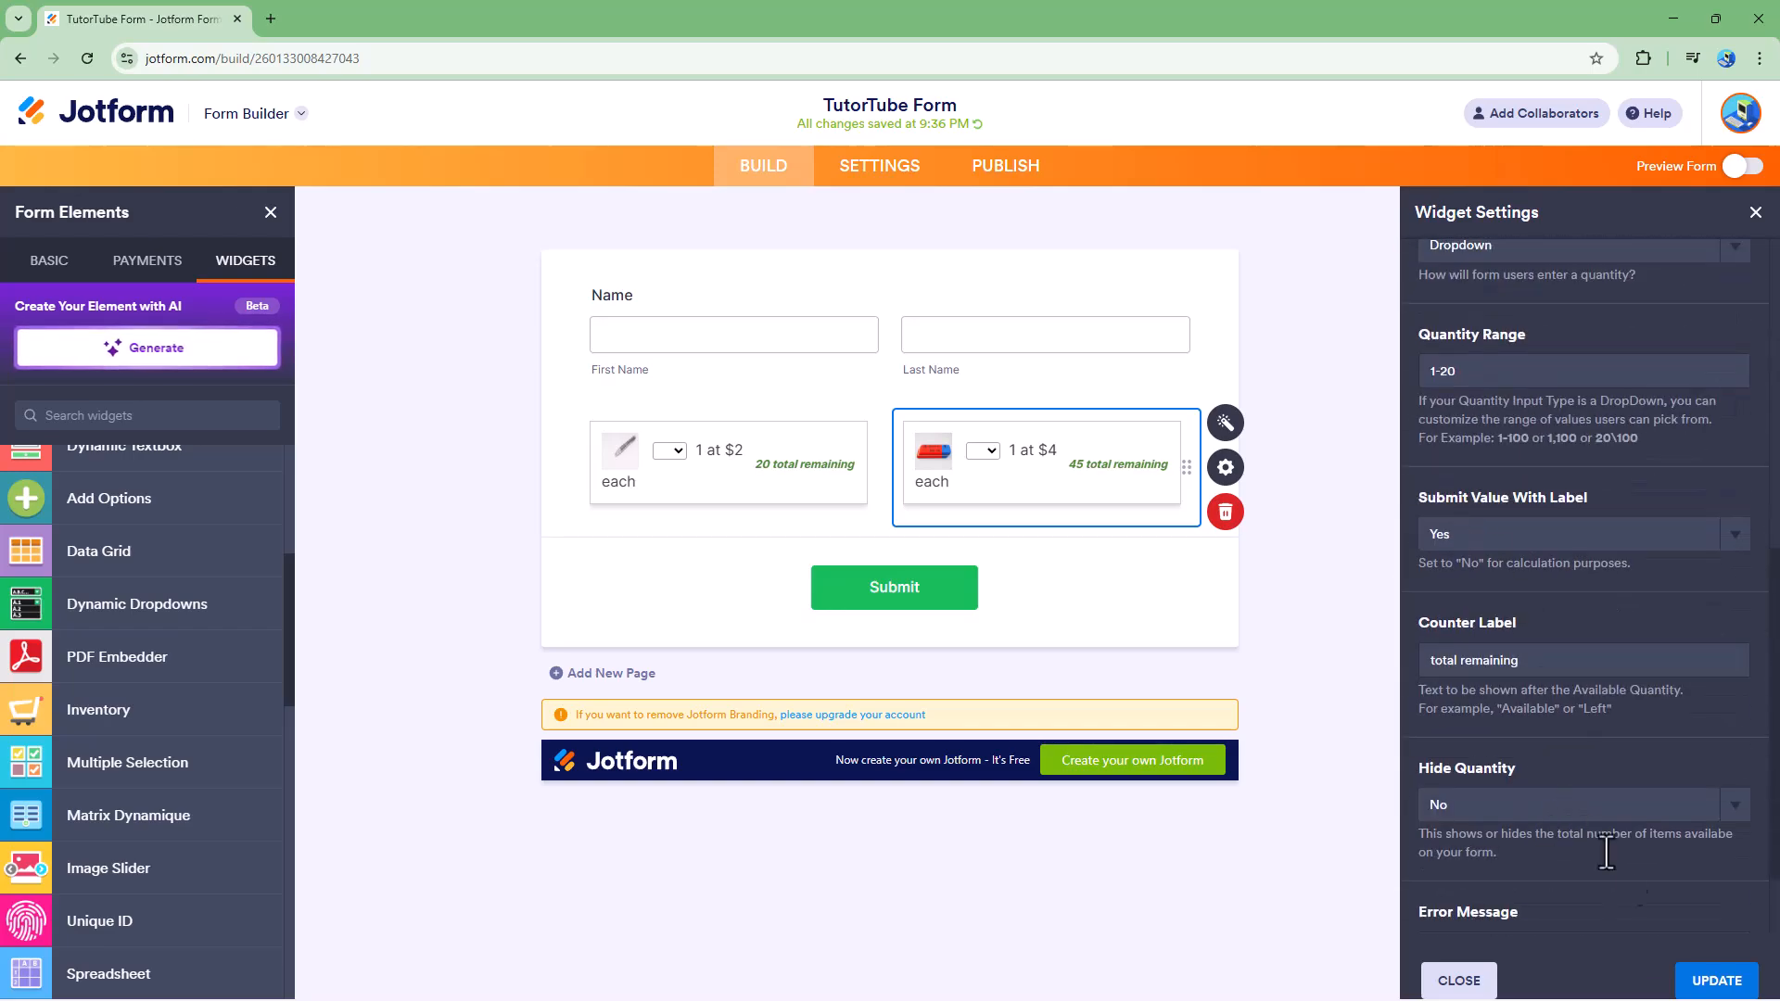
pyautogui.click(1715, 981)
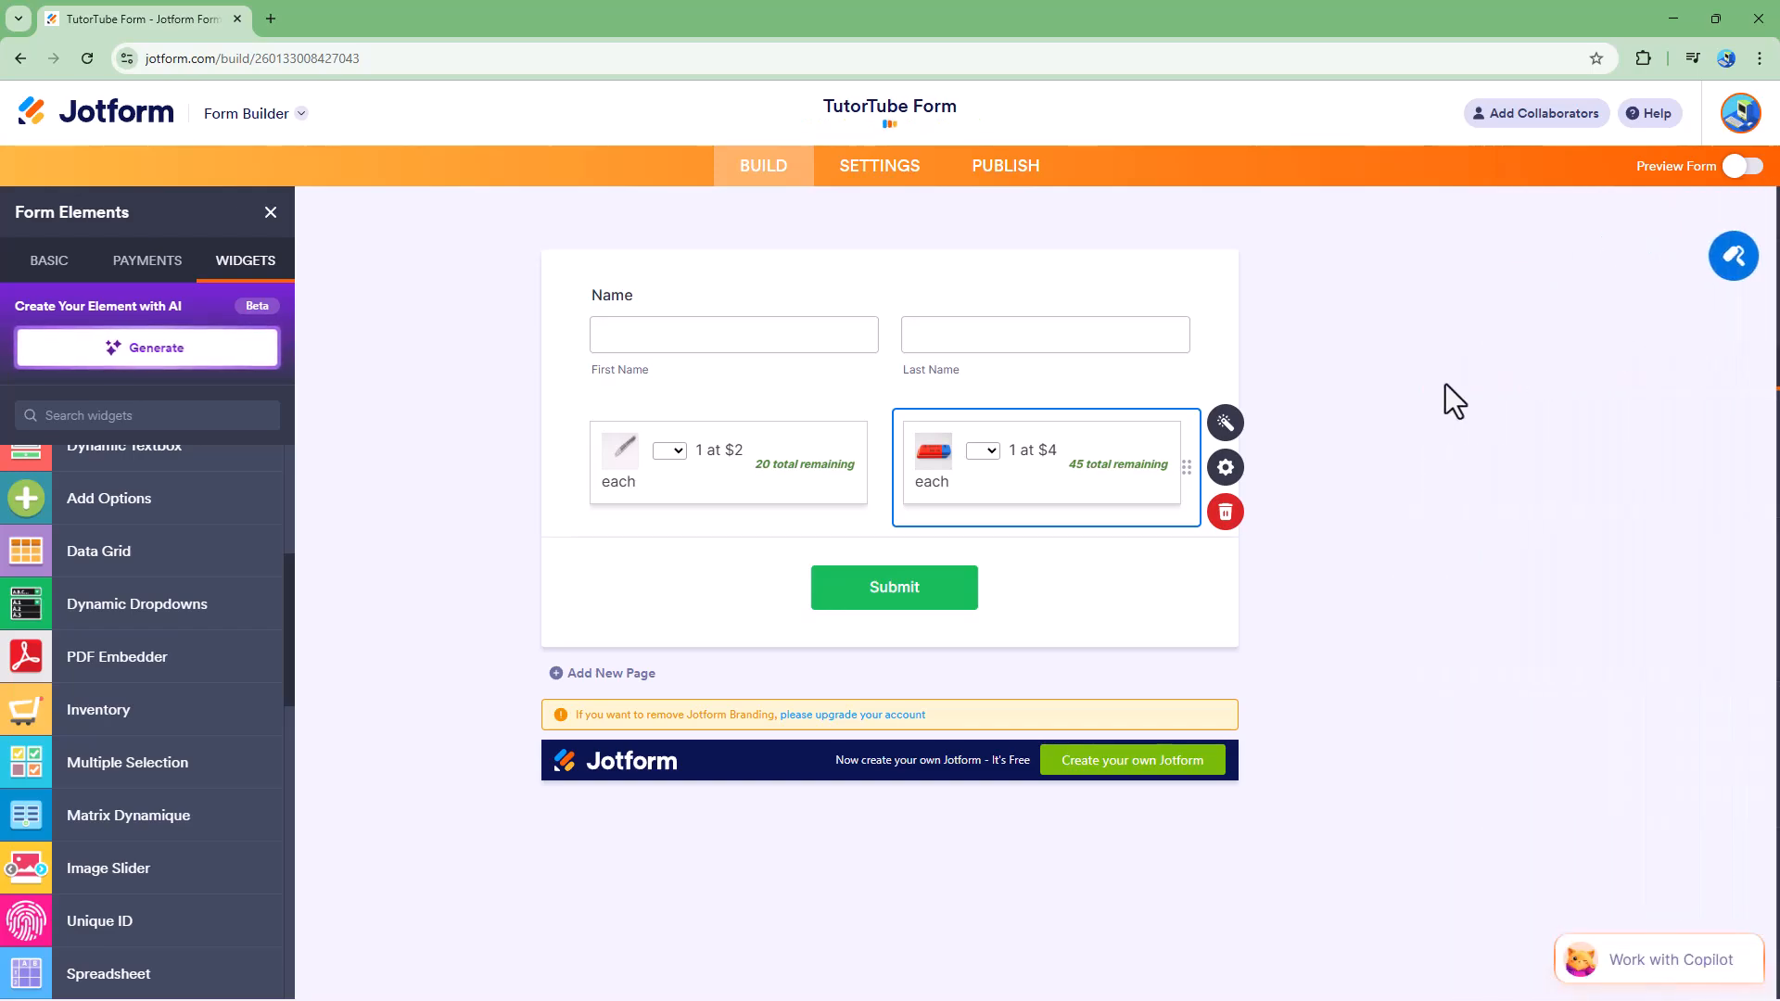
# - Set both the widget name and the field label of the second inventory field to "Eraser"
pyautogui.click(1226, 471)
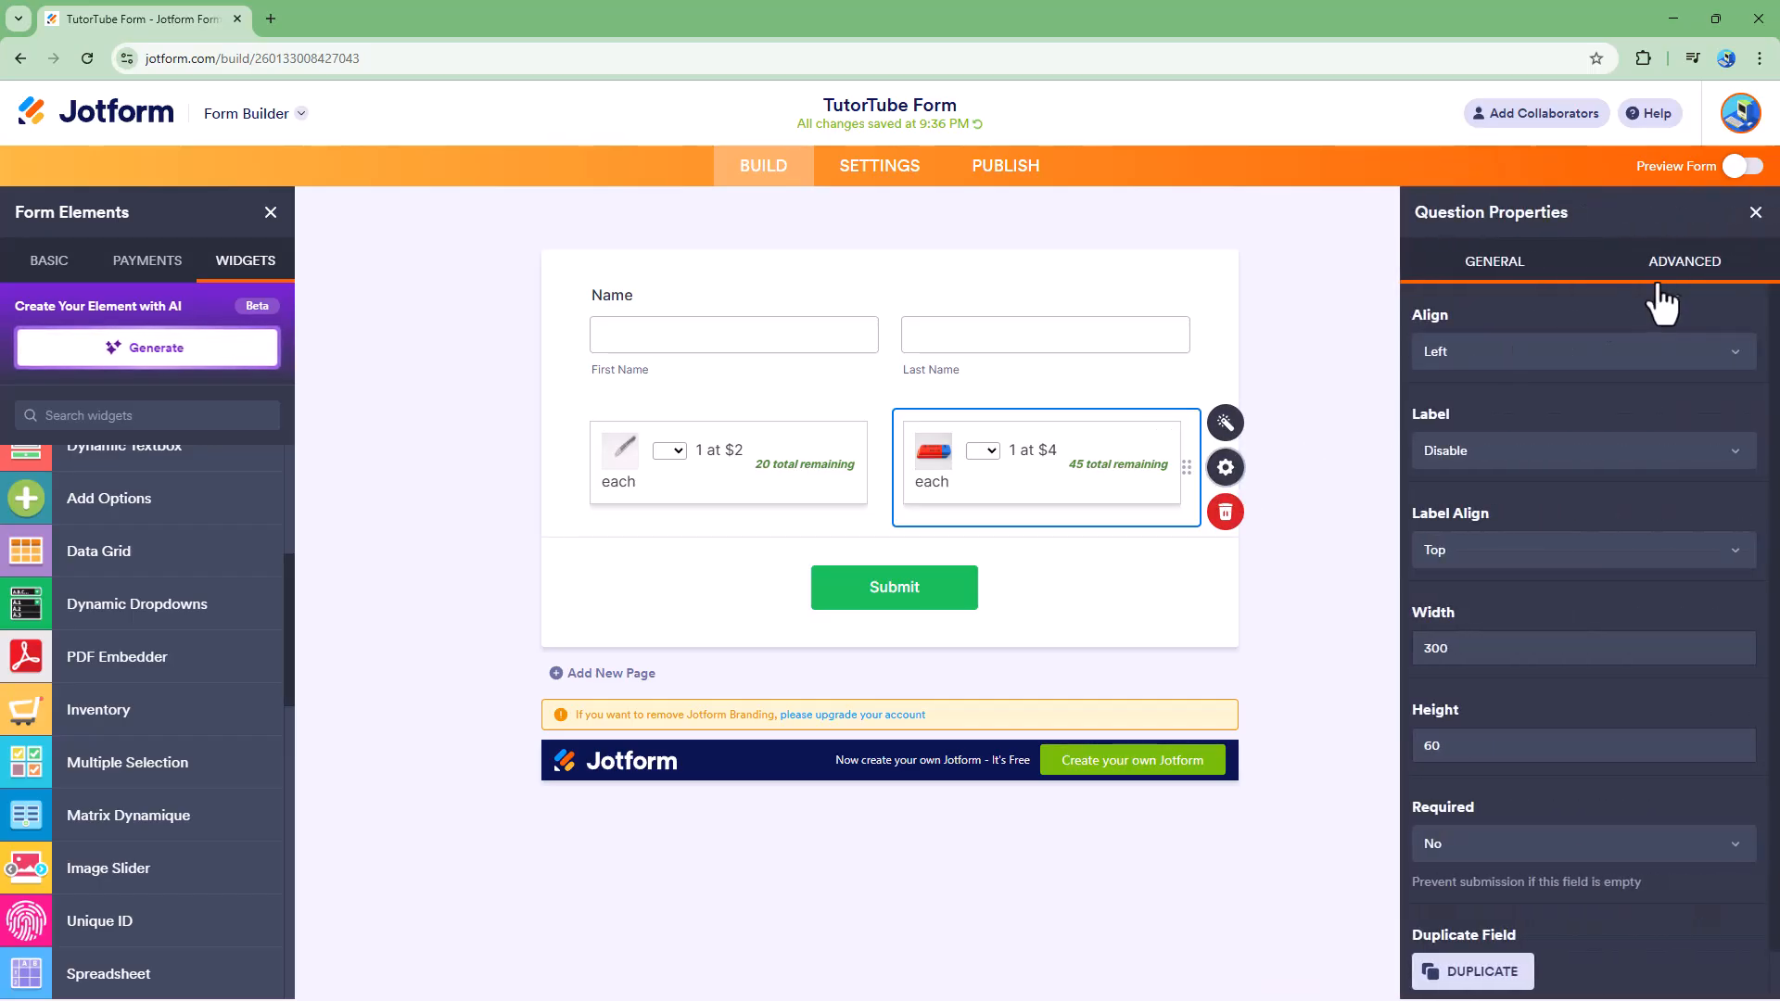
pyautogui.click(1664, 271)
pyautogui.tripleClick(1505, 357)
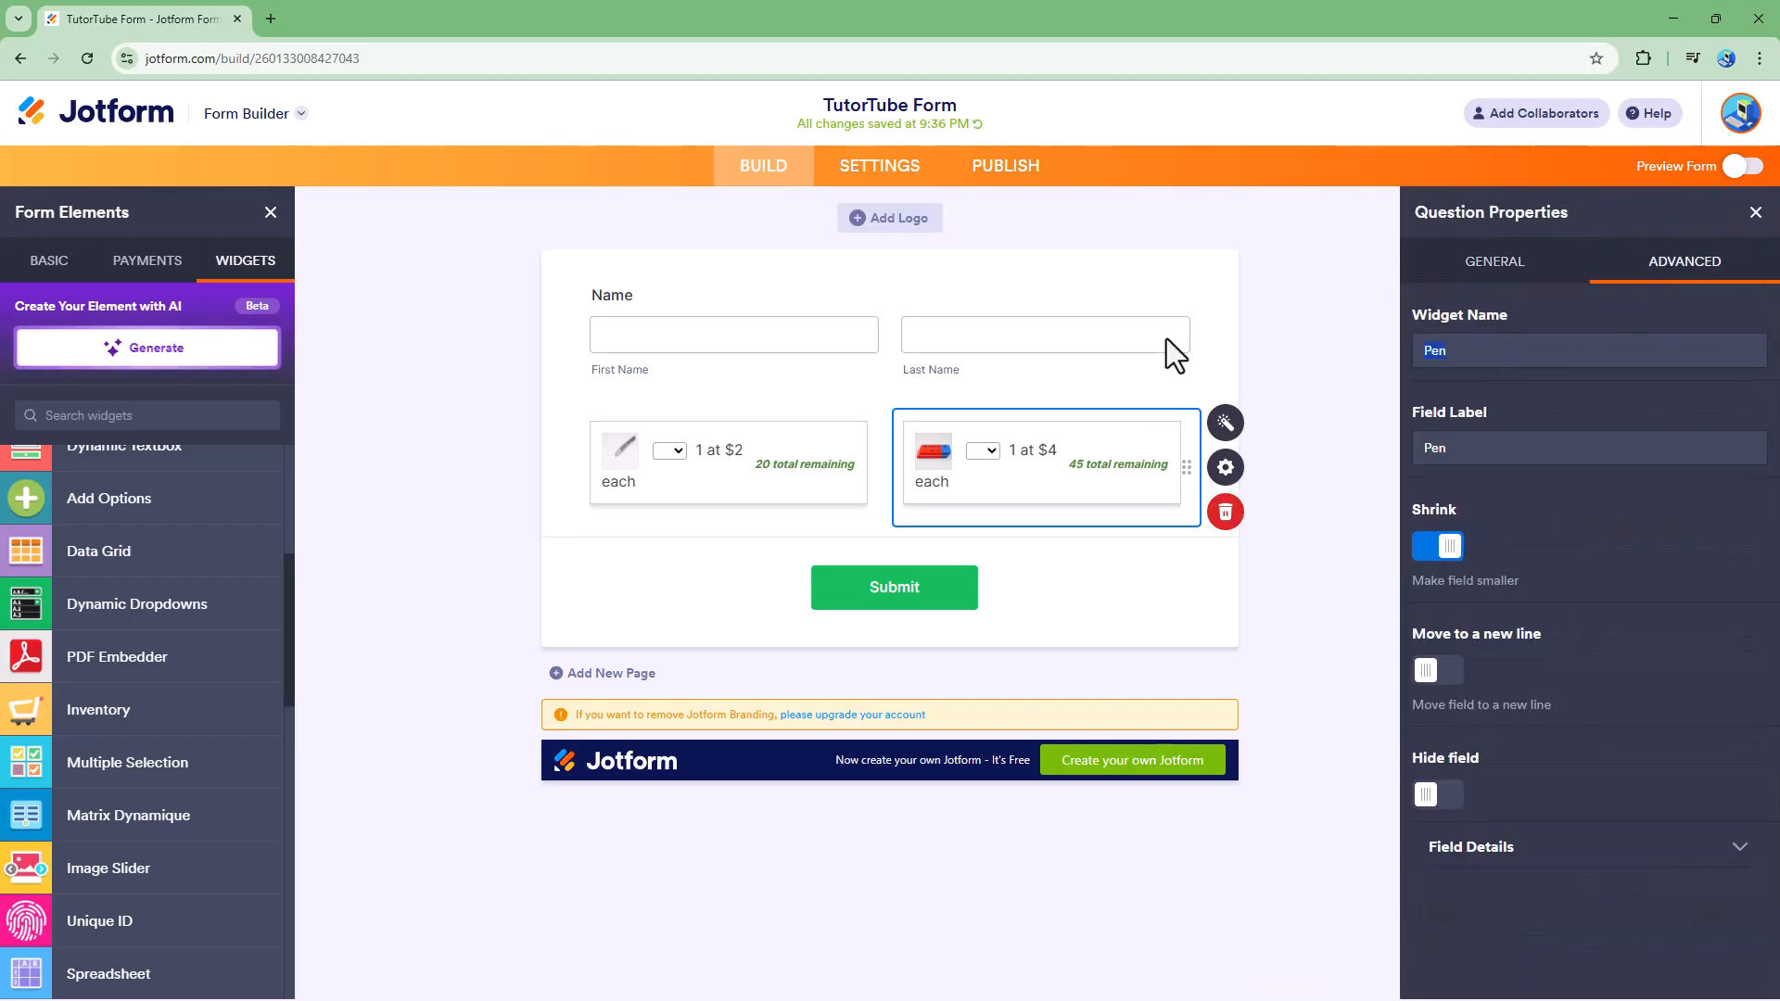
pyautogui.write('Eraser')
pyautogui.tripleClick(1497, 363)
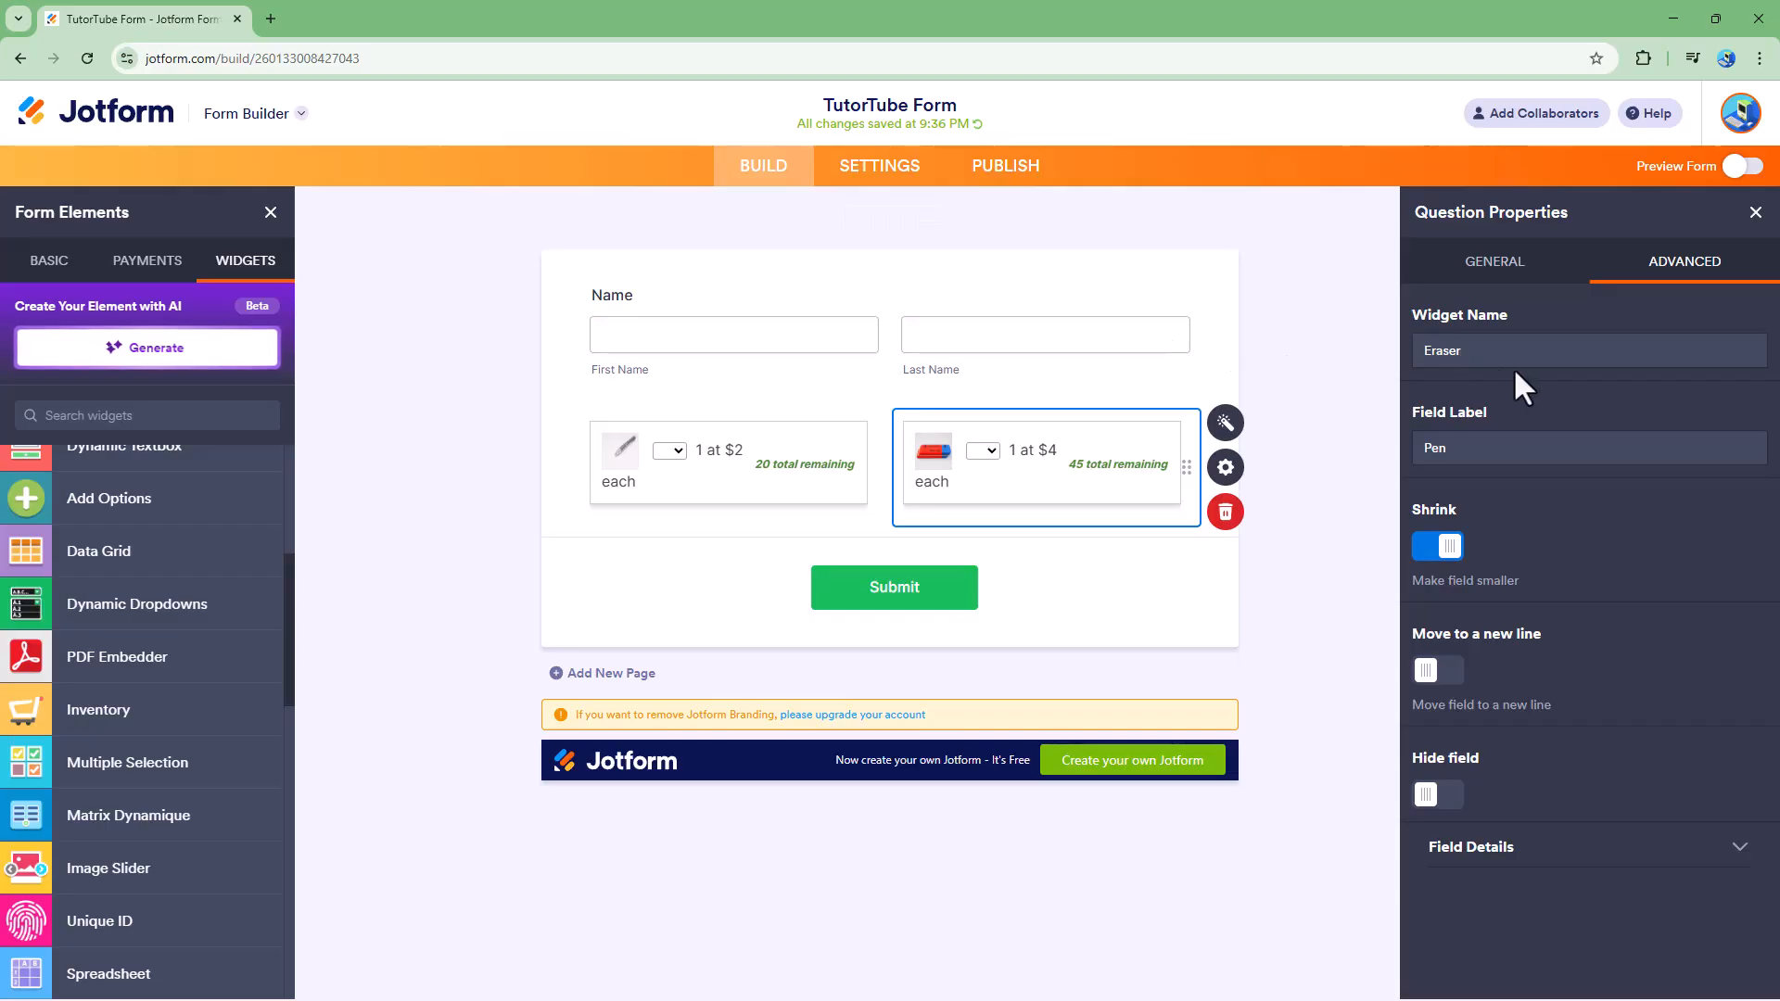
pyautogui.hotkey('ctrl', 'c')
pyautogui.tripleClick(1478, 456)
pyautogui.hotkey('ctrl', 'v')
pyautogui.click(1304, 370)
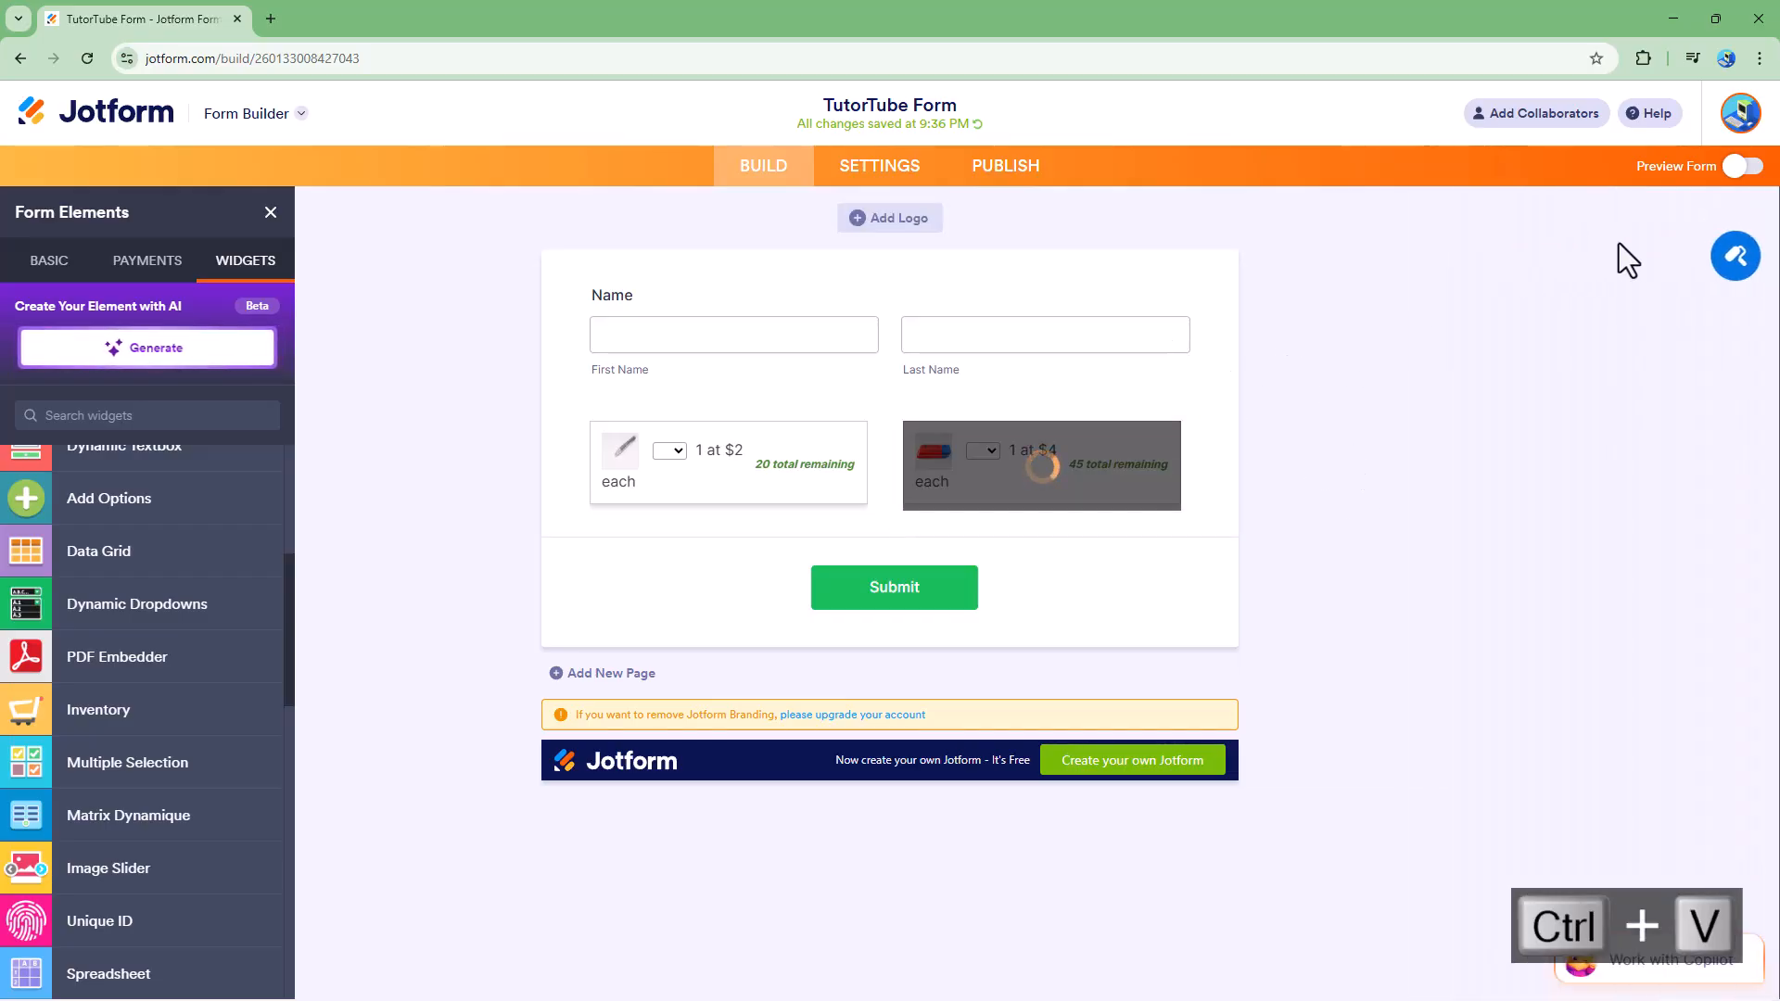
# - Preview the form and choose a quantity of 11 for the pen and 20 for the eraser
pyautogui.click(1742, 170)
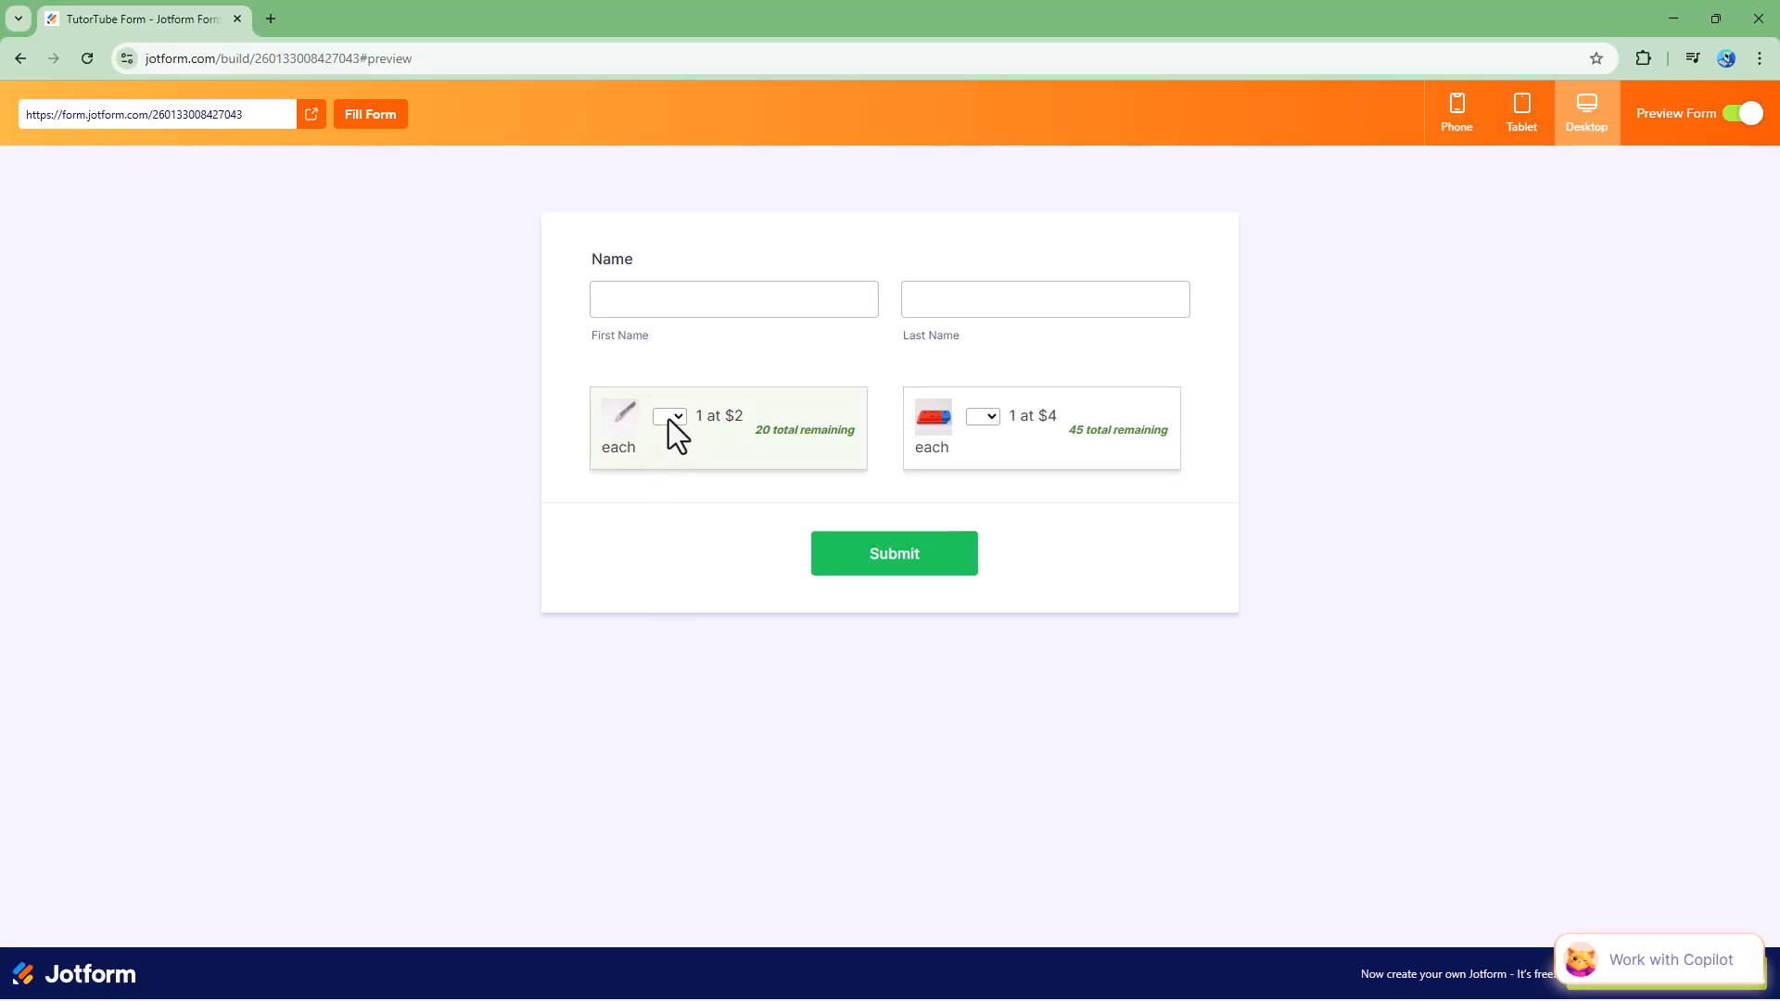
pyautogui.click(670, 417)
pyautogui.click(671, 687)
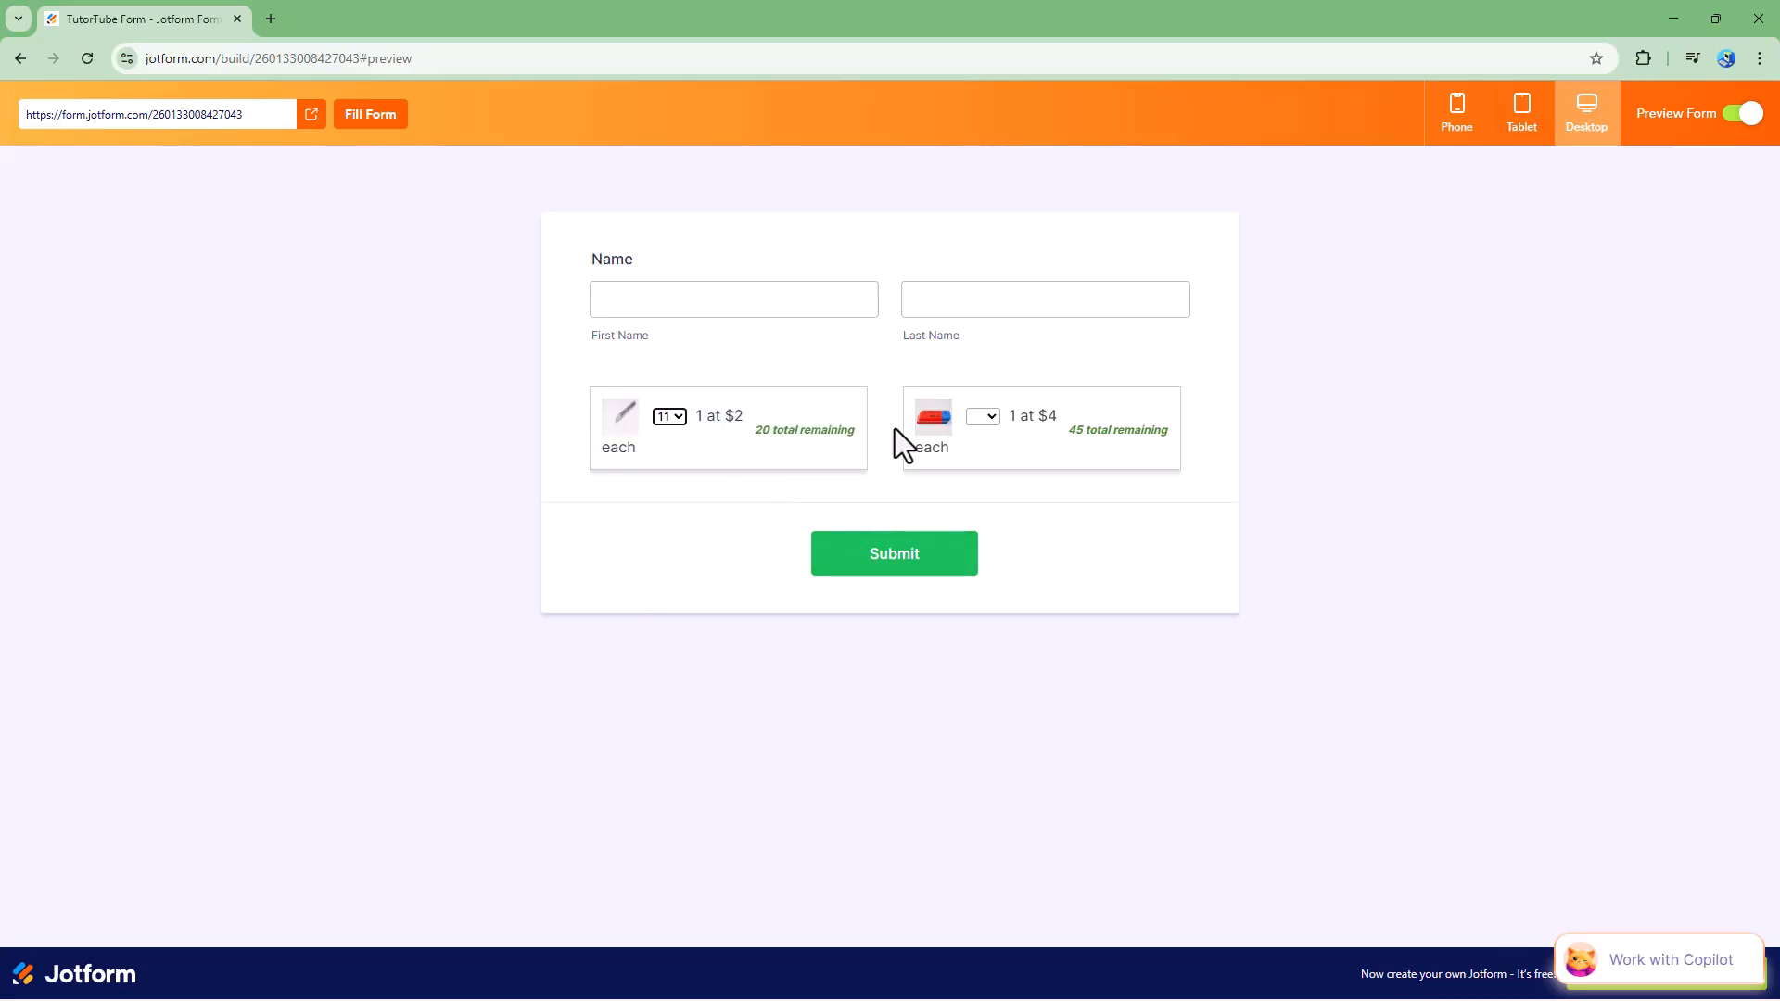
pyautogui.click(983, 416)
pyautogui.click(974, 686)
pyautogui.click(979, 418)
pyautogui.click(980, 859)
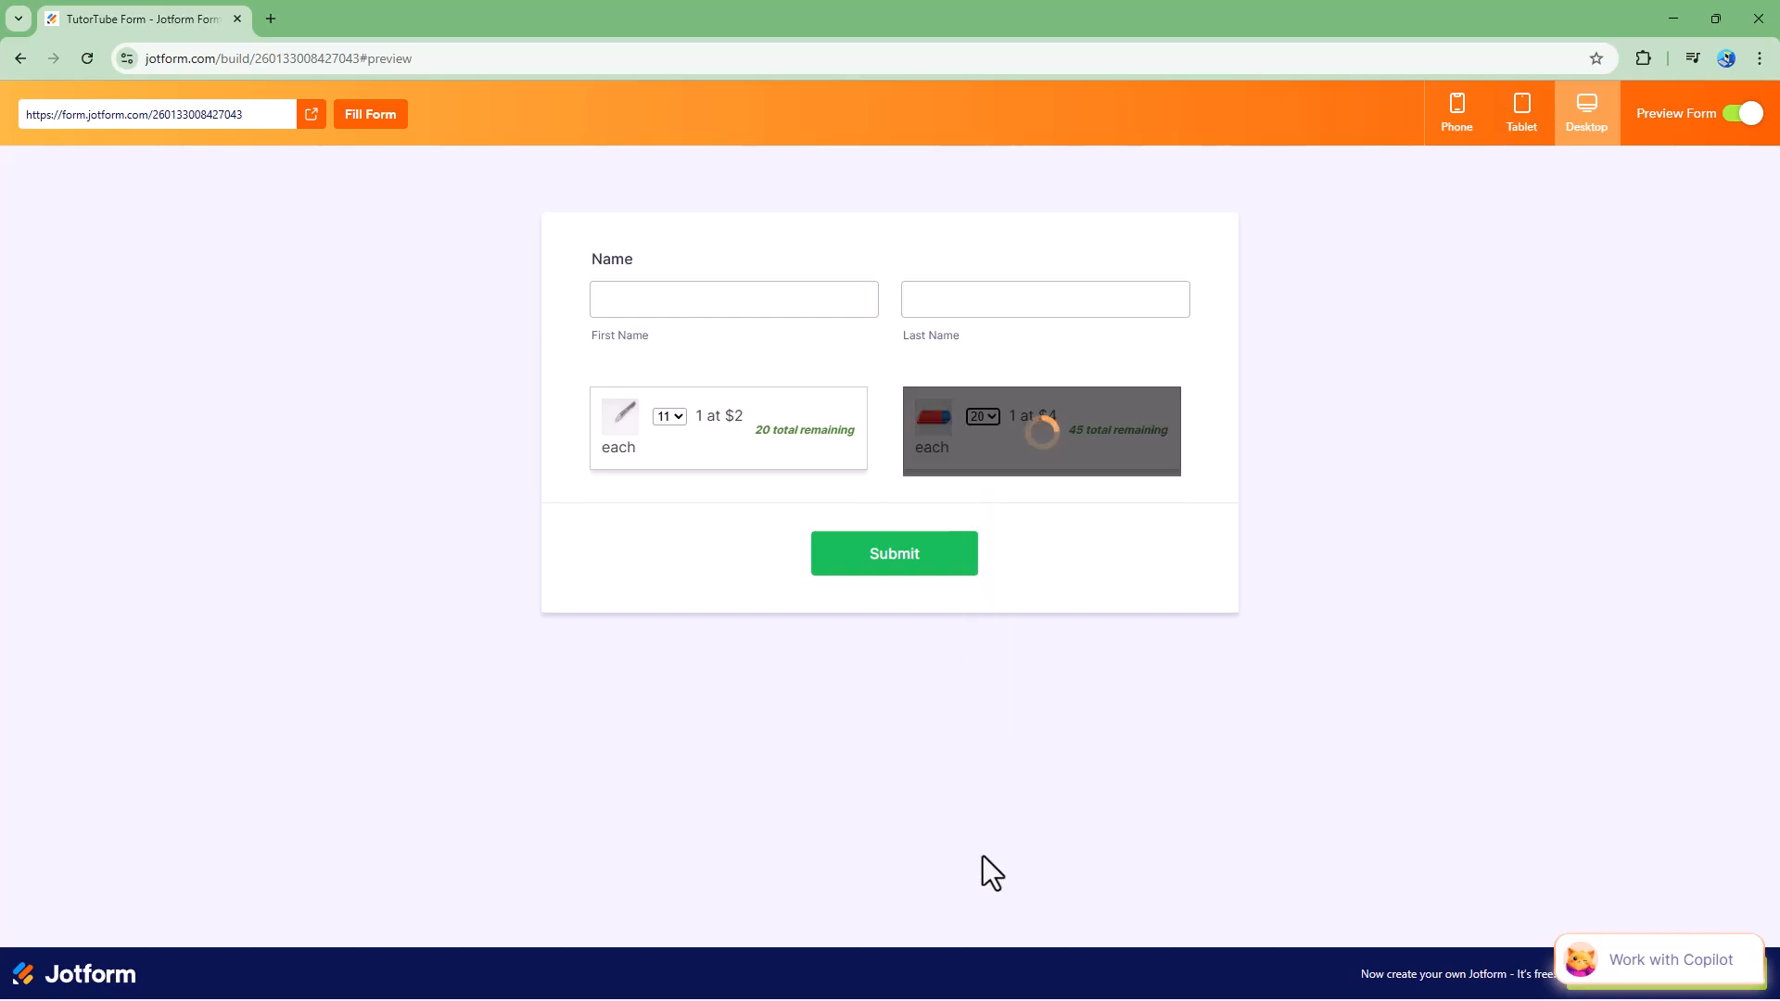